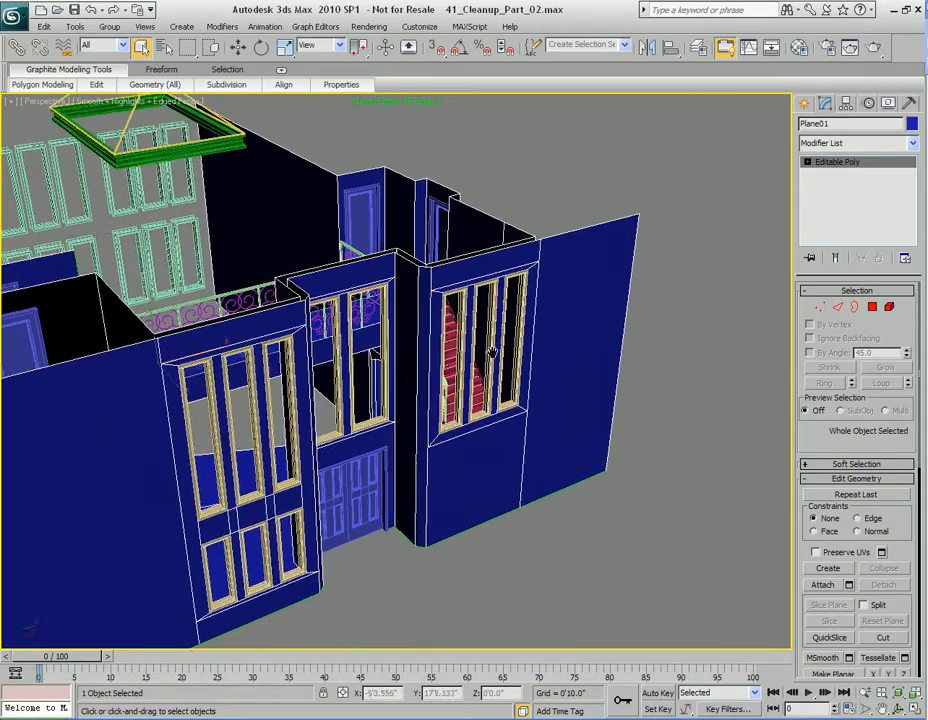
Unhide all hidden polygons of the Plane01 building shell and leave polygon editing with no polygons selected.
scroll(539, 328, "down", 4)
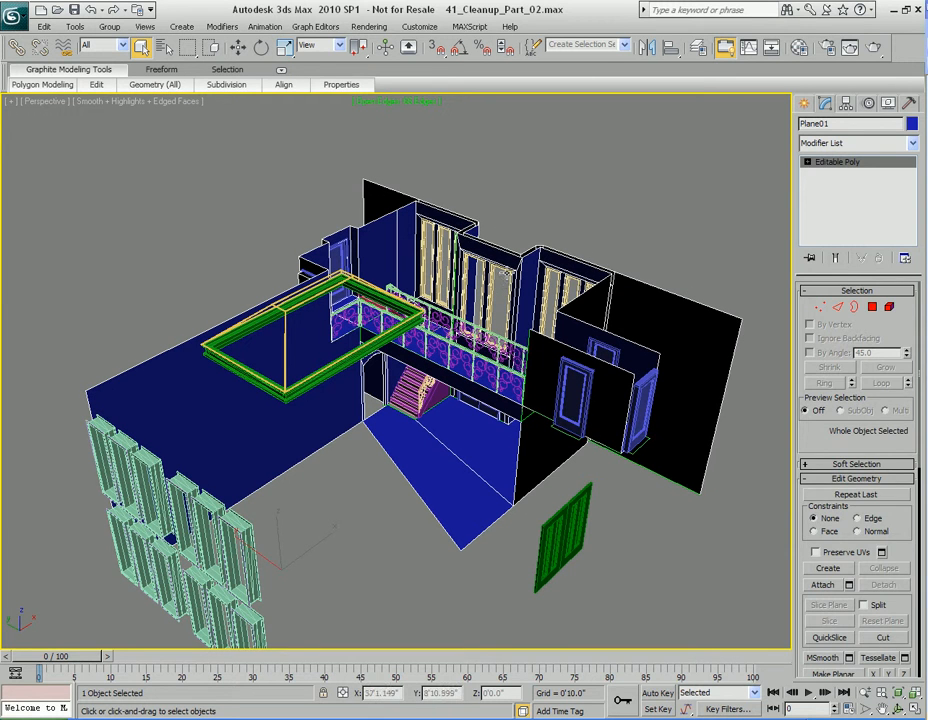
key("4")
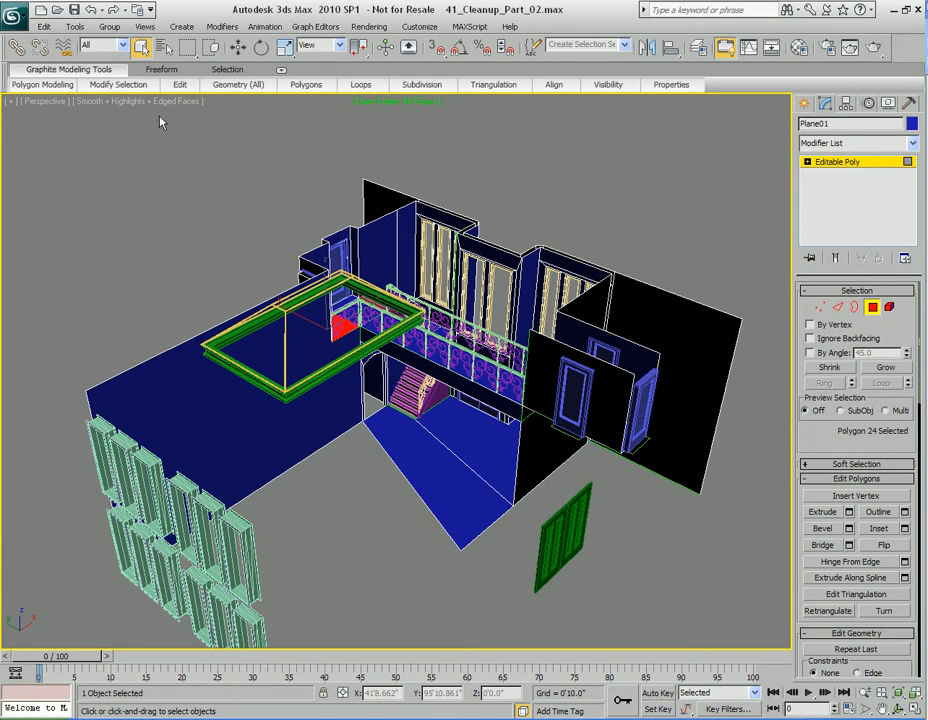
mouse_move(620, 88)
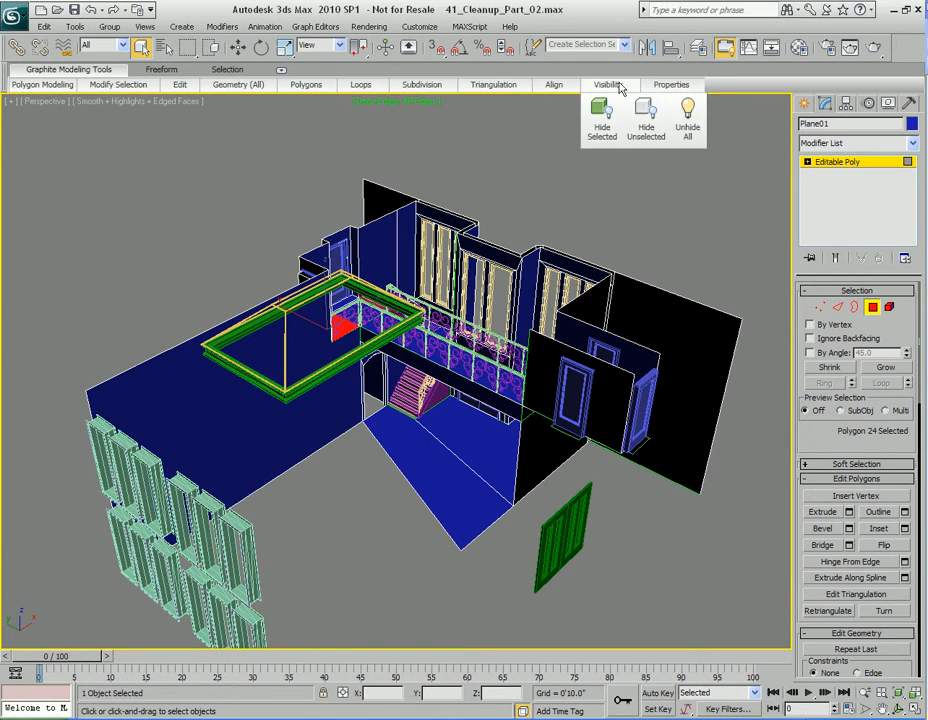
left_click(688, 112)
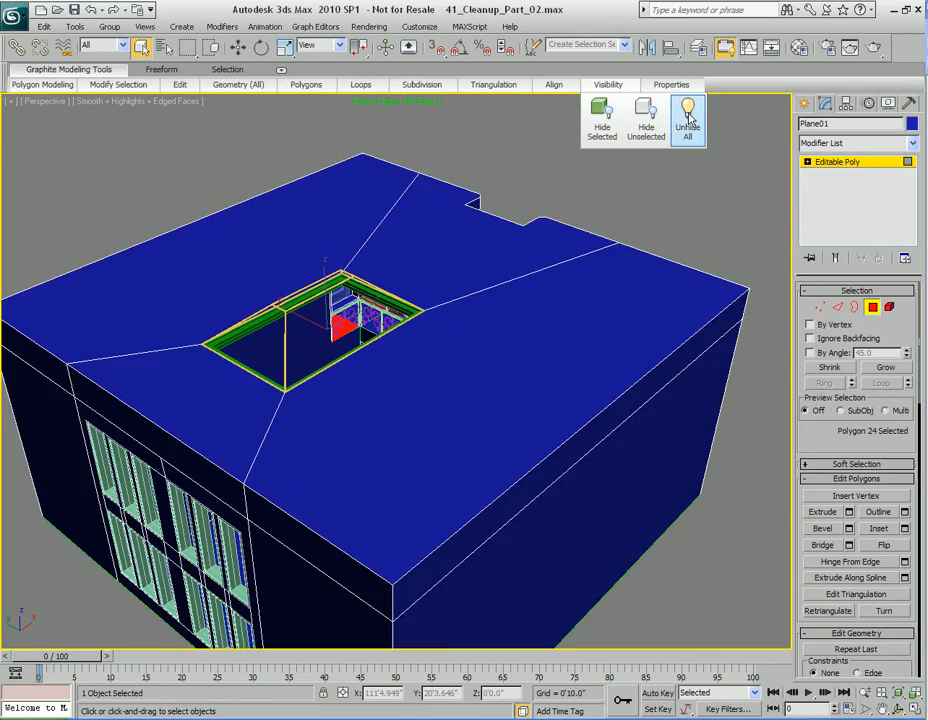
middle_click_drag(598, 268, 619, 188)
middle_click_drag(682, 242, 568, 231, "alt")
key("z")
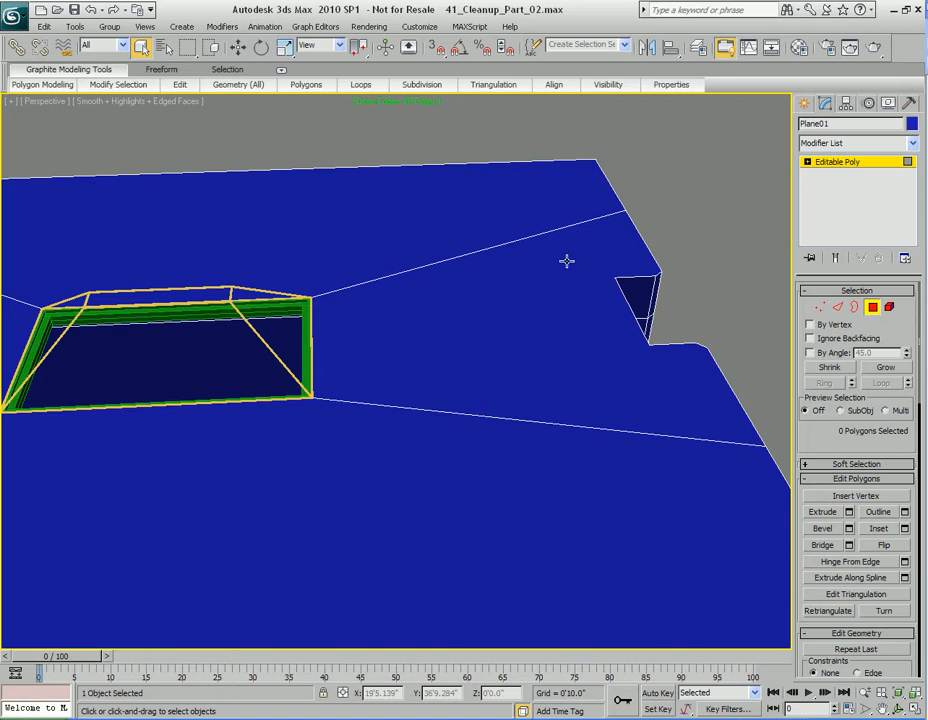
key("4")
Isolate the building shell from the other objects and switch it to see-through display.
middle_click_drag(450, 269, 593, 282, "alt")
scroll(522, 263, "down", 5)
key("z")
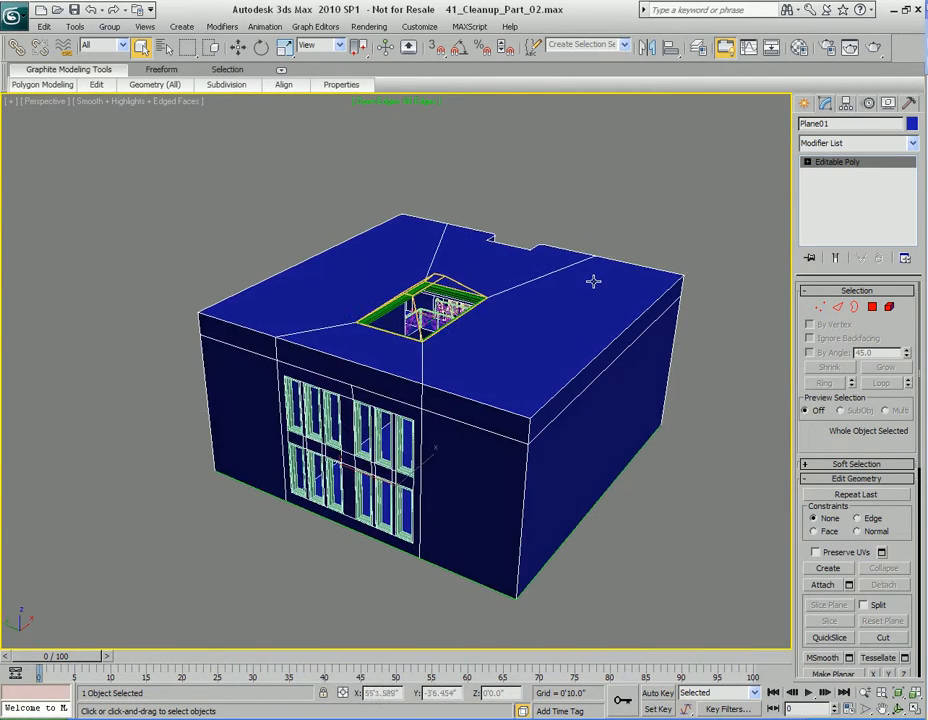
key("alt+q")
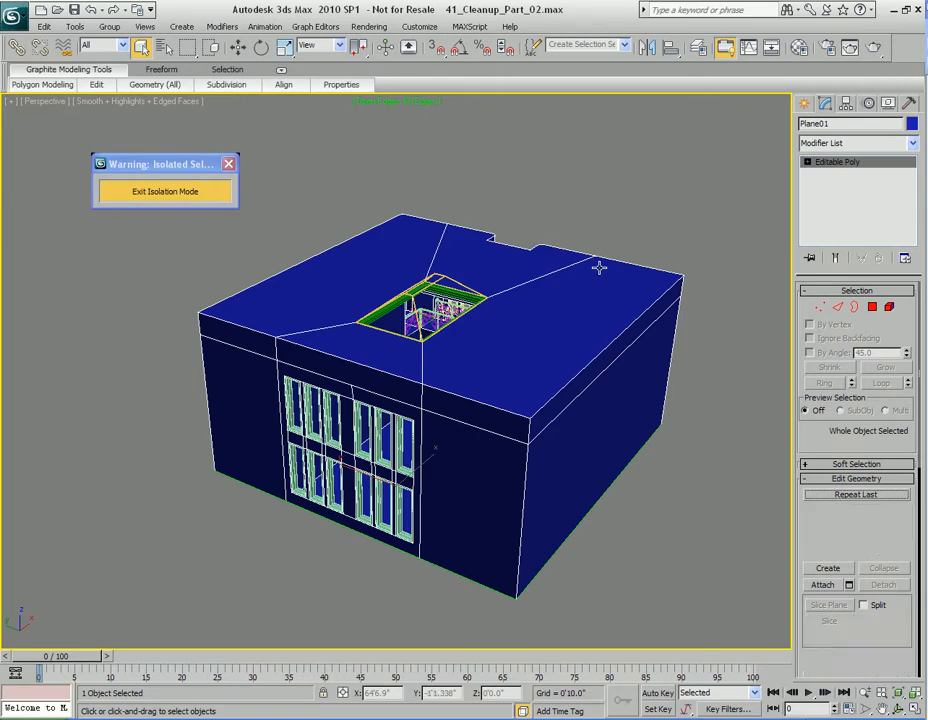
key("alt+x")
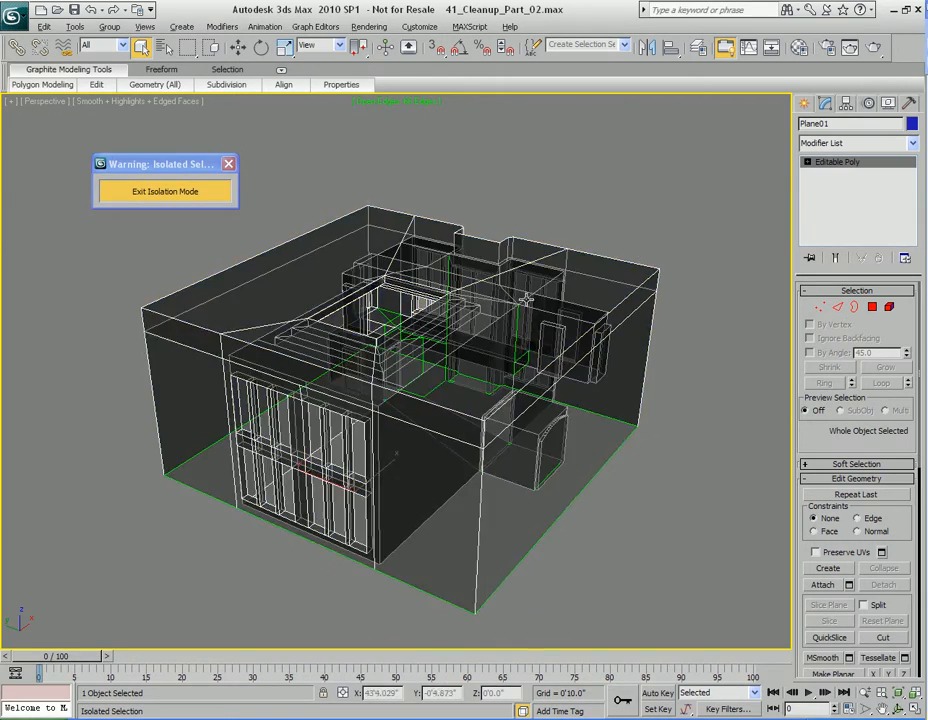
Extend the open floor edge along Y with a new polygon that partly covers the floor hole toward the opposite wall.
scroll(550, 325, "up", 6)
middle_click_drag(575, 328, 444, 315, "alt")
middle_click_drag(451, 360, 530, 387, "alt")
scroll(522, 412, "down", 3)
scroll(547, 433, "up", 3)
key("2")
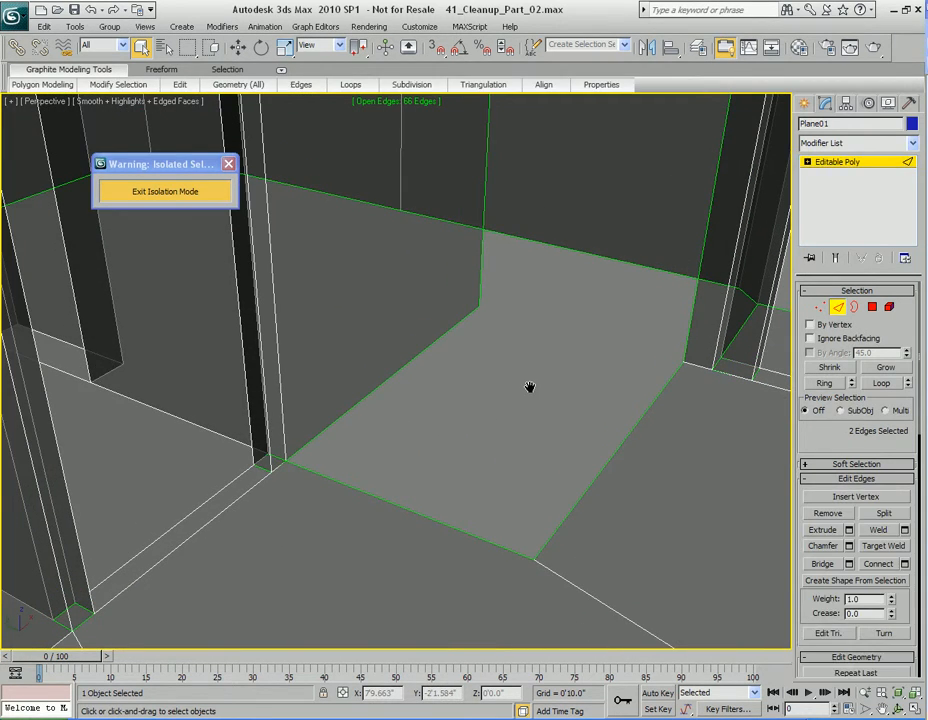
key("w")
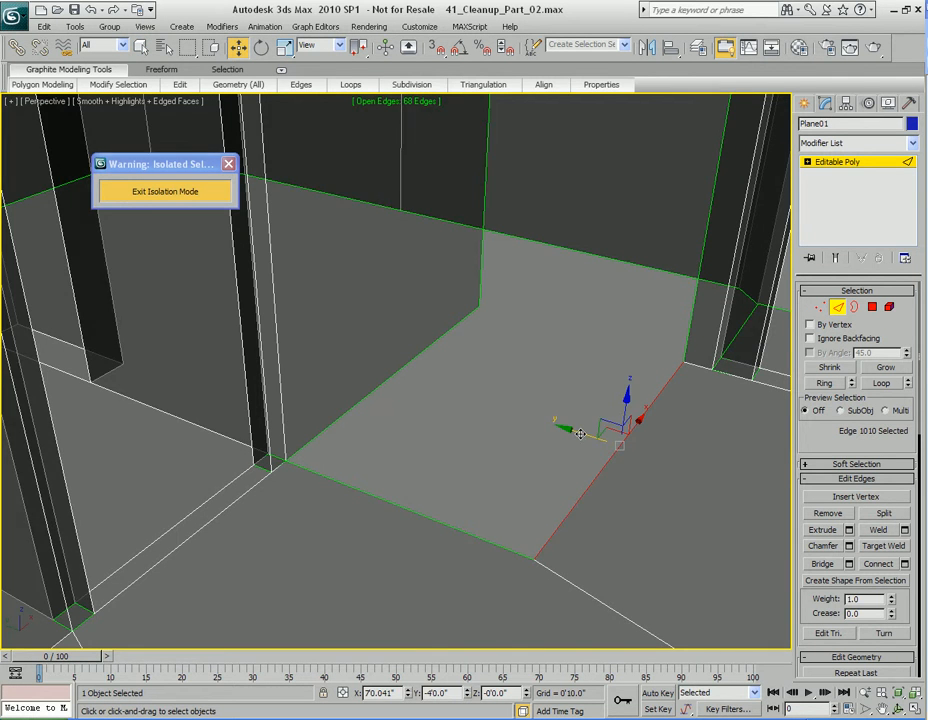
left_click_drag(578, 436, 455, 395, "shift")
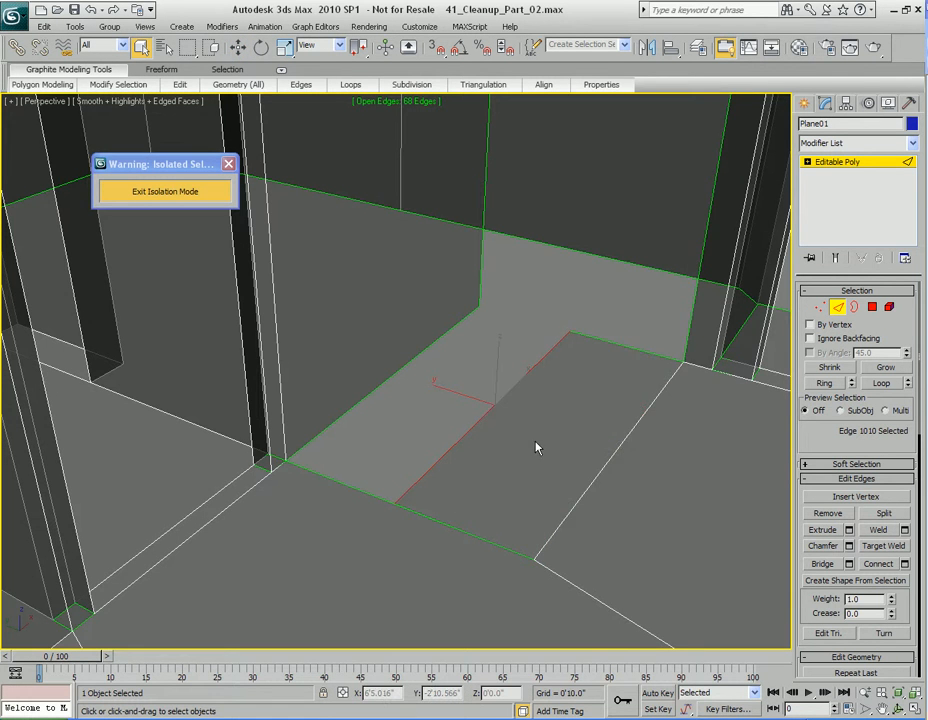
Target weld the extended floor edge to the bottom edge of the opposite wall.
key("q")
right_click(573, 380)
left_click(537, 492)
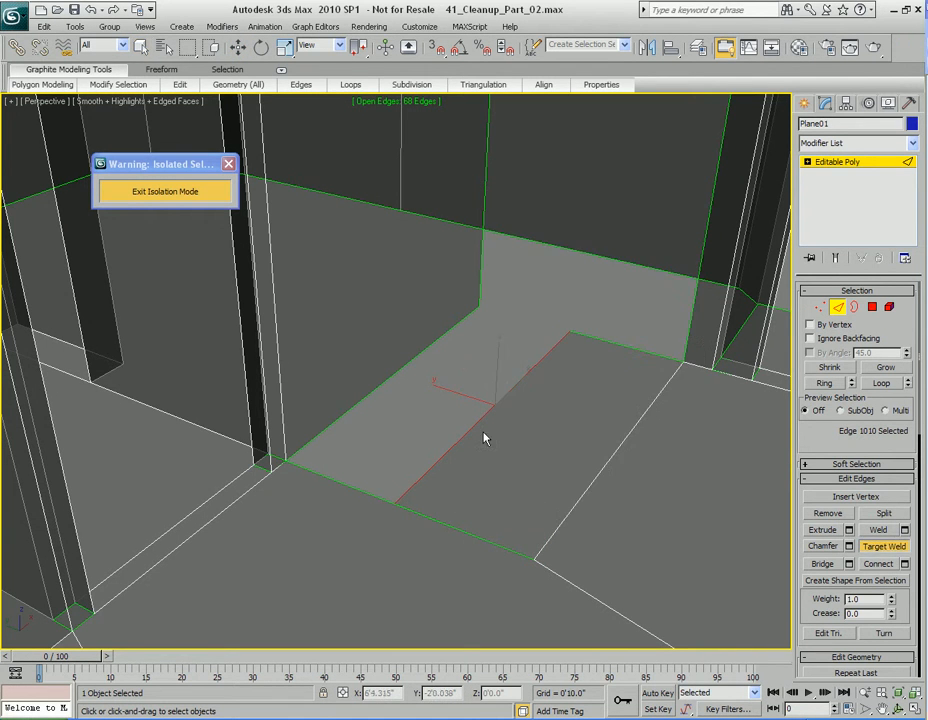
left_click(393, 375)
Weld the two overlapping vertices at the floor corner beside the doorway with a 0'0.05" threshold.
middle_click_drag(443, 362, 424, 439, "alt")
key("1")
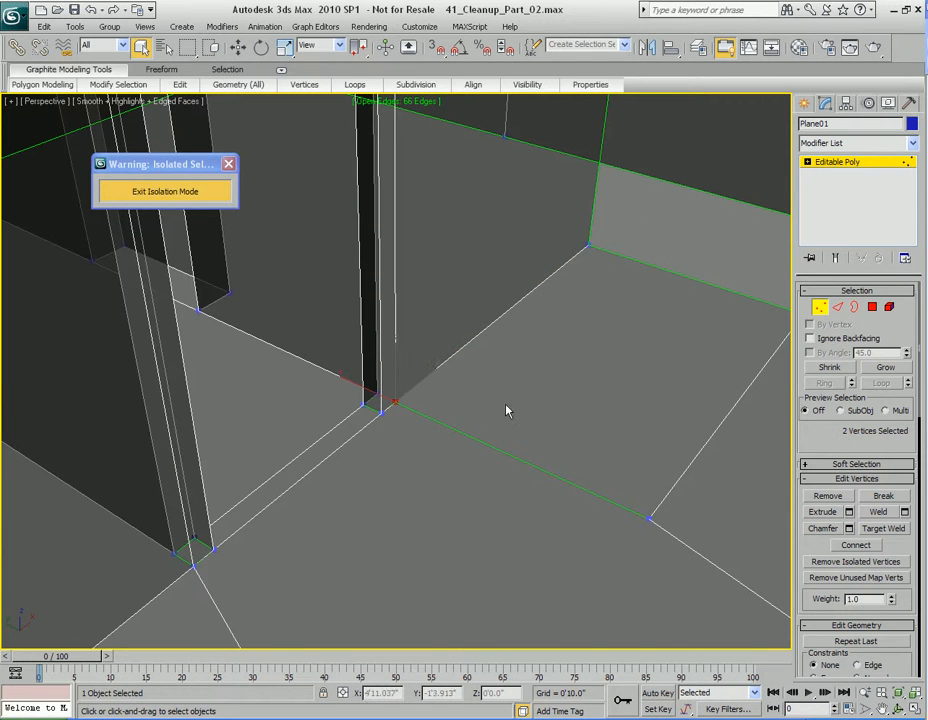
right_click(528, 364)
left_click(469, 452)
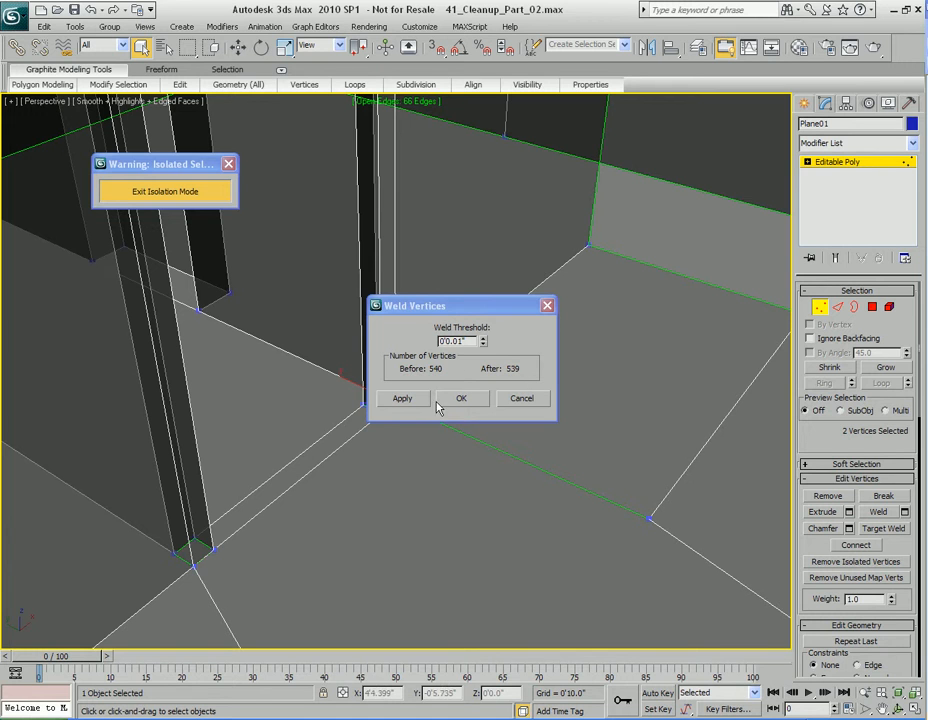
left_click(483, 338)
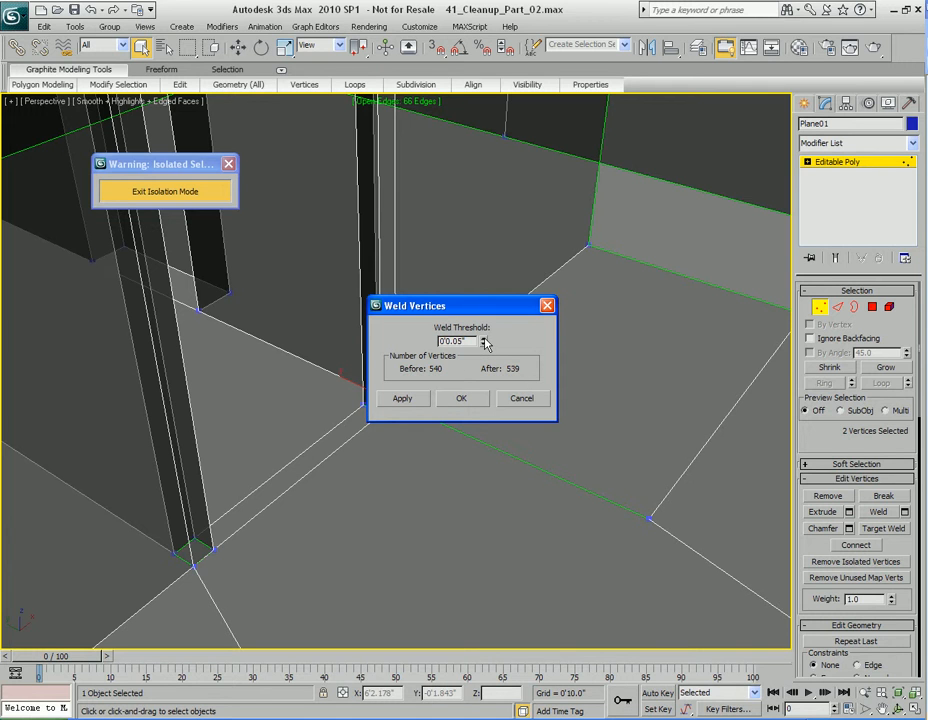
left_click(451, 408)
Extend the open floor edge below the wall gap straight up along Z into a new wall polygon.
scroll(553, 377, "down", 5)
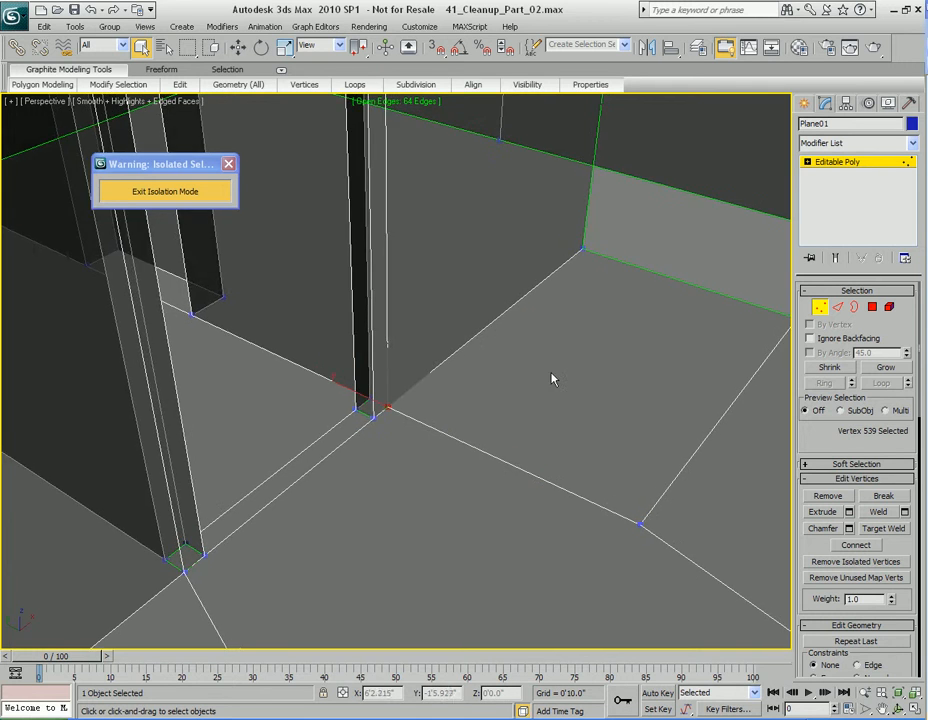
middle_click_drag(483, 370, 503, 373, "alt")
scroll(484, 355, "up", 3)
key("2")
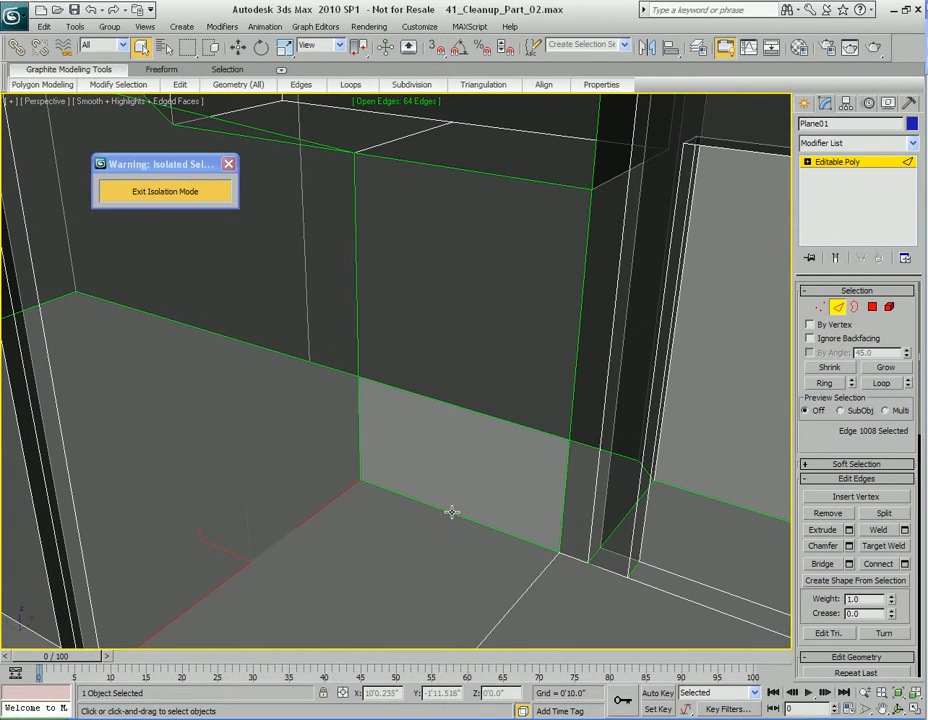
left_click(452, 512)
key("w")
left_click_drag(456, 470, 459, 301, "shift")
Target weld the new wall polygon's upper edge to the open edge at the top of the wall gap.
key("q")
right_click(429, 291)
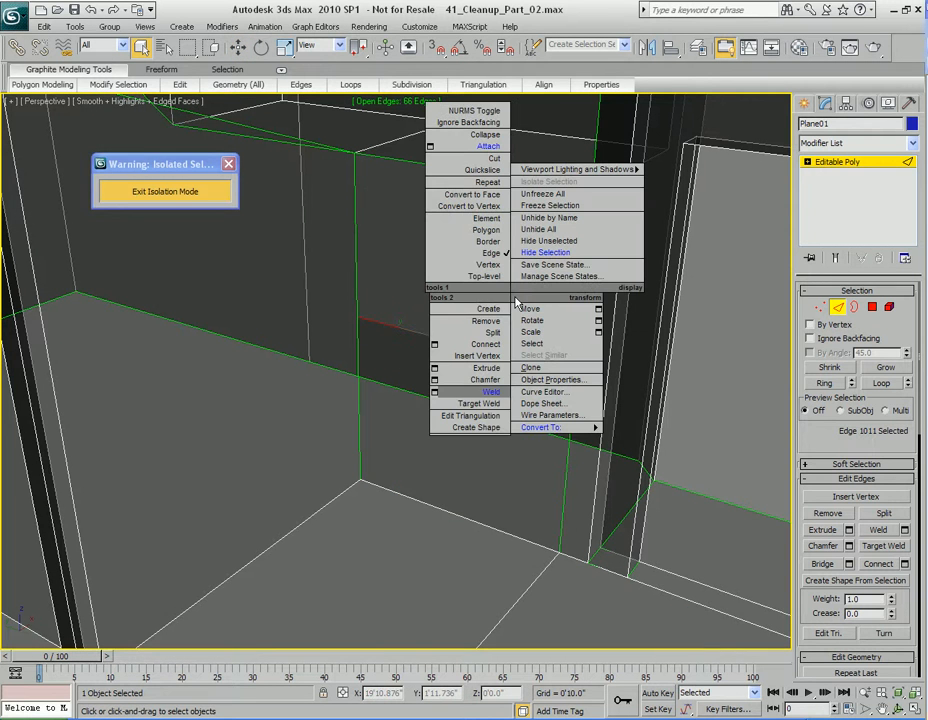
left_click(465, 404)
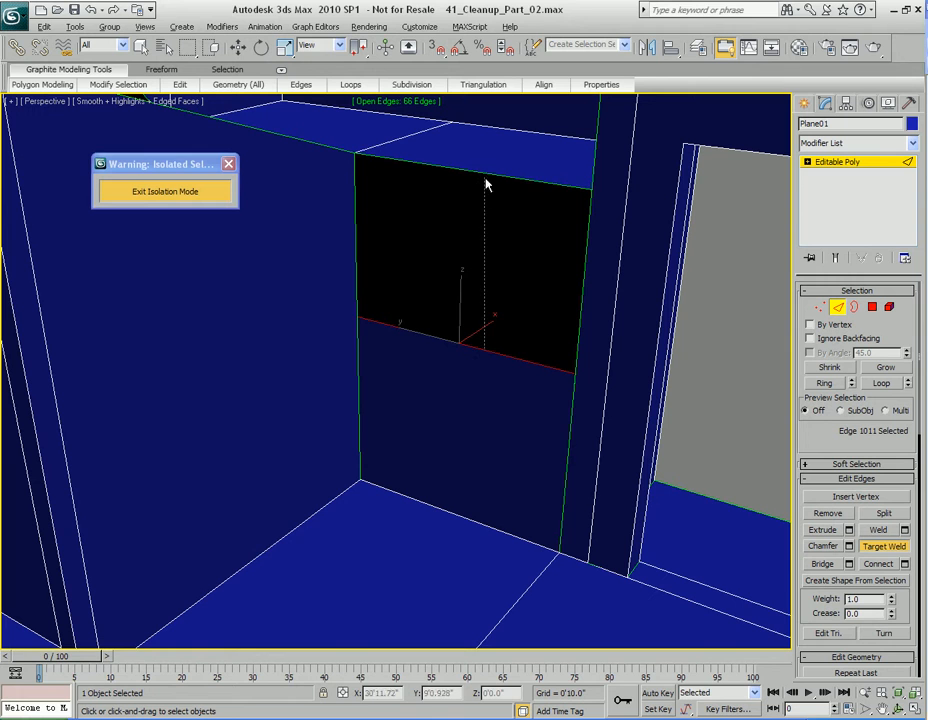
left_click(484, 173)
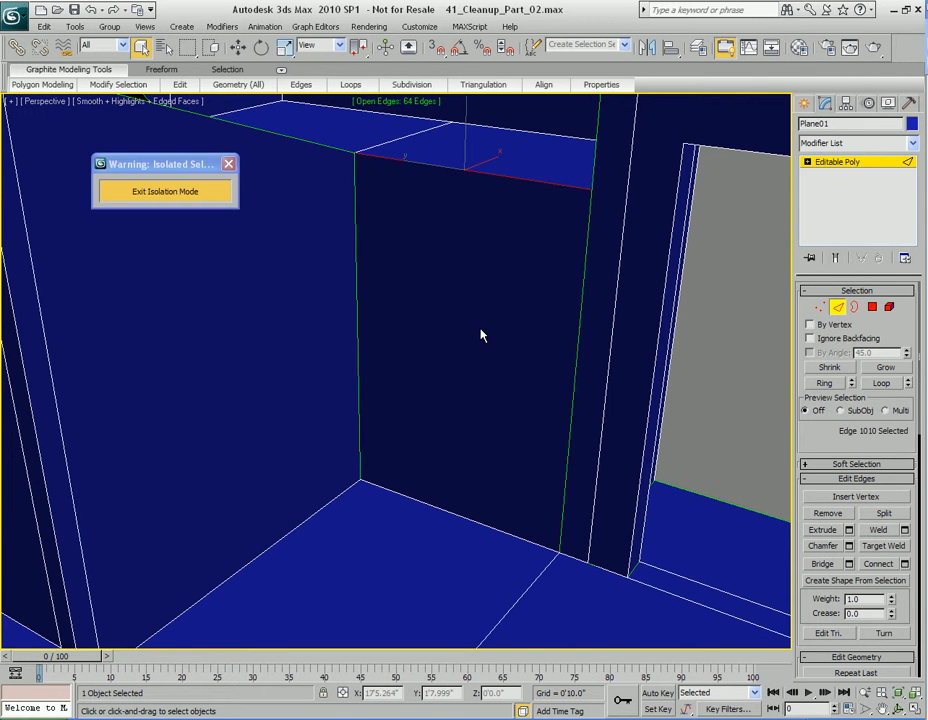
Check the remaining opening above the patched wall, exit isolation mode and toggle the shell's see-through display.
scroll(480, 335, "down", 8)
scroll(422, 379, "up", 4)
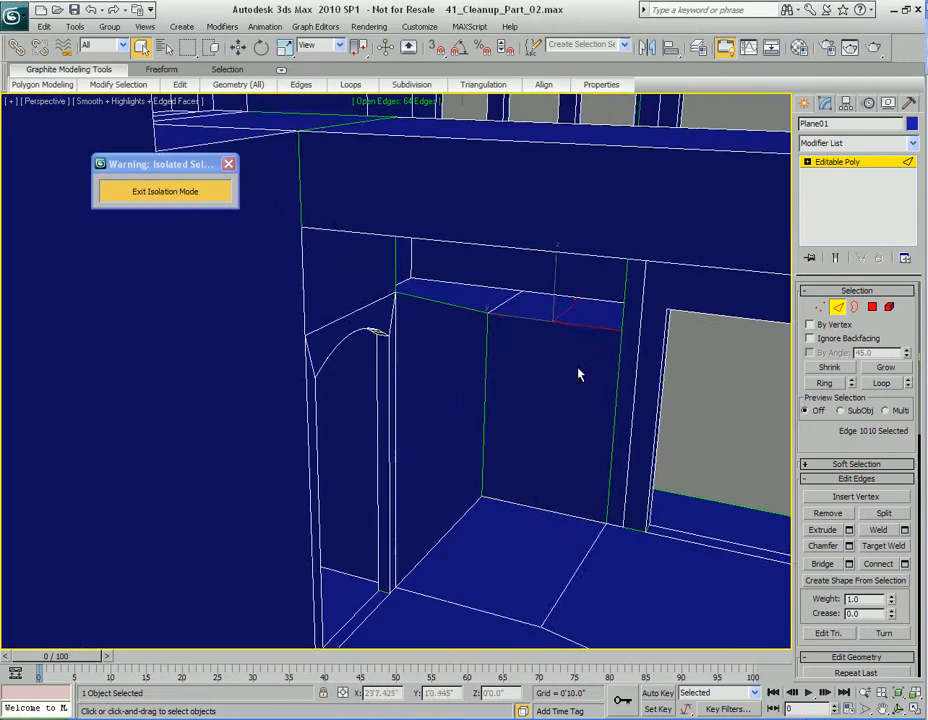
scroll(571, 380, "up", 10)
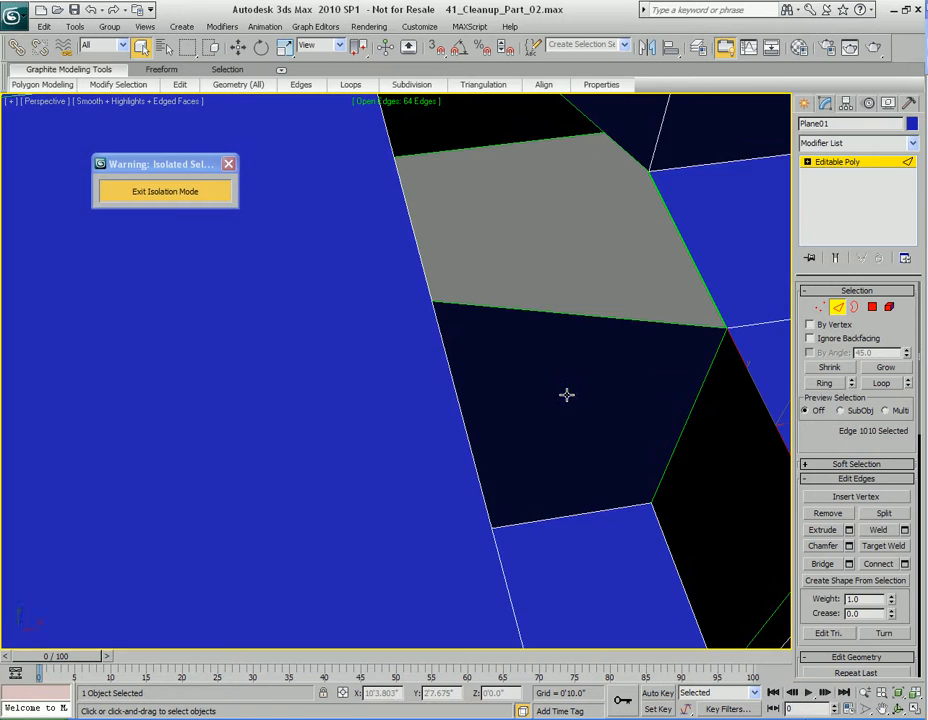
middle_click_drag(584, 370, 514, 462)
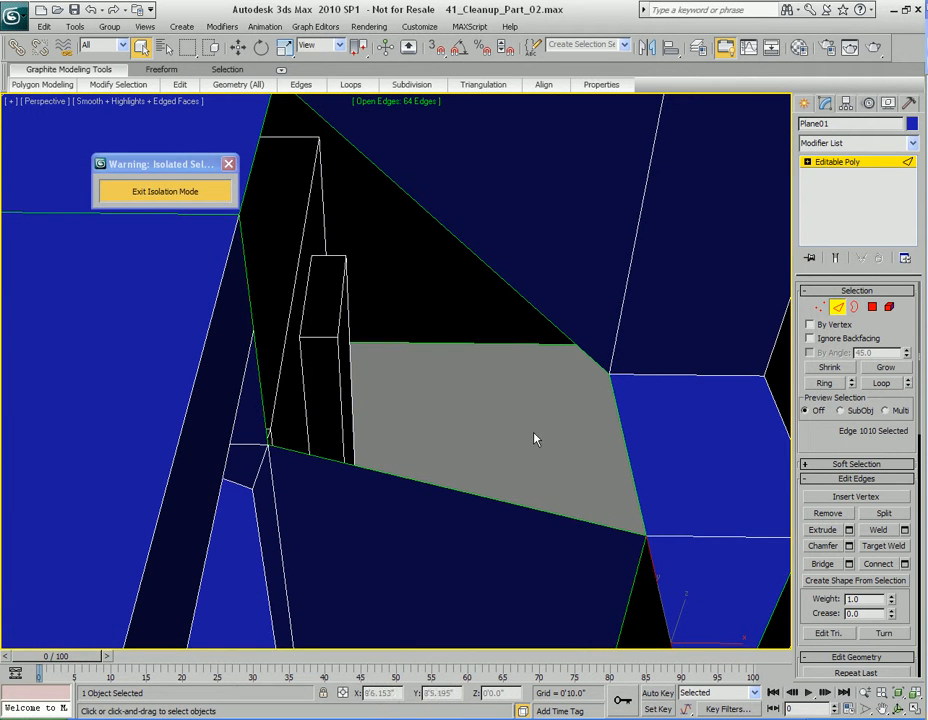
middle_click_drag(456, 316, 485, 377)
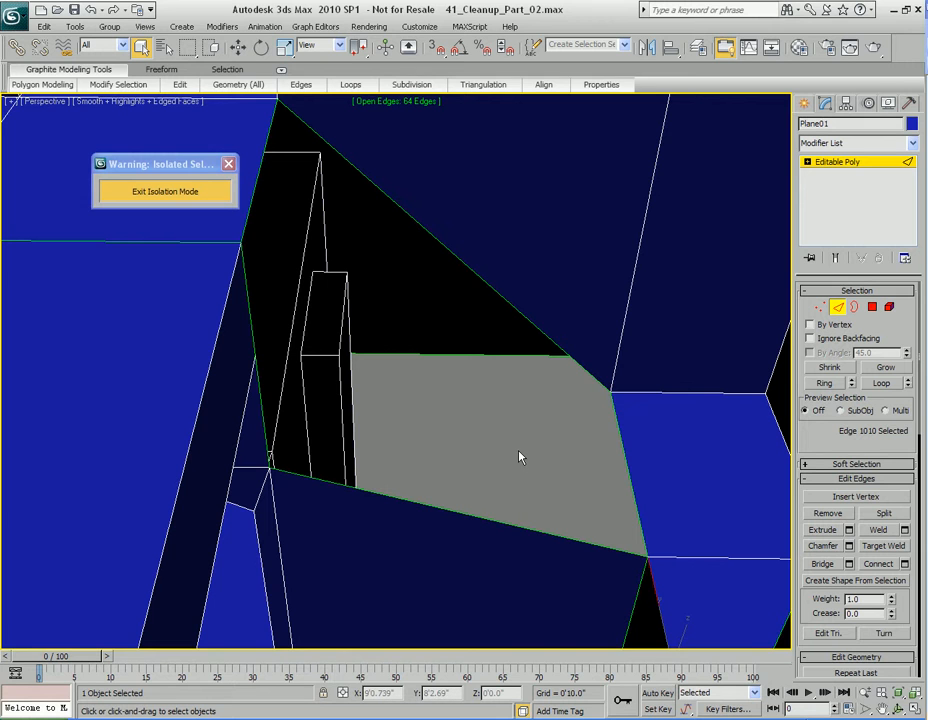
left_click(188, 194)
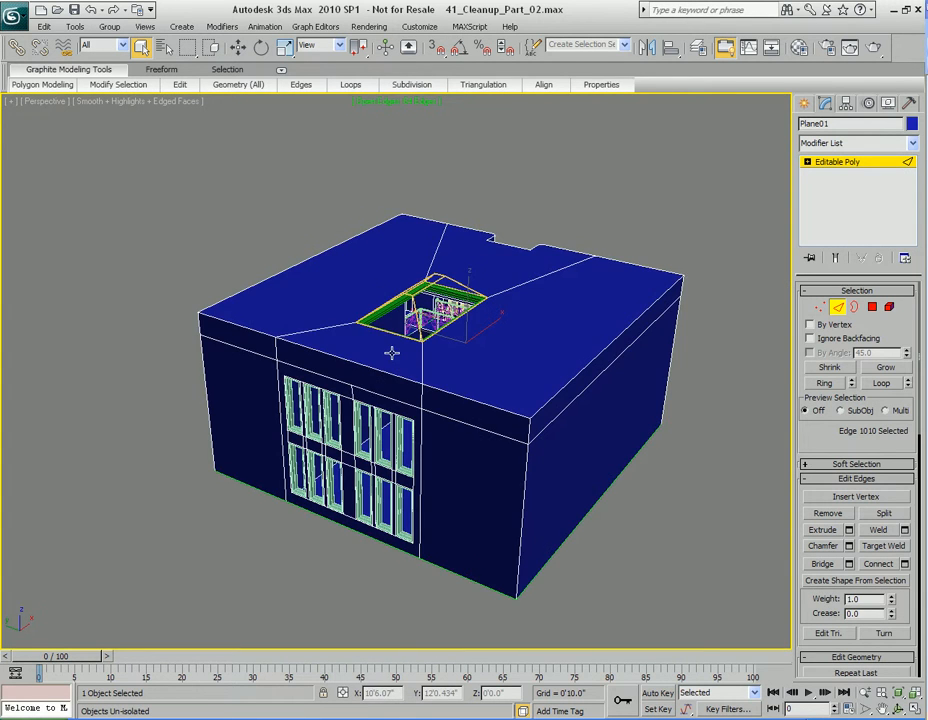
key("alt+x")
Leave edge editing and examine how the upper staircase meets the open edges of the building shell.
scroll(493, 327, "up", 8)
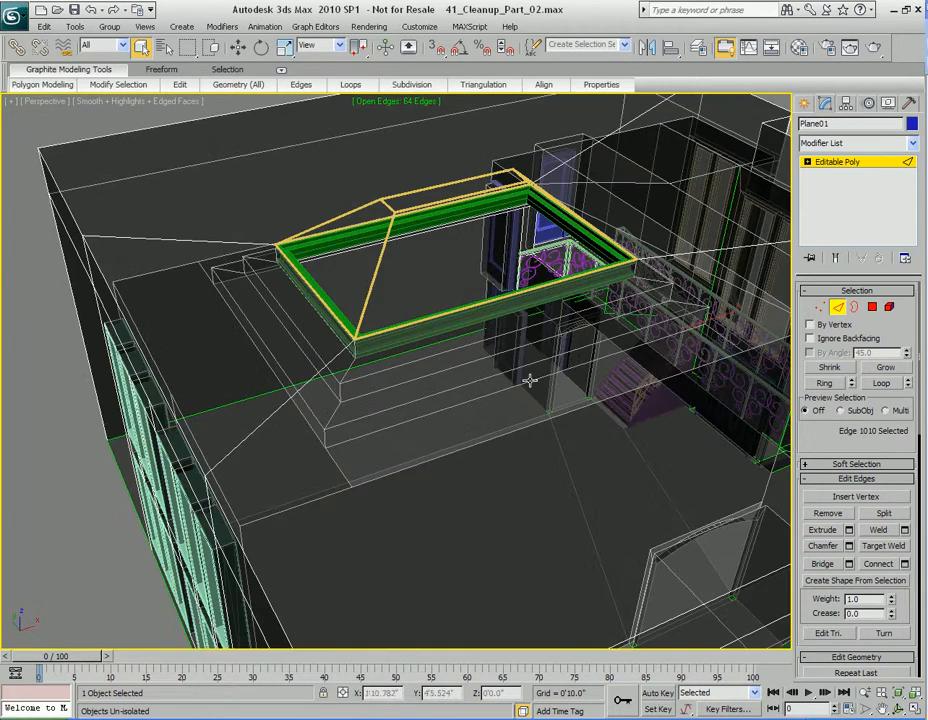
scroll(460, 420, "up", 6)
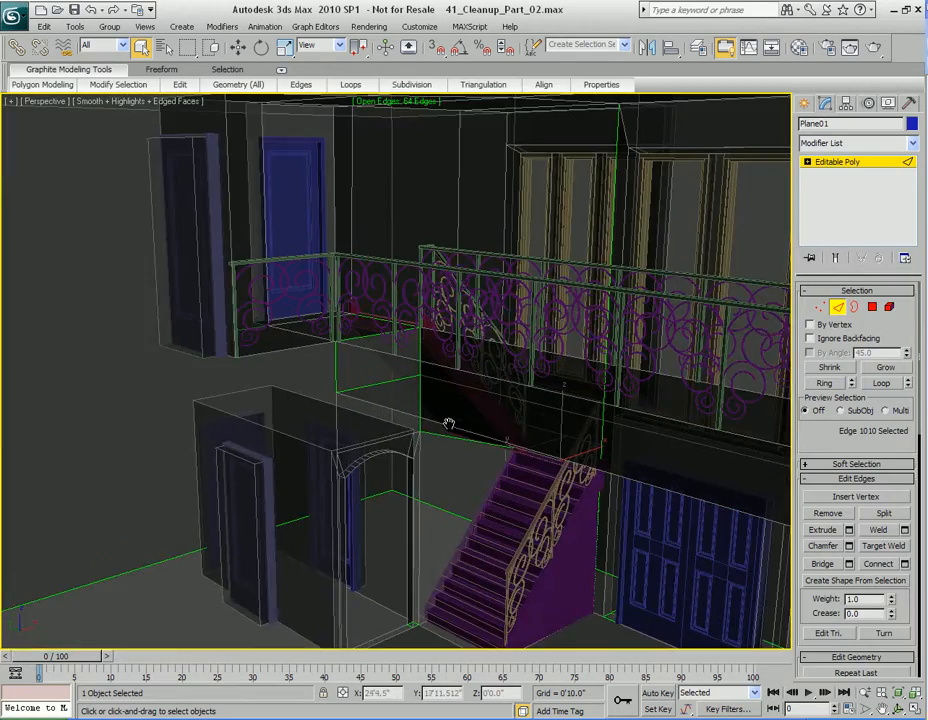
scroll(570, 364, "up", 8)
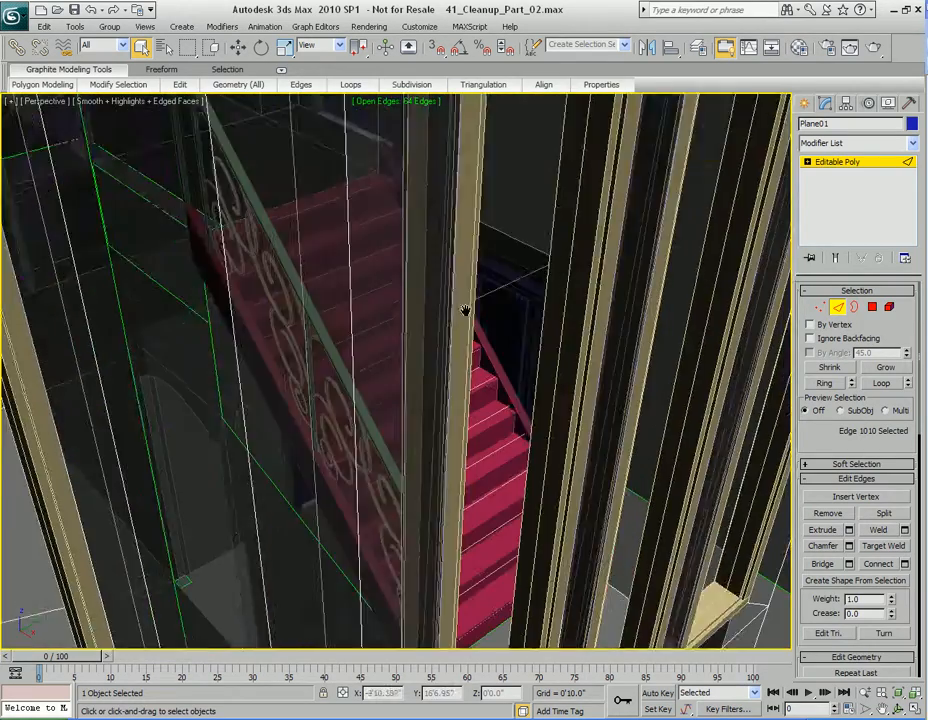
key("2")
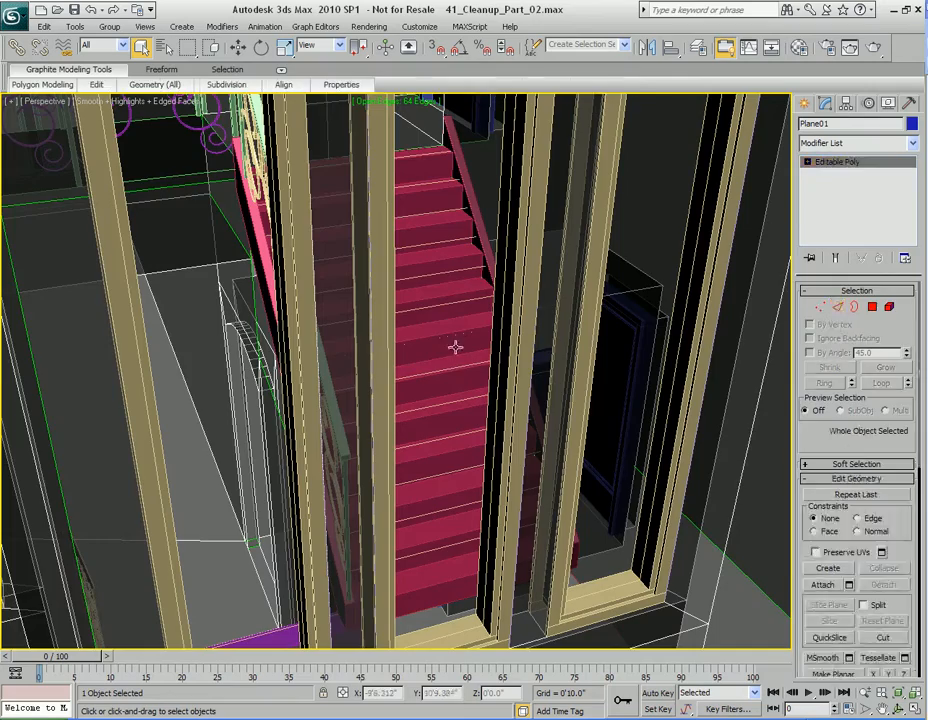
left_click(456, 364)
key("z")
middle_click_drag(350, 377, 543, 238, "alt")
left_click(543, 217)
middle_click_drag(488, 473, 491, 365)
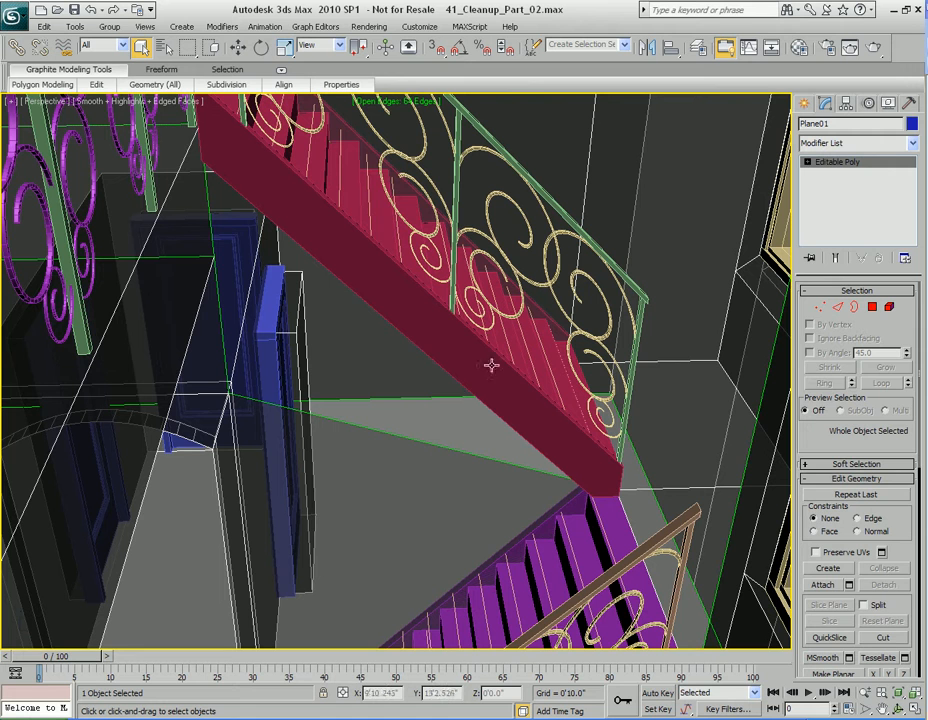
Add the red upper staircase and the purple lower staircase to the shell selection and isolate all three objects.
left_click(418, 466)
key("ctrl+z")
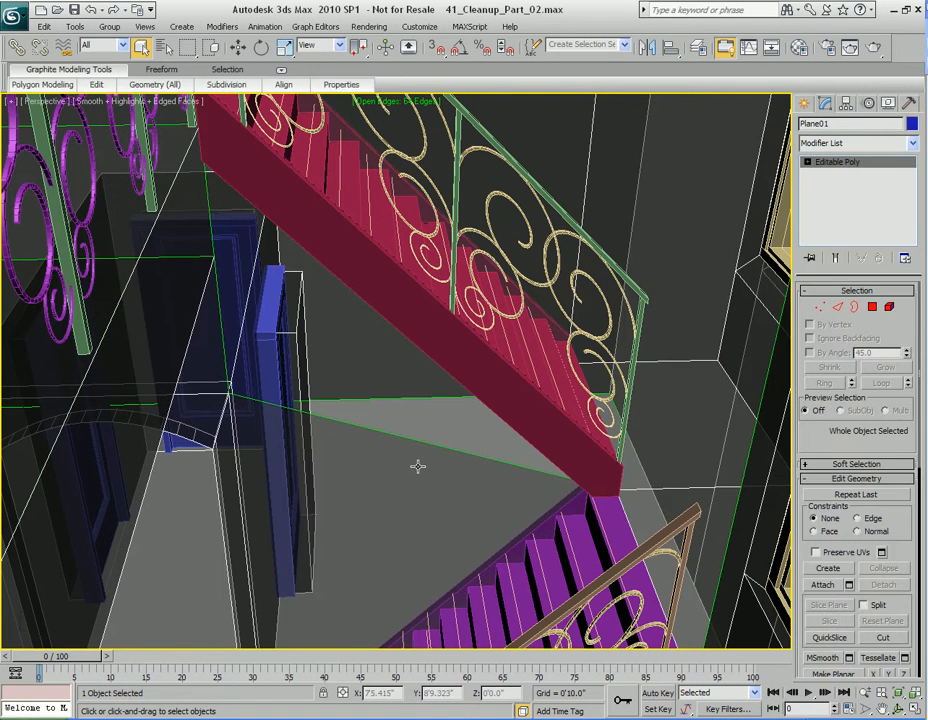
left_click(455, 357, "ctrl")
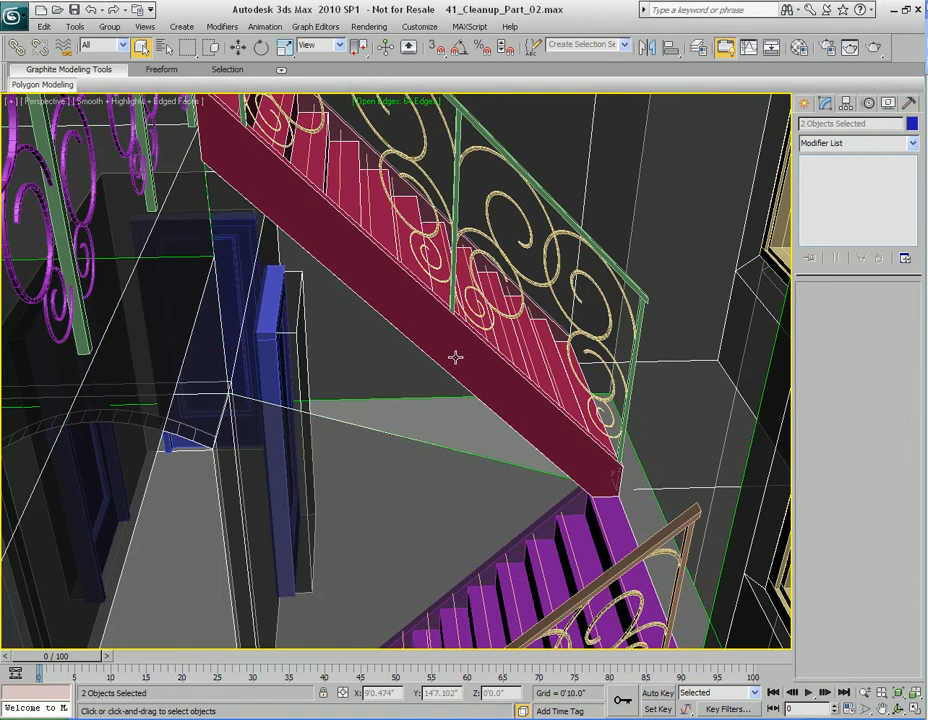
left_click(550, 548, "ctrl")
mouse_move(445, 443)
middle_mouse_down("alt")
mouse_move(443, 456)
mouse_move(447, 420)
mouse_move(441, 437)
middle_mouse_up("alt")
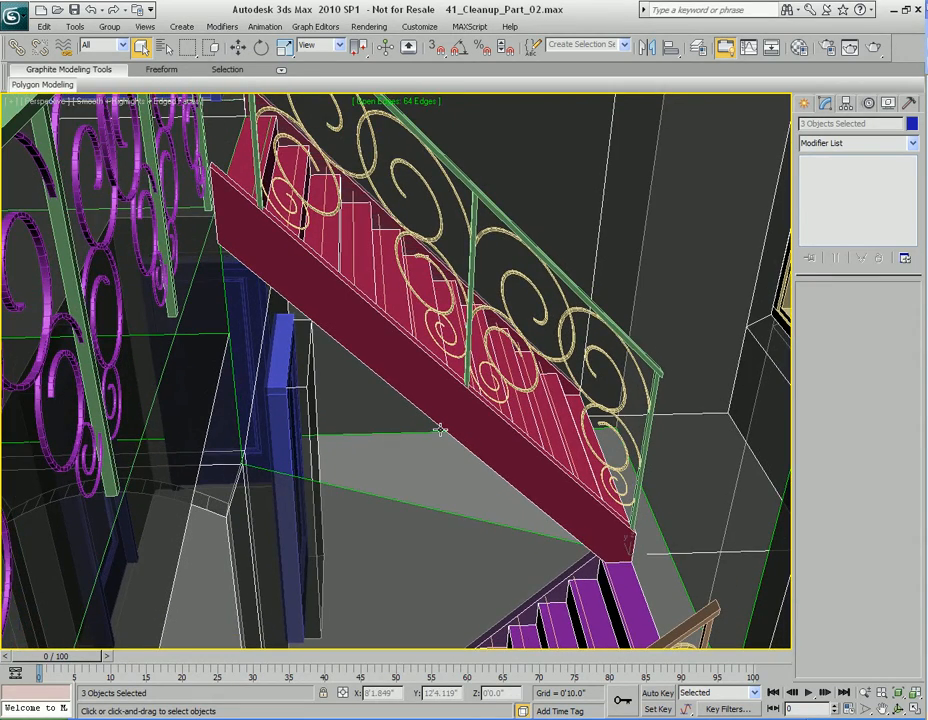
key("alt+q")
Select the isolated building shell and turn off its see-through display to work around the upper staircase.
middle_click_drag(549, 400, 441, 423, "alt")
scroll(441, 423, "up", 3)
left_click(673, 429)
middle_click_drag(678, 429, 524, 422)
scroll(438, 445, "up", 3)
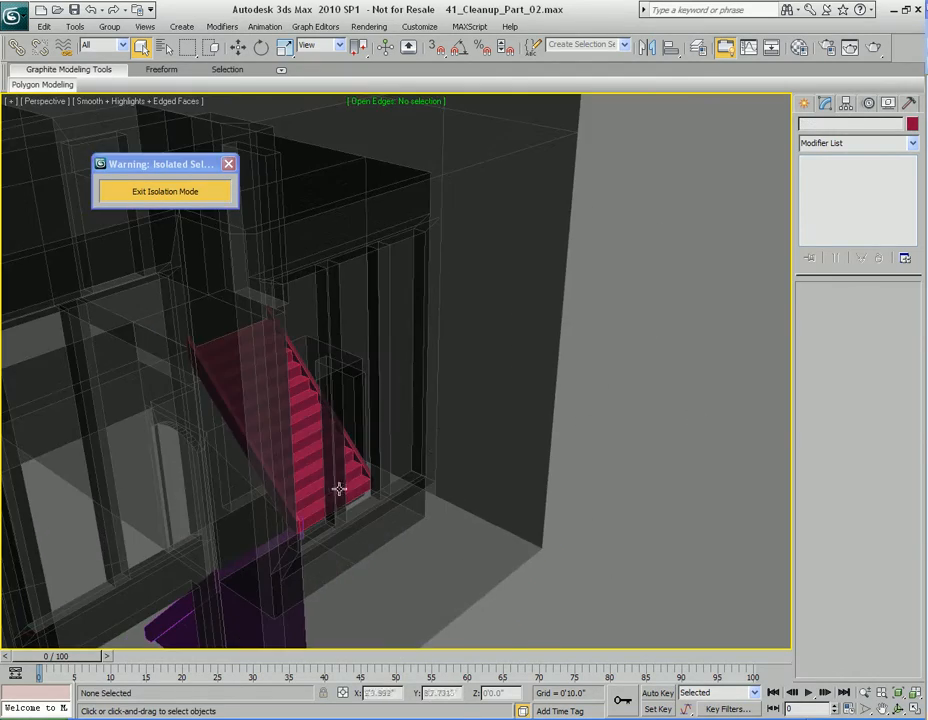
left_click(303, 438)
key("z")
middle_click_drag(371, 482, 530, 283, "alt")
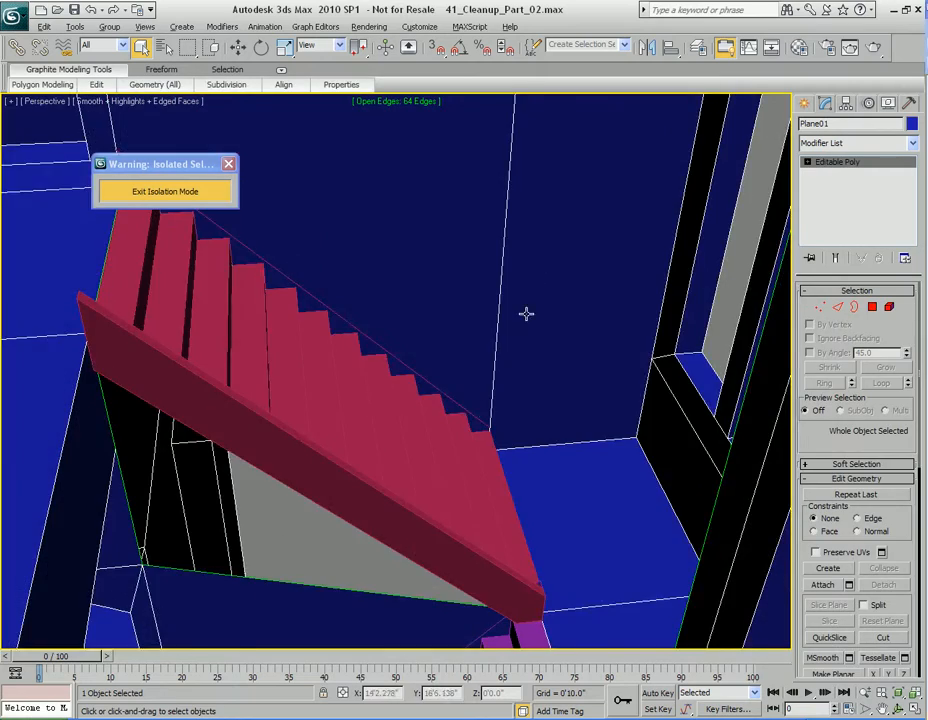
Turn on see-through display for the red upper staircase and the purple lower staircase.
middle_click_drag(526, 313, 439, 418, "alt")
left_click(372, 305)
middle_click_drag(372, 305, 428, 407, "alt")
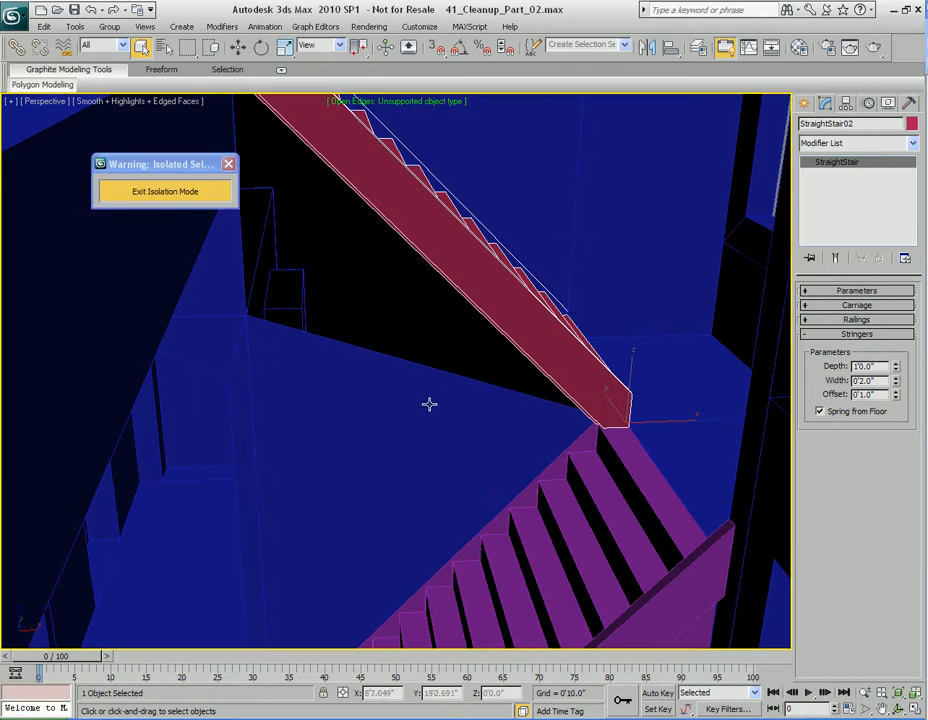
middle_click_drag(378, 314, 386, 421, "alt")
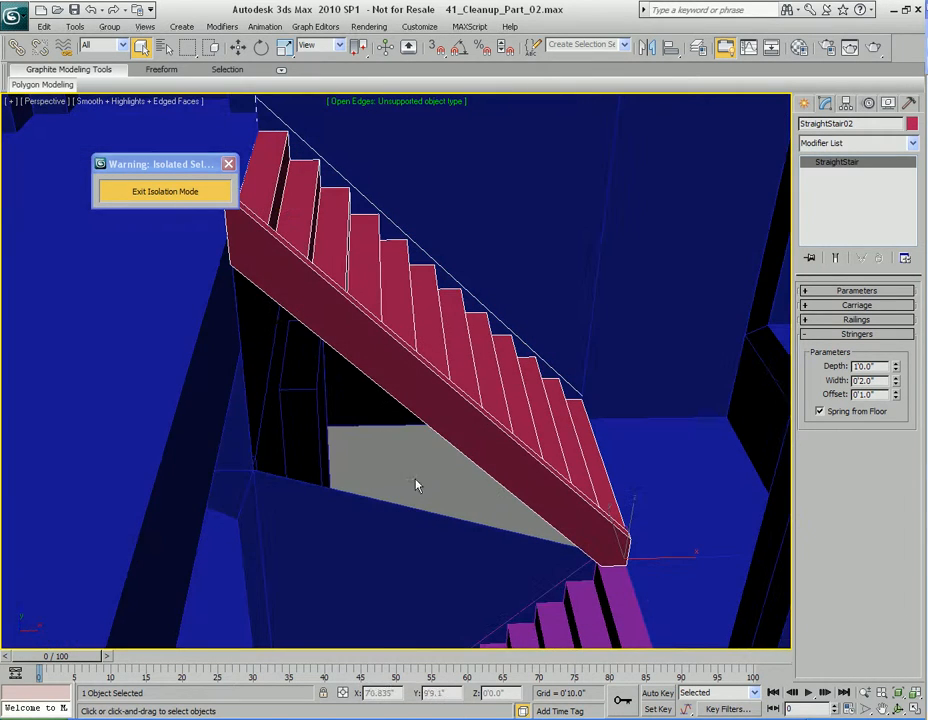
middle_click_drag(421, 373, 426, 406)
middle_click_drag(438, 495, 446, 362)
left_click(575, 475)
key("alt+x")
middle_click_drag(491, 406, 478, 466)
middle_click_drag(463, 390, 384, 409)
Insert a vertex on the building shell's vertical open edge beside the top of the upper staircase.
left_click(423, 483)
key("2")
middle_click_drag(325, 413, 336, 369, "alt")
right_click(338, 316)
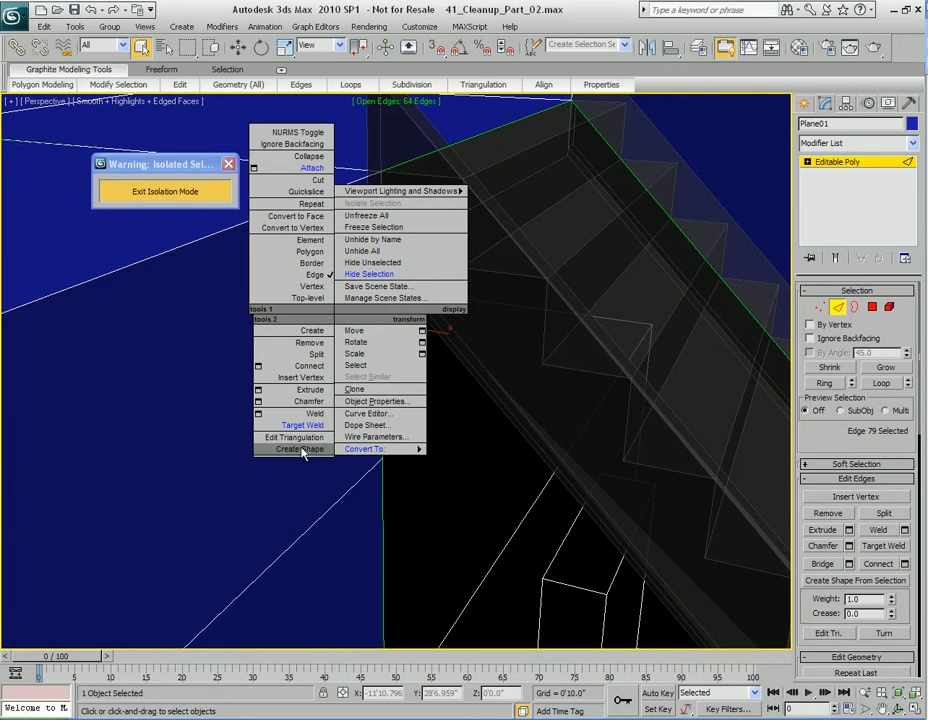
left_click(300, 378)
middle_click_drag(351, 376, 394, 381, "alt")
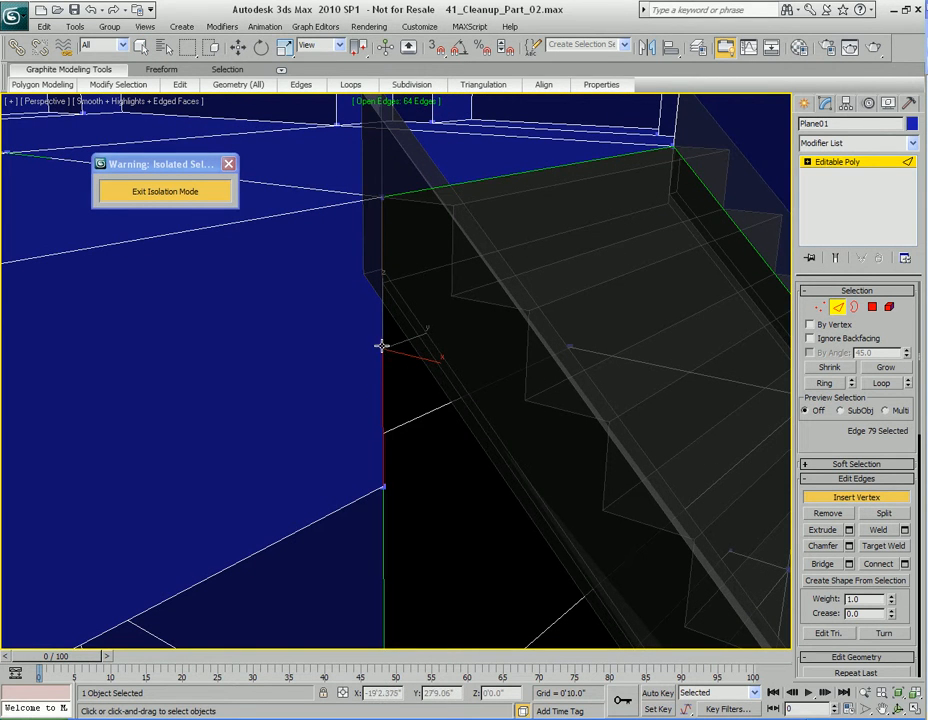
middle_click_drag(330, 403, 353, 349, "alt")
right_click(353, 349)
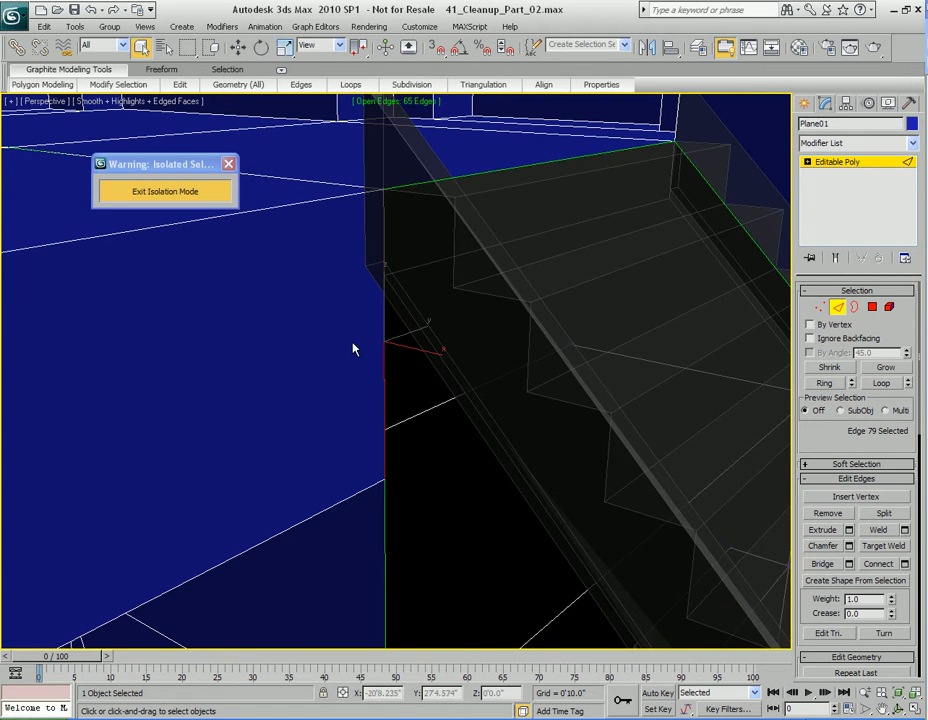
Turn off the stringers in the upper staircase's parameters.
middle_click_drag(347, 394, 411, 357, "alt")
key("1")
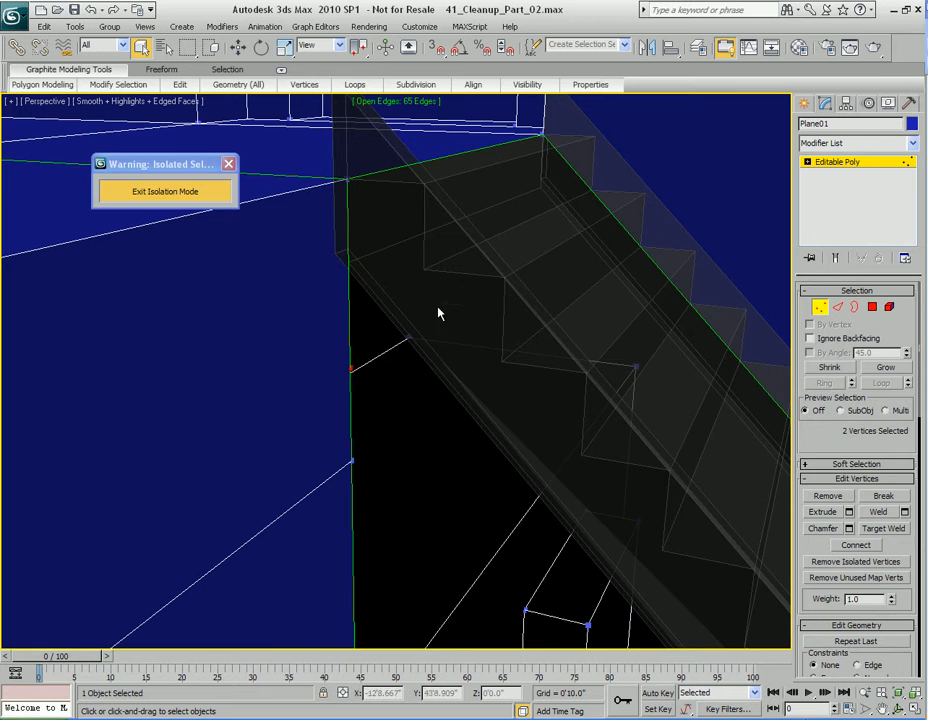
key("1")
left_click(466, 281)
middle_click_drag(476, 336, 466, 369)
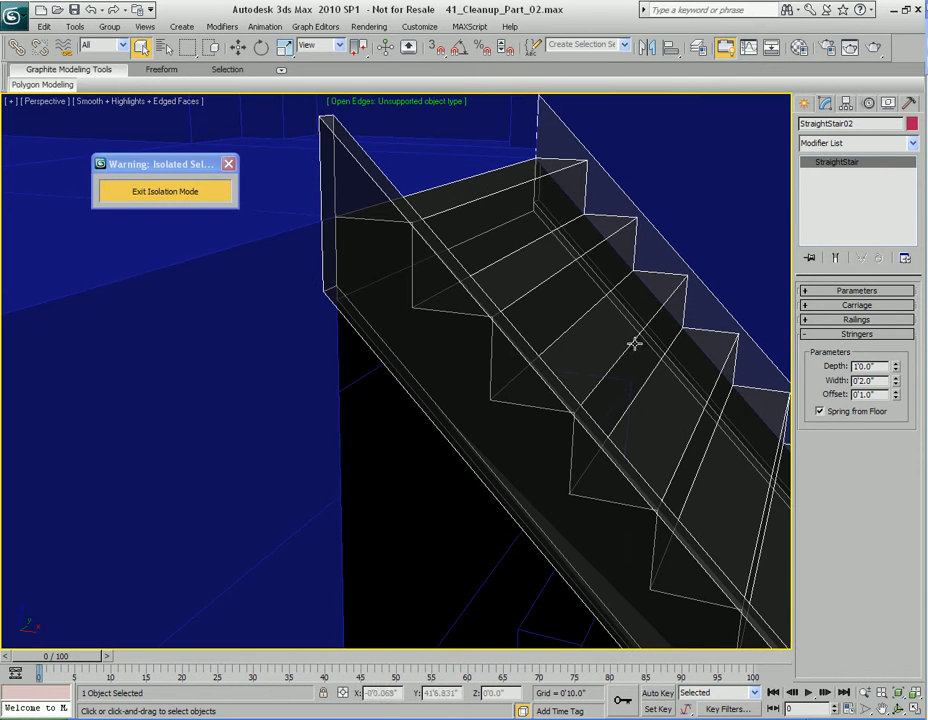
left_click(850, 291)
left_click(841, 375)
left_click(841, 375)
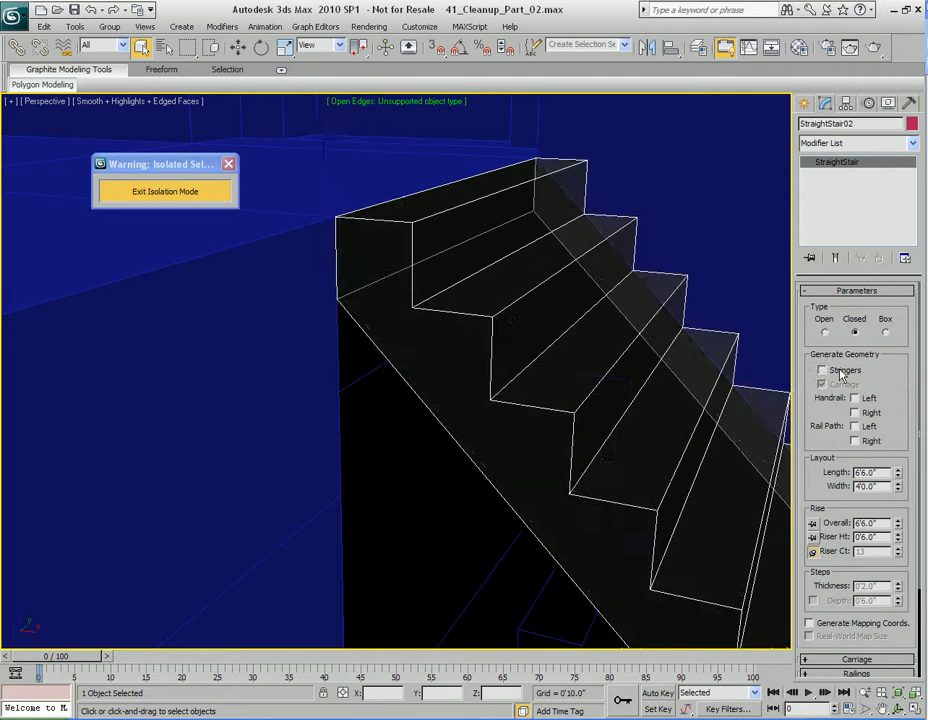
middle_click_drag(733, 377, 466, 319, "alt")
left_click(838, 375)
Move the inserted shell vertex with vertex snapping onto the lower back corner of the upper staircase's top step.
middle_click_drag(381, 298, 409, 367)
key("ctrl+e")
left_click(409, 367)
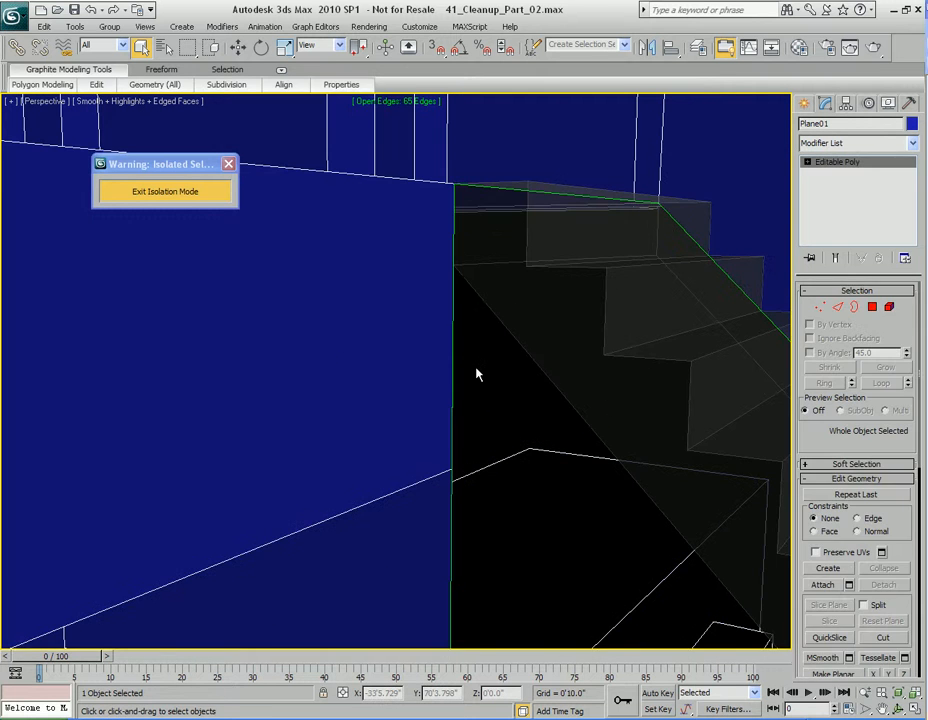
key("1")
middle_click_drag(477, 285, 438, 405)
mouse_move(438, 405)
middle_mouse_down()
mouse_move(445, 369)
mouse_move(428, 390)
middle_mouse_up()
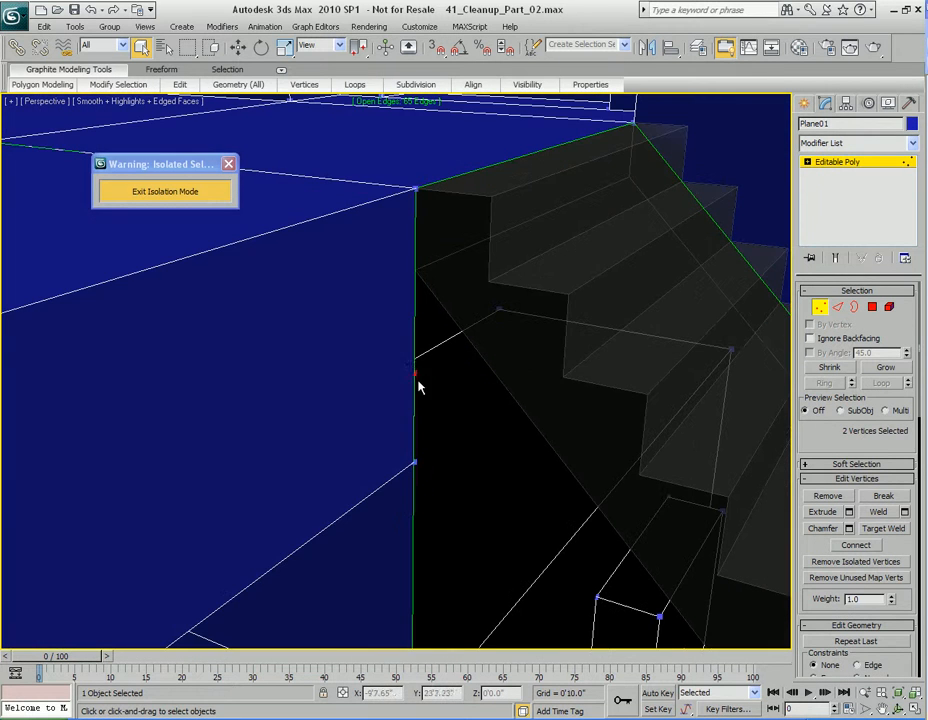
middle_click_drag(456, 318, 460, 357)
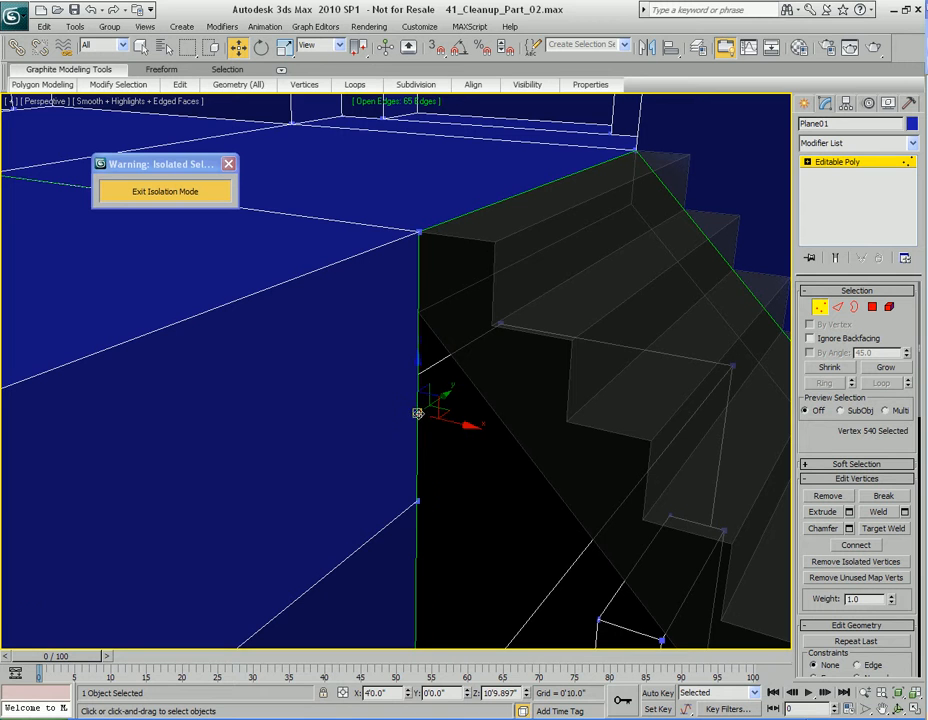
key("s")
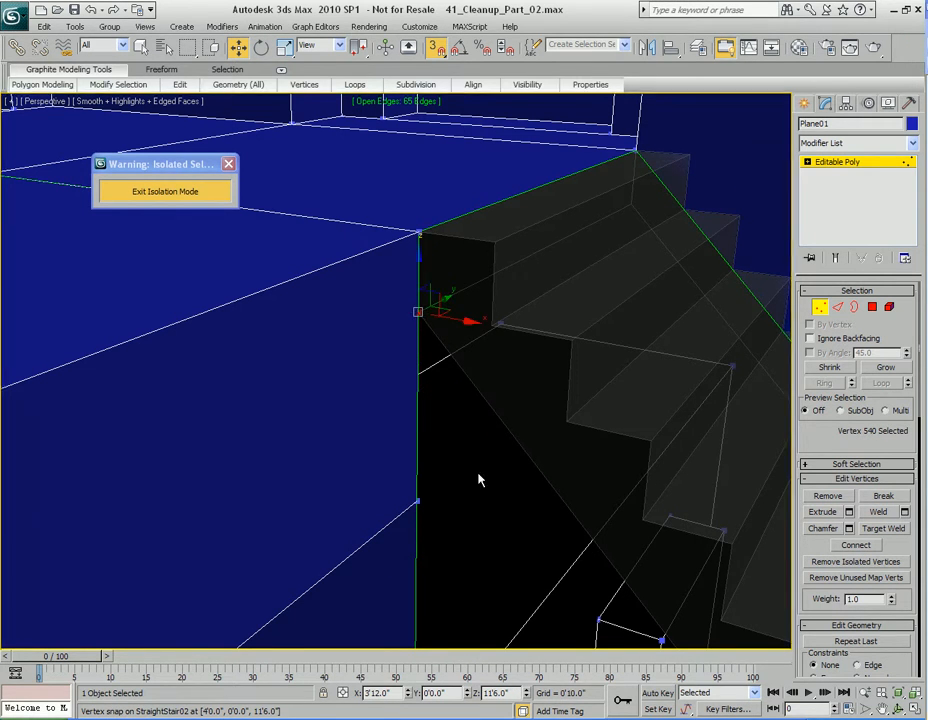
Try extending the lower part of the shell's vertical open edge along X under the staircase as a new face.
middle_click_drag(481, 484, 457, 322)
middle_click_drag(423, 410, 440, 391, "alt")
middle_click_drag(449, 291, 440, 412)
middle_click_drag(441, 463, 321, 285)
key("2")
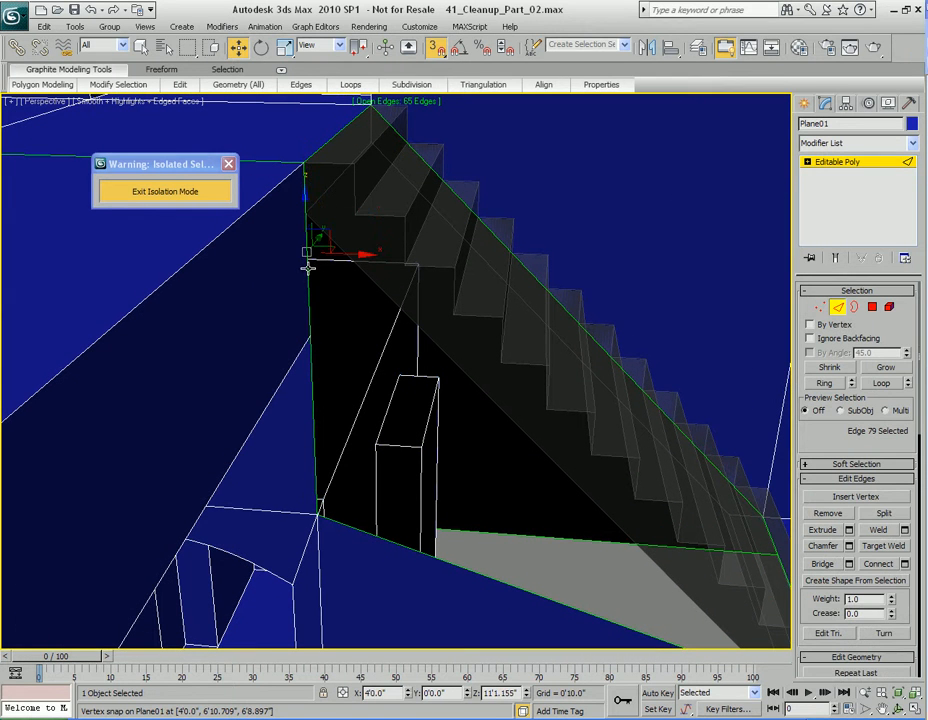
left_click(309, 284)
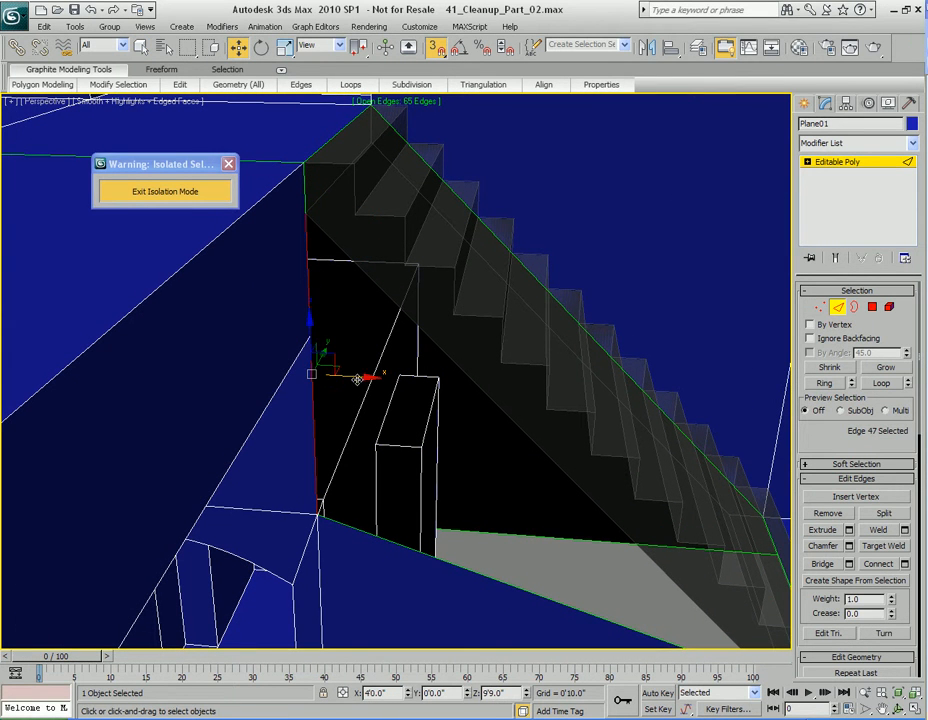
mouse_move(355, 376)
left_mouse_down()
mouse_move(439, 434)
mouse_move(344, 390)
mouse_move(372, 410)
mouse_move(414, 393)
mouse_move(391, 401)
left_mouse_up()
middle_click_drag(390, 396, 367, 378, "alt")
middle_click_drag(372, 295, 368, 336)
Delete the narrow new face beside the vertical wall edge.
key("4")
left_click(381, 376)
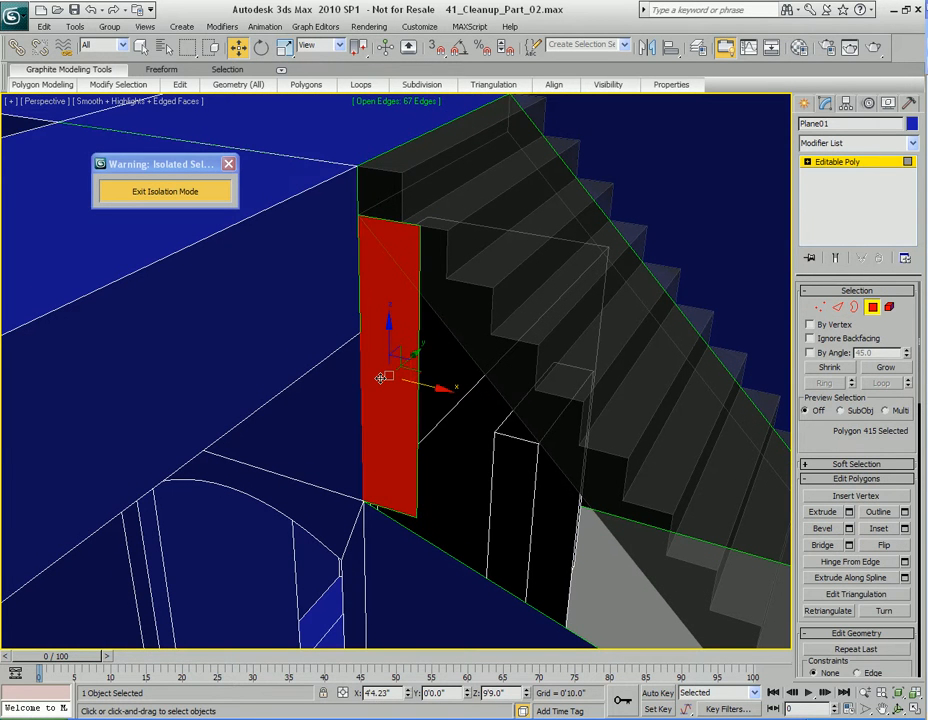
key("Delete")
Remove the extra vertex from the vertical open edge at the corner of the staircase's top step.
middle_click_drag(379, 381, 395, 339, "alt")
key("1")
left_click(374, 390)
key("q")
middle_click_drag(375, 240, 367, 251, "alt")
left_click(368, 236)
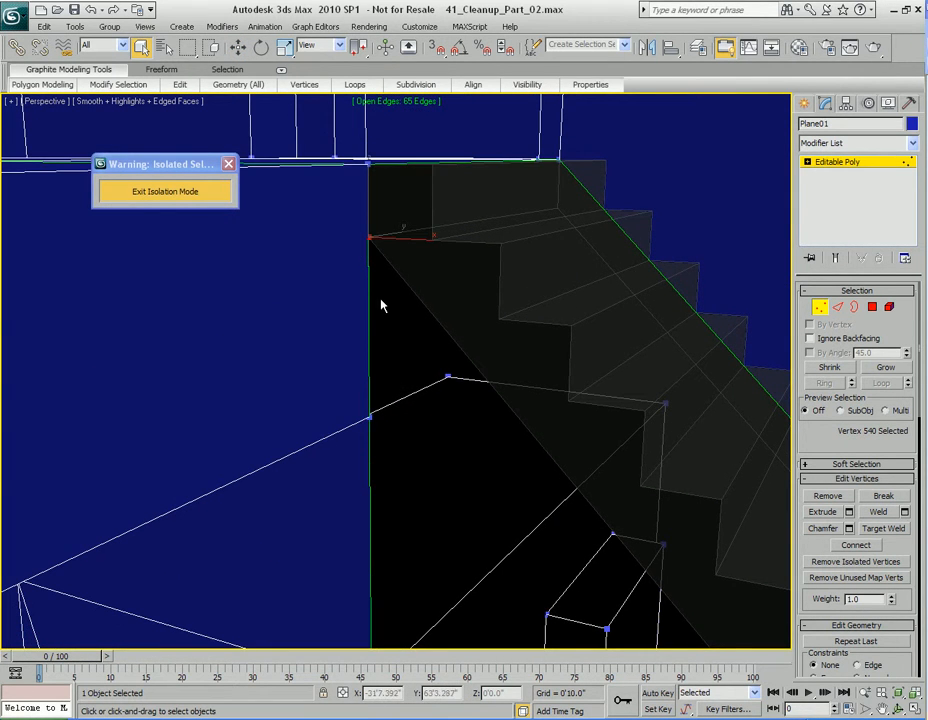
Extend the full vertical open edge about 8 inches along X as a new wall face under the staircase.
middle_click_drag(379, 306, 435, 361, "alt")
key("2")
left_click(334, 306)
key("w")
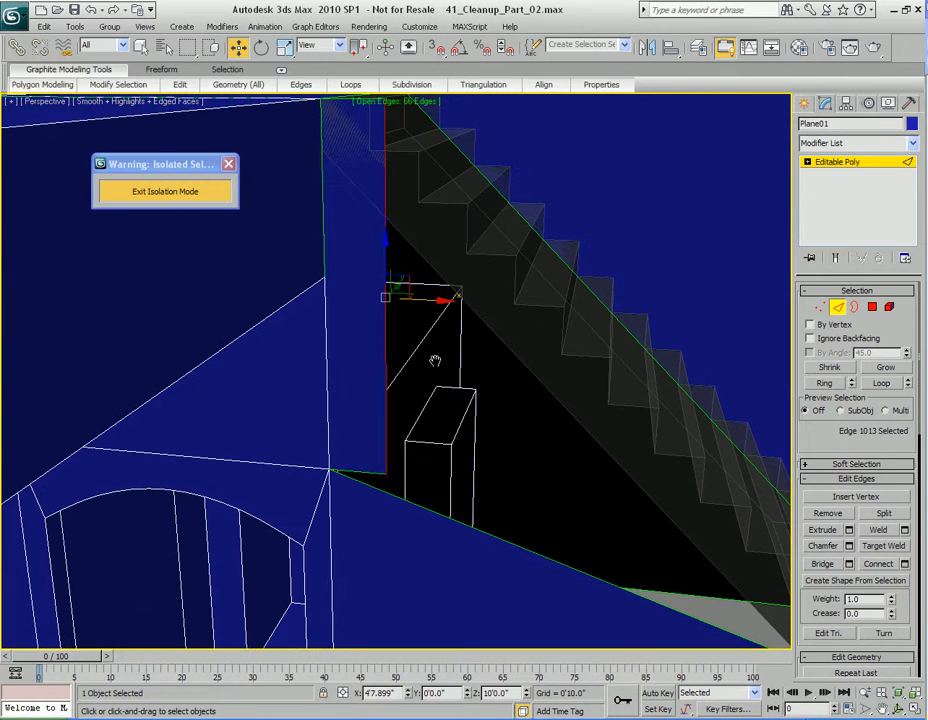
middle_click_drag(367, 330, 350, 333)
Move the new face's upper outer vertex back near the wall's top corner and target weld it to that corner vertex.
key("1")
left_click(388, 151)
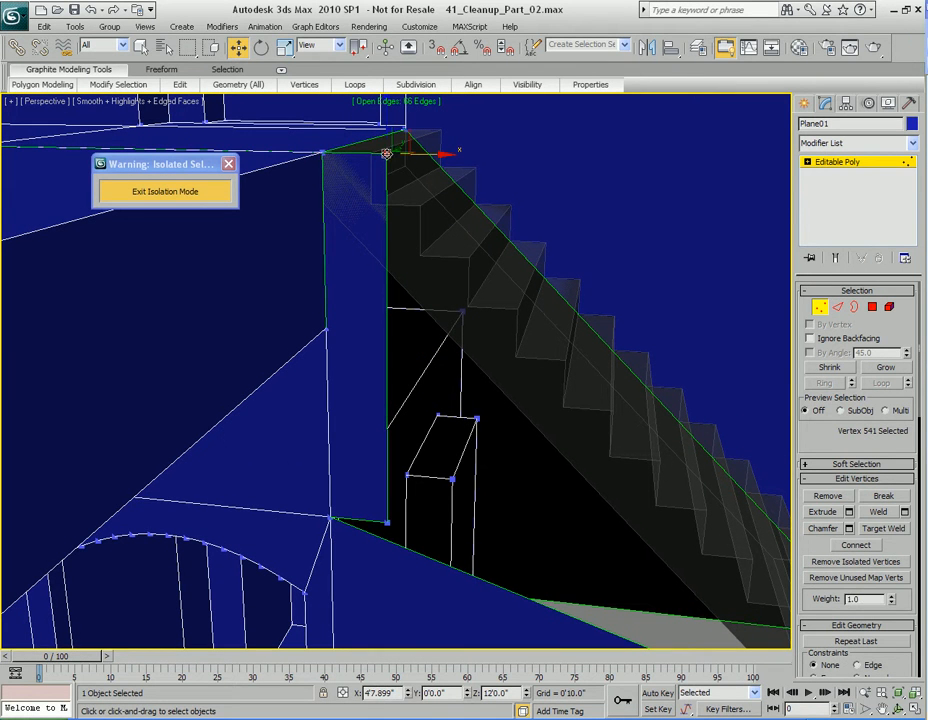
left_click_drag(387, 153, 334, 171)
middle_click_drag(334, 165, 416, 393, "alt")
right_click(456, 343)
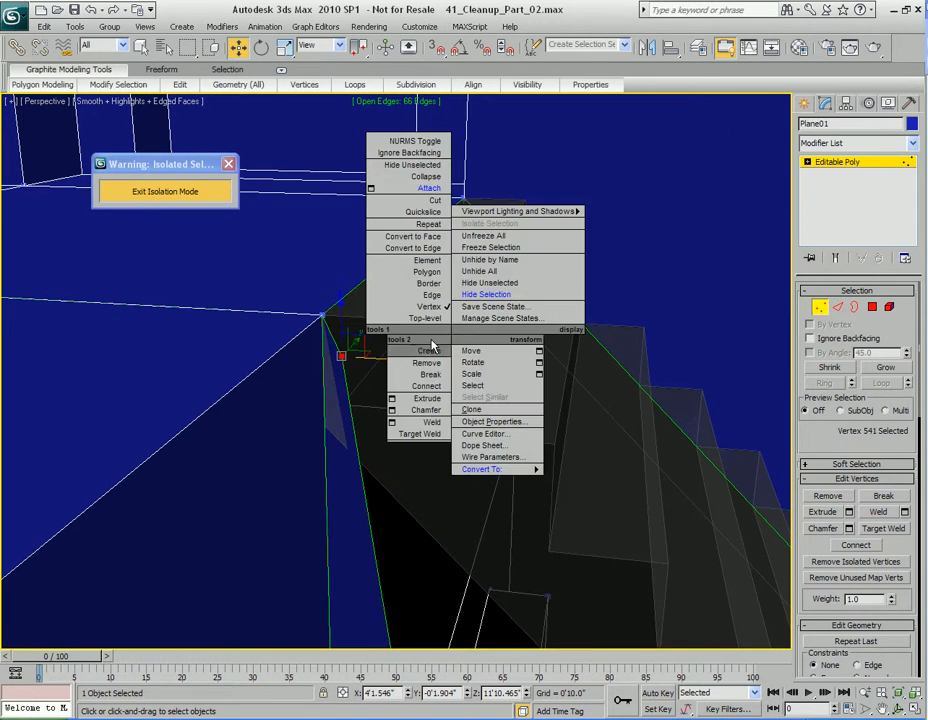
left_click(417, 441)
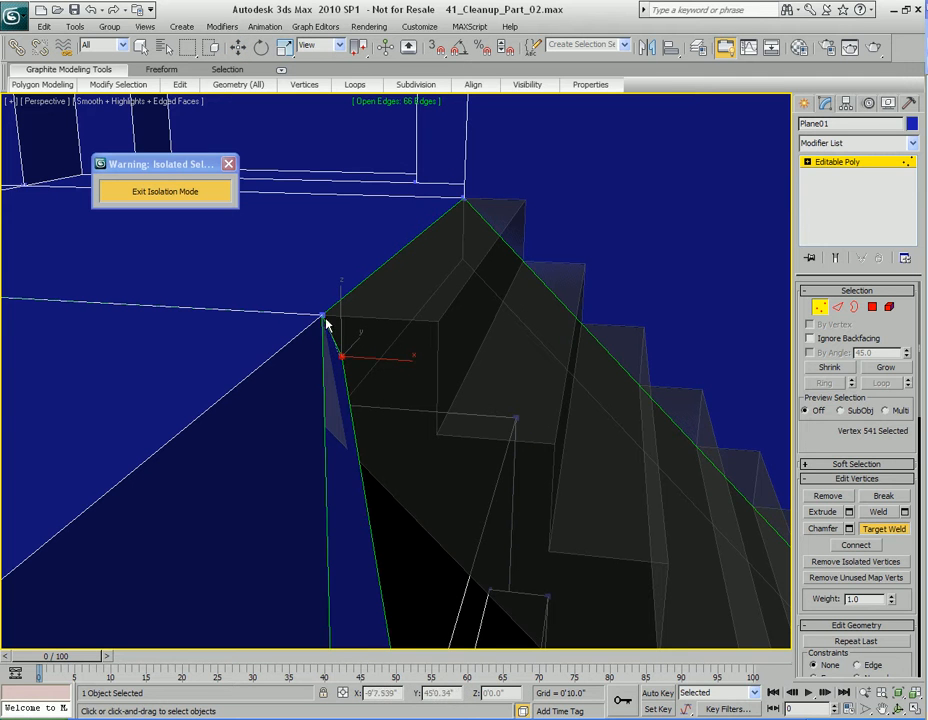
left_click(323, 316)
Move the new face's lower outer vertex toward the stairs and target weld it to the vertex at the upper staircase's foot.
middle_click_drag(405, 487, 371, 358, "alt")
key("w")
left_click(341, 426)
middle_click_drag(341, 426, 407, 362, "alt")
left_click_drag(351, 427, 497, 455)
middle_click_drag(549, 503, 411, 401)
right_click(413, 336)
left_click(377, 479)
left_click(338, 415)
left_click(678, 527)
Examine how the new wall face's diagonal edge runs along the upper staircase.
middle_click_drag(345, 374, 472, 450)
middle_click_drag(418, 310, 367, 369, "alt")
scroll(478, 437, "down", 3)
scroll(478, 437, "up", 5)
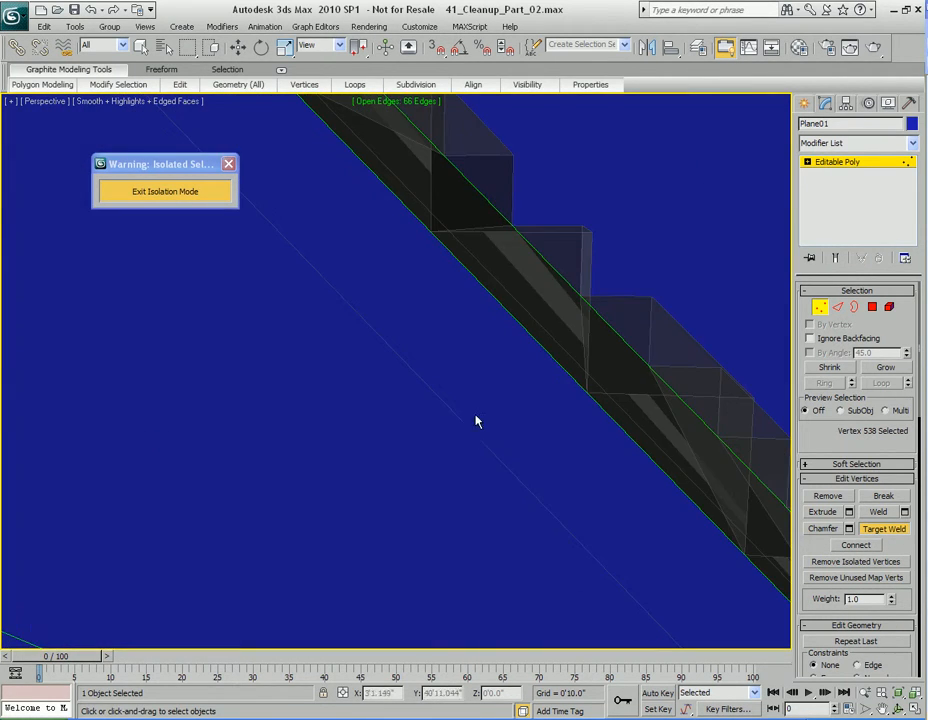
scroll(475, 384, "down", 6)
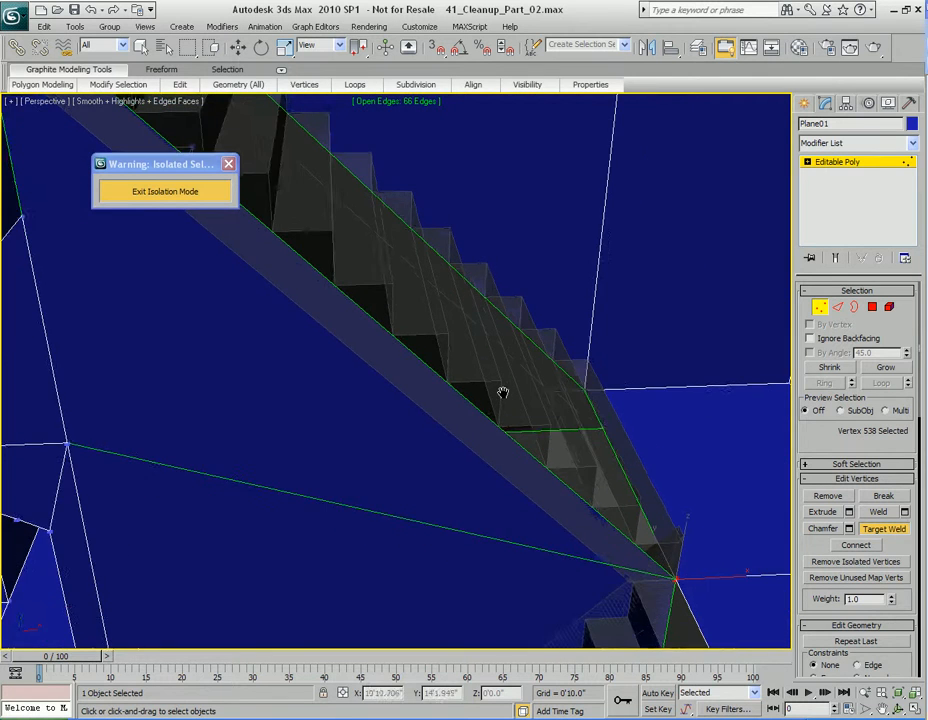
middle_click_drag(493, 408, 483, 410, "alt")
scroll(483, 410, "down", 3)
middle_click_drag(395, 362, 464, 411)
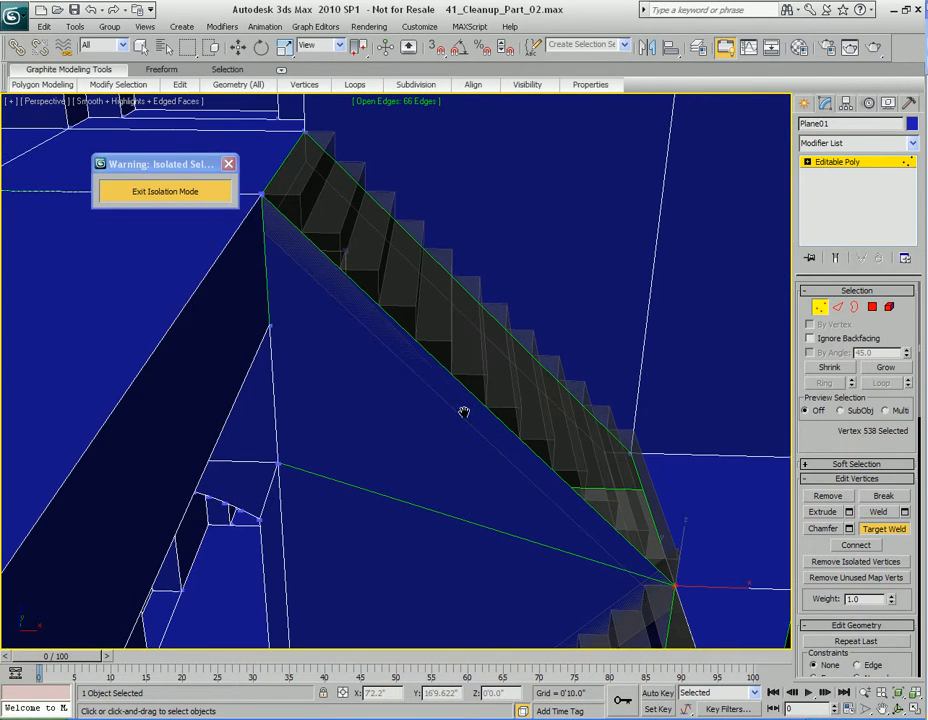
Insert 2 vertices on the new face's diagonal open edge along the upper staircase.
key("2")
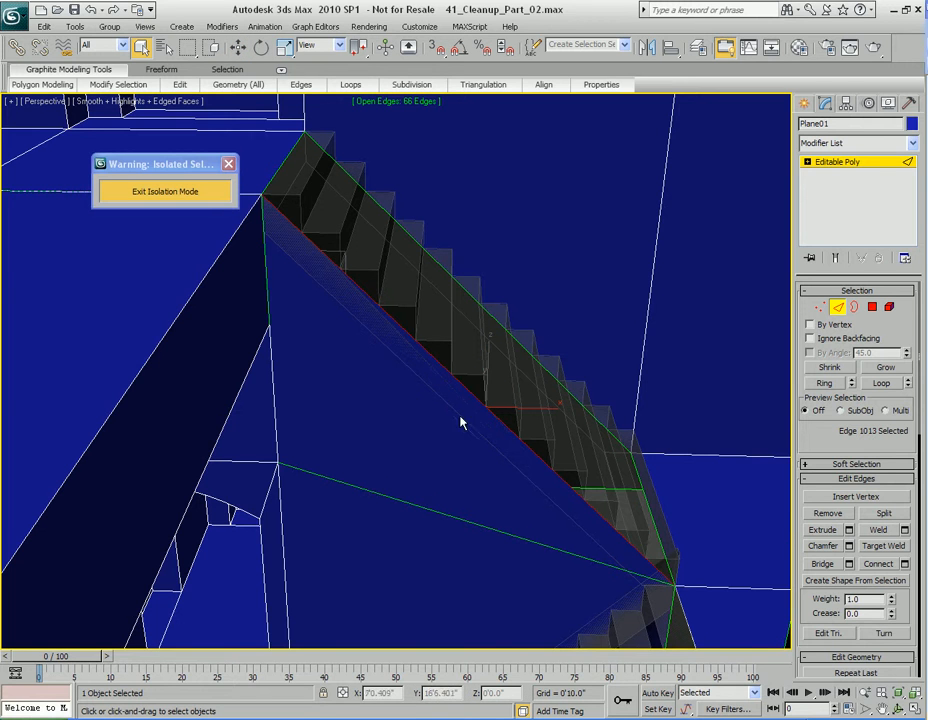
middle_click_drag(460, 406, 448, 398)
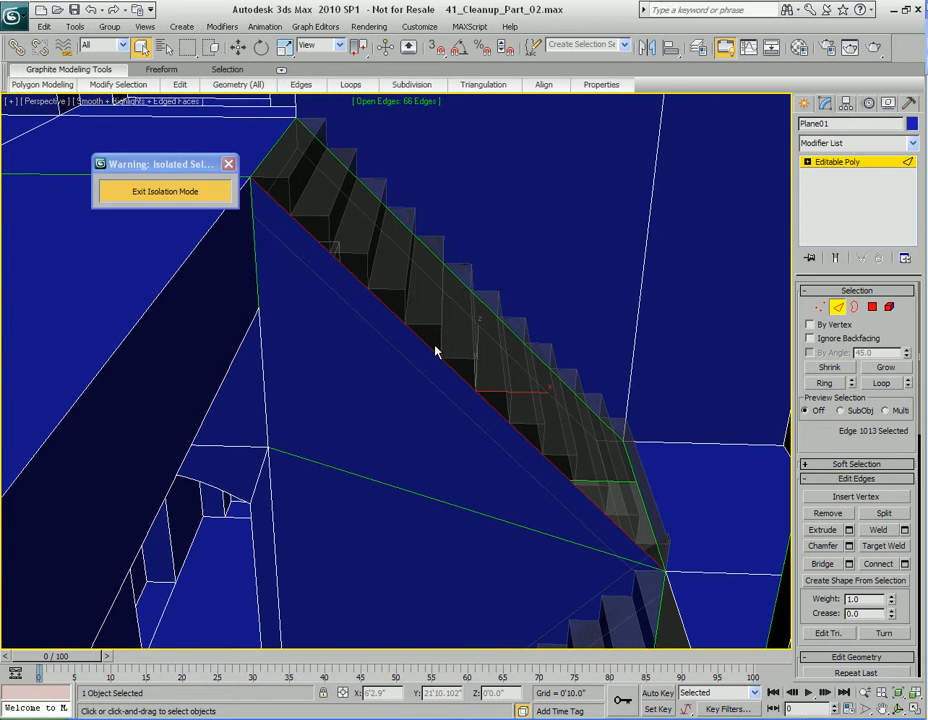
middle_click_drag(436, 352, 436, 360)
mouse_move(252, 89)
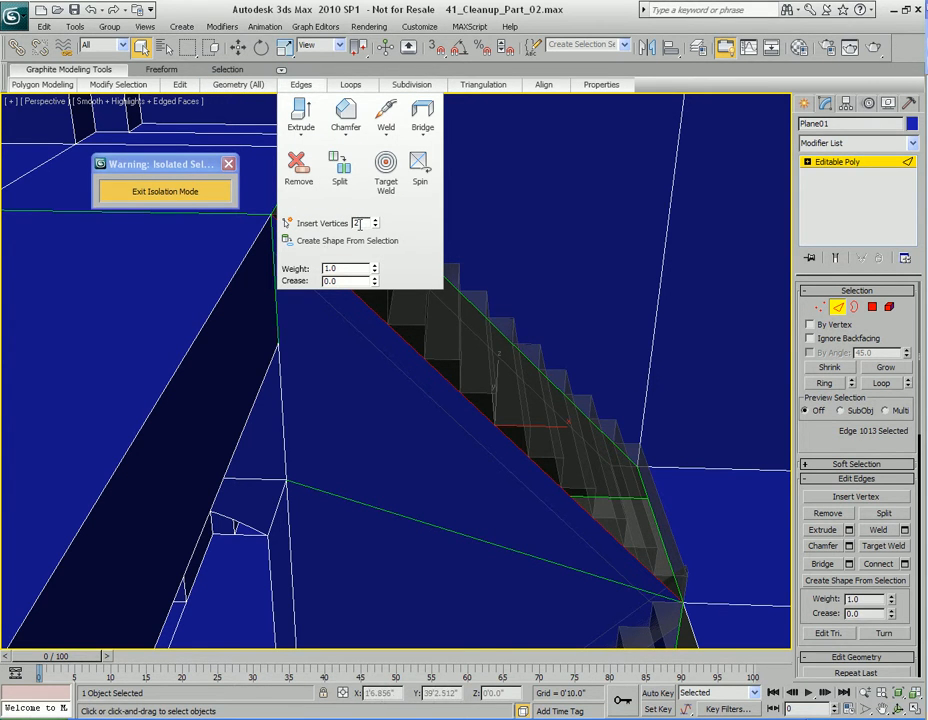
left_click(330, 229)
Snap the upper inserted vertex to the lower back corner of the staircase's top step at 4'0", 0'0", 11'6".
middle_click_drag(396, 362, 402, 367, "alt")
scroll(383, 348, "up", 3)
middle_click_drag(355, 307, 405, 362)
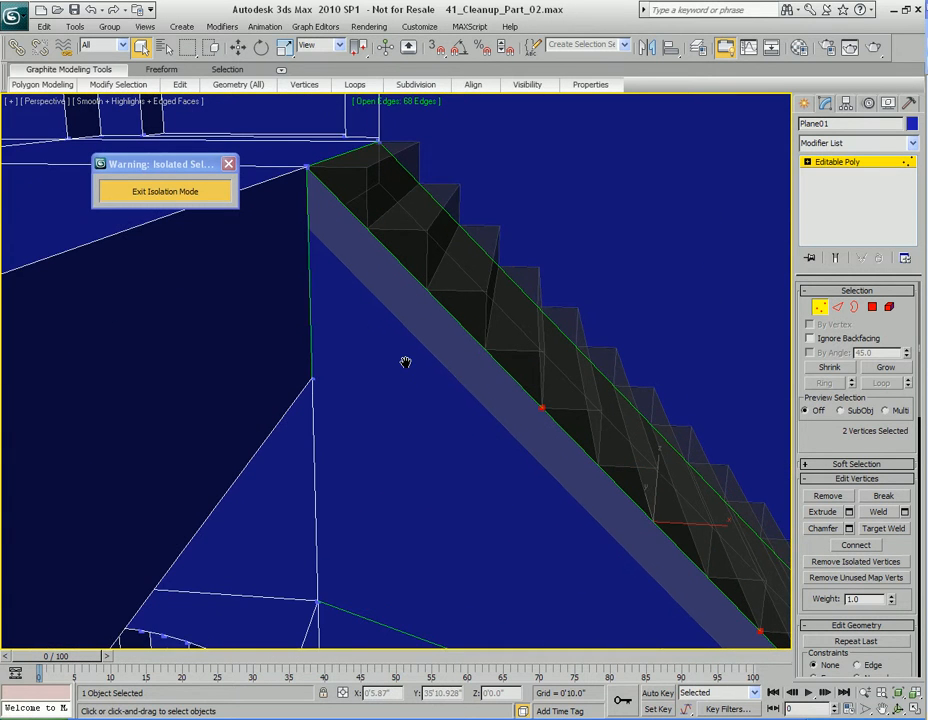
middle_click_drag(479, 410, 427, 371)
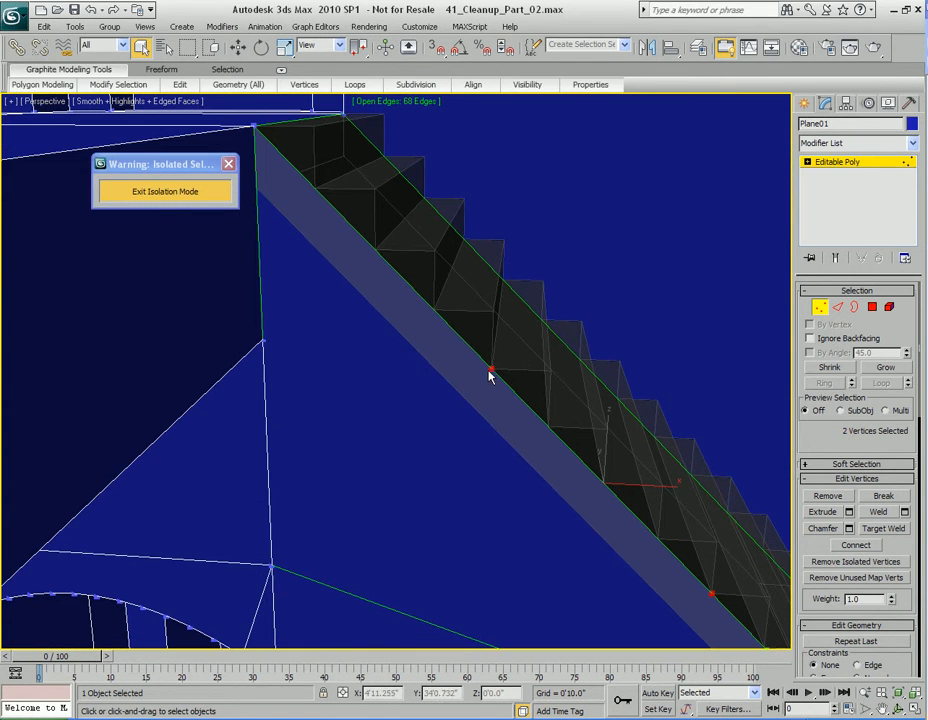
key("w")
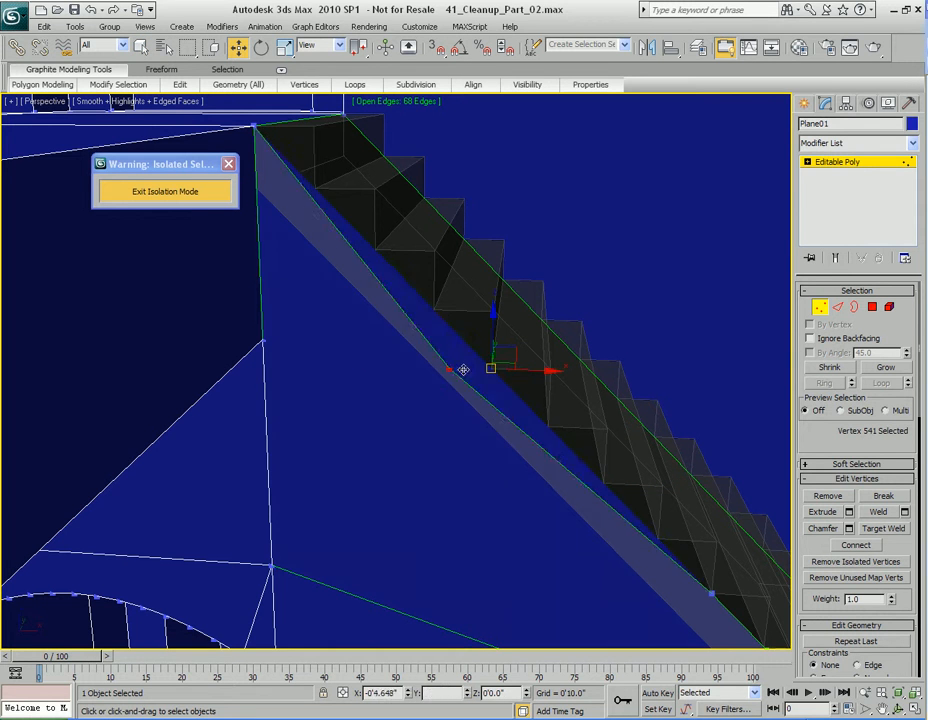
key("s")
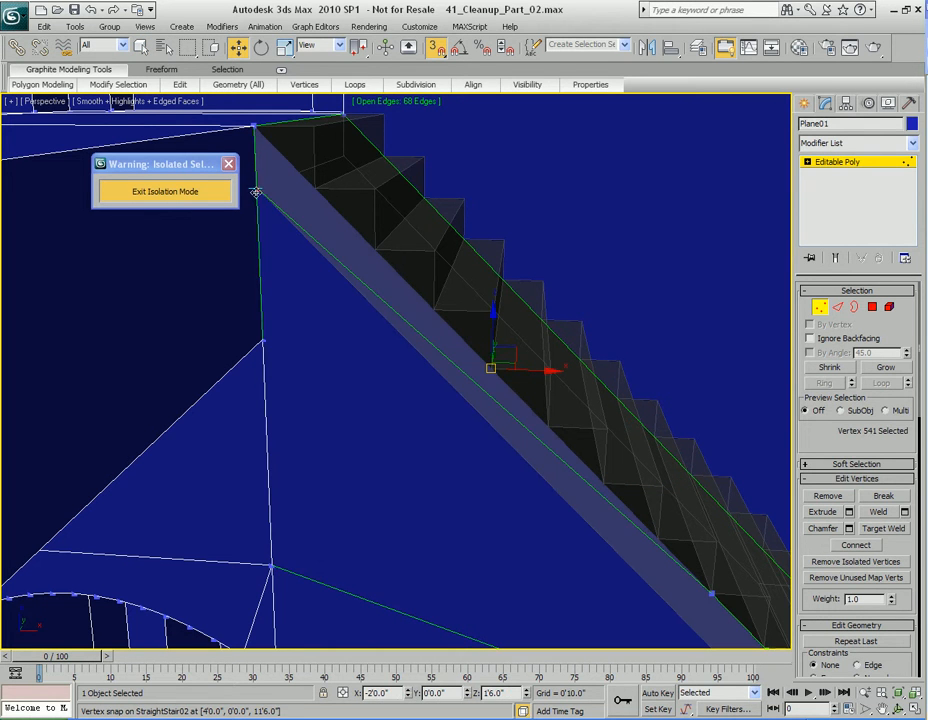
left_click_drag(257, 189, 257, 188)
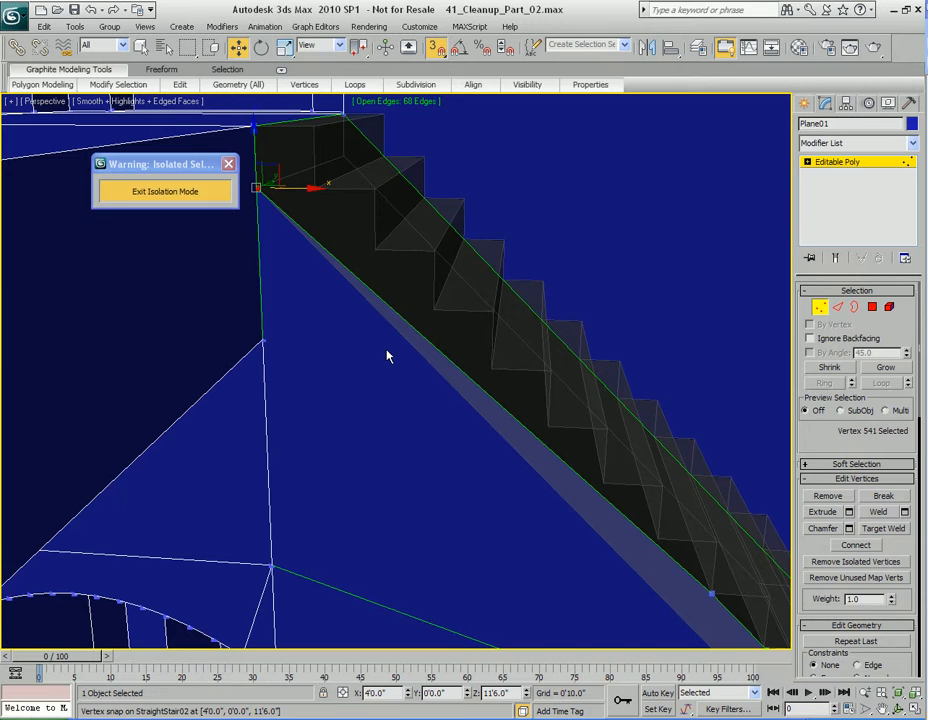
Snap the other inserted vertex to the lower corner at the foot of the upper staircase and turn snapping off.
middle_click_drag(462, 449, 380, 376)
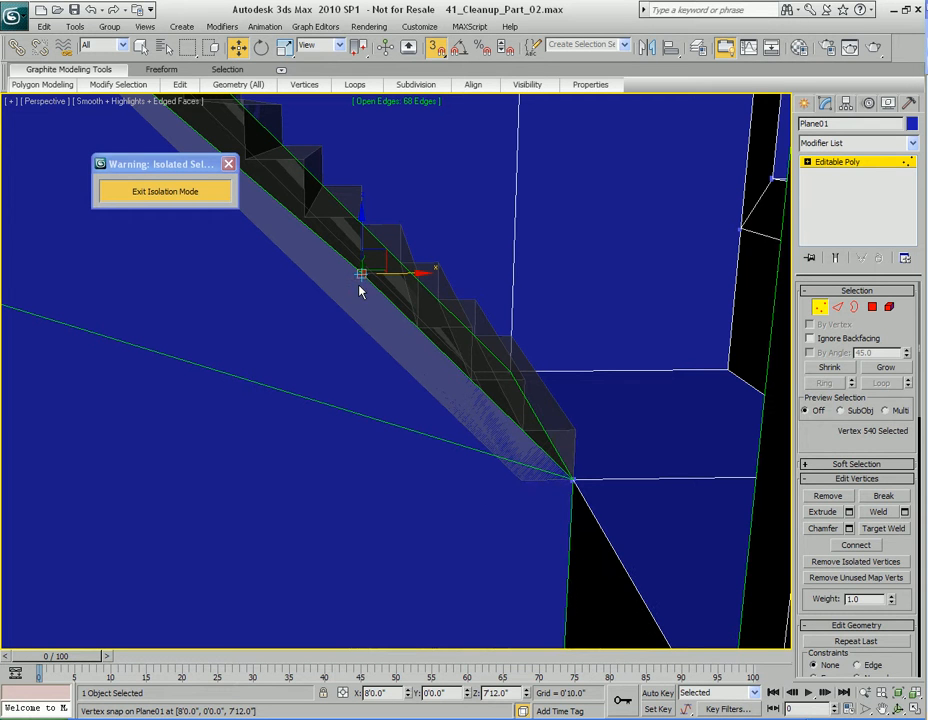
left_click_drag(367, 268, 521, 480)
key("s")
middle_click_drag(300, 431, 354, 425, "alt")
key("q")
middle_click_drag(483, 443, 445, 400, "alt")
Insert one vertex on the wall's long open edge running to the foot of the upper staircase.
key("2")
left_click(441, 382)
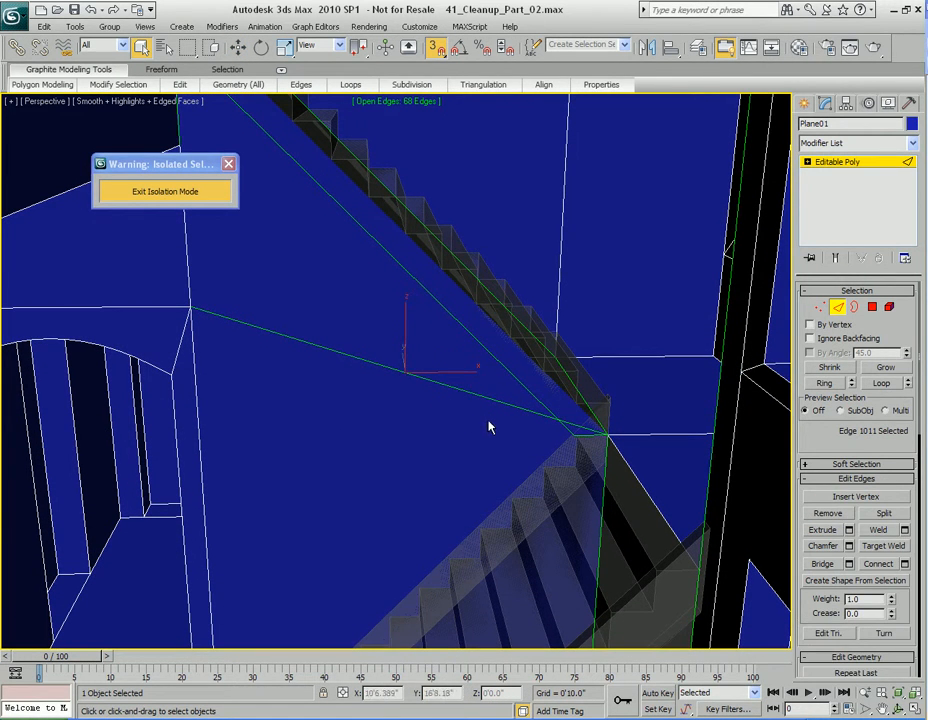
key("w")
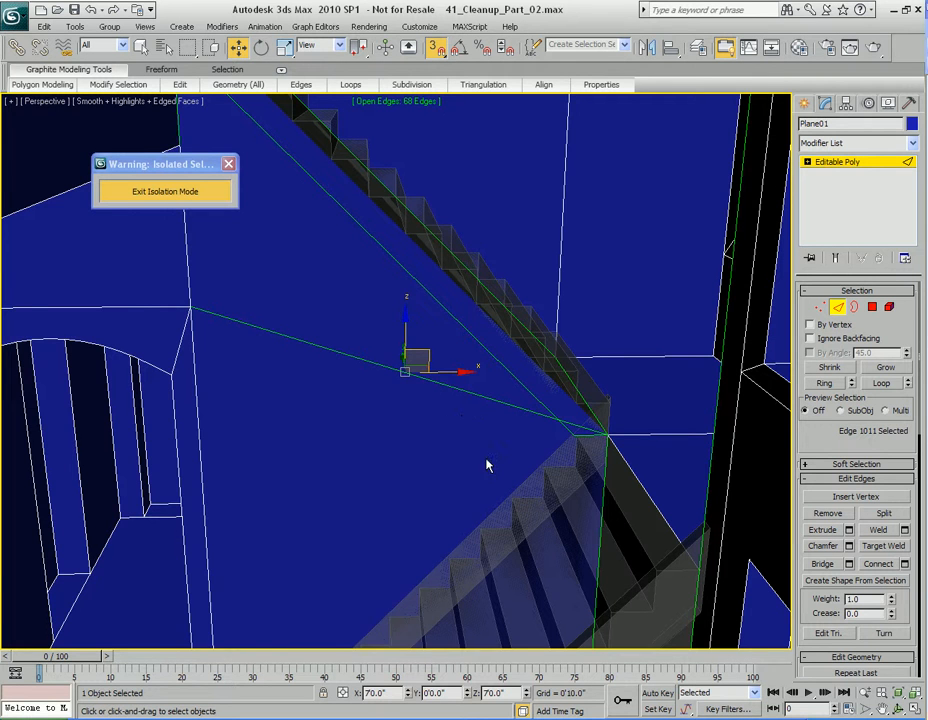
middle_click_drag(498, 462, 480, 454)
key("q")
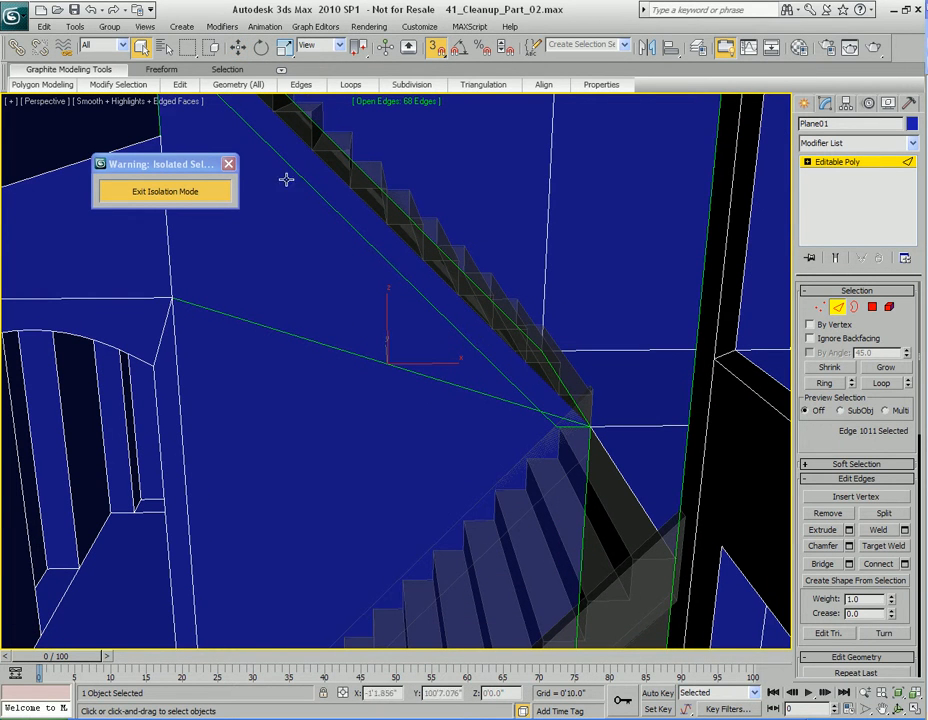
left_click(300, 84)
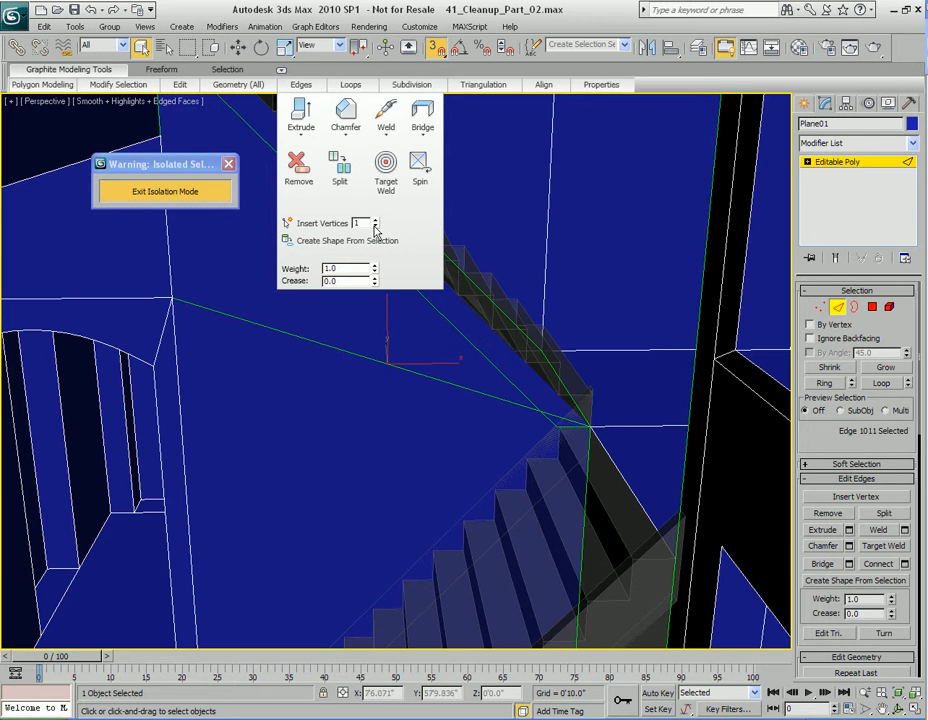
key("1")
Target-weld the inserted vertex to the new face's corner vertex at the foot of the upper staircase.
middle_click_drag(500, 409, 445, 394)
scroll(488, 405, "up", 3)
left_click(331, 339)
right_click(433, 323)
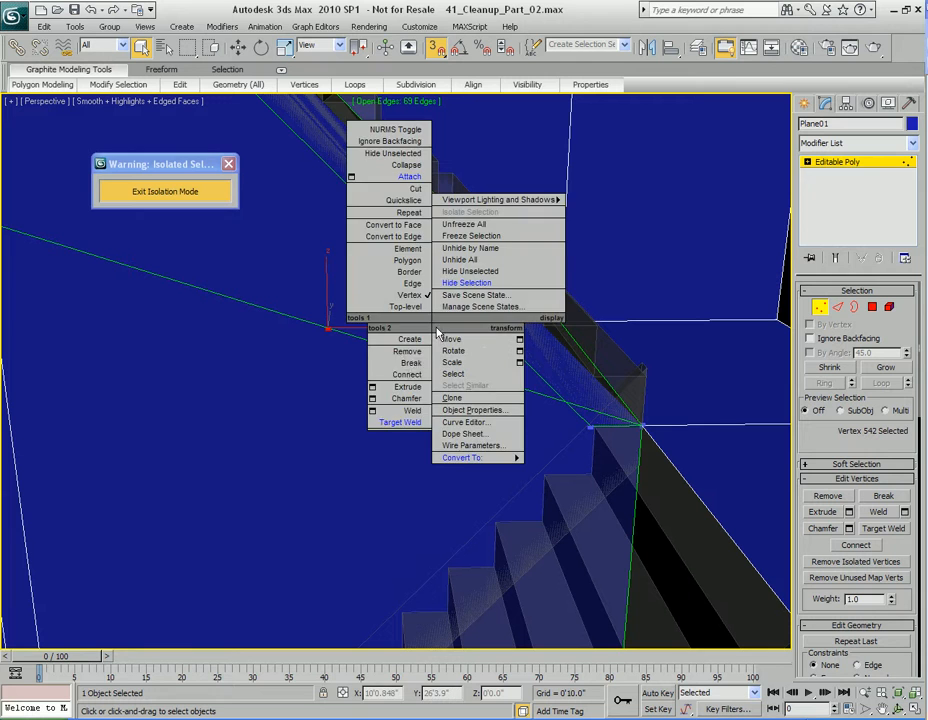
left_click(400, 422)
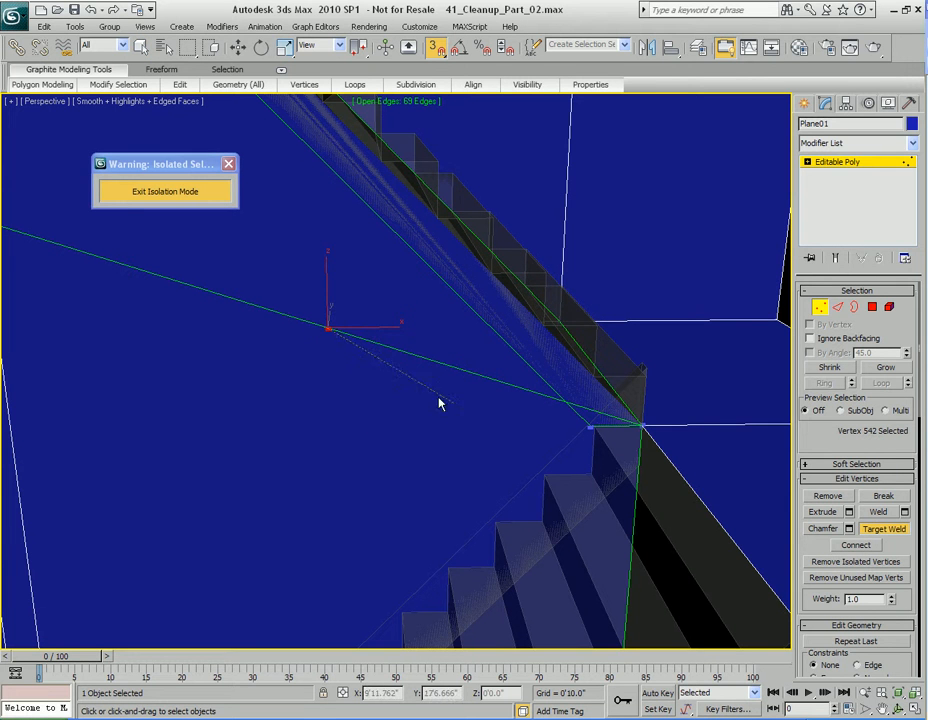
left_click(588, 427)
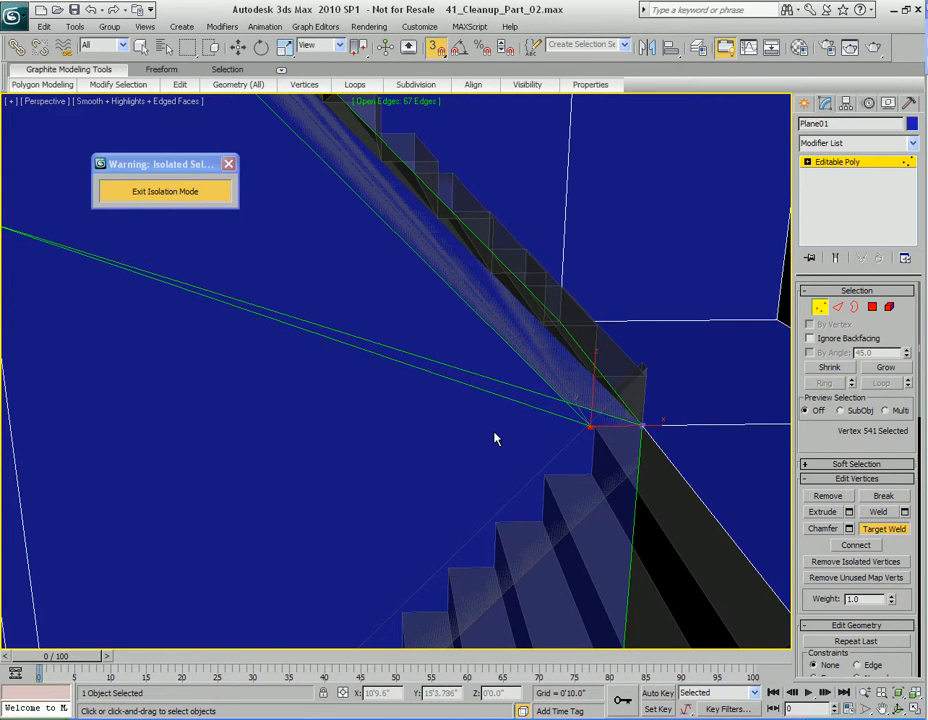
middle_click_drag(498, 433, 456, 402, "alt")
right_click(456, 402)
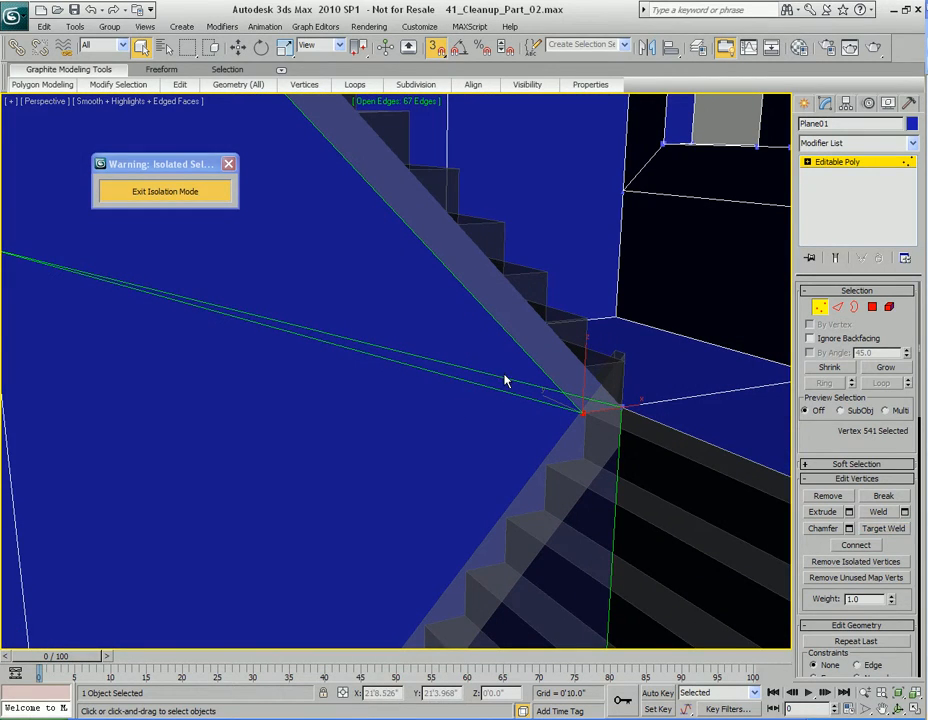
Select the upper of the two nearly overlapping open edges meeting at the foot of the upper staircase.
key("2")
left_click(493, 380)
Try to move the selected open edge out of place and undo the move.
key("w")
middle_click_drag(458, 391, 426, 399)
left_click_drag(387, 356, 402, 406)
right_click(397, 380)
key("ctrl+z")
middle_click_drag(428, 432, 411, 381)
key("q")
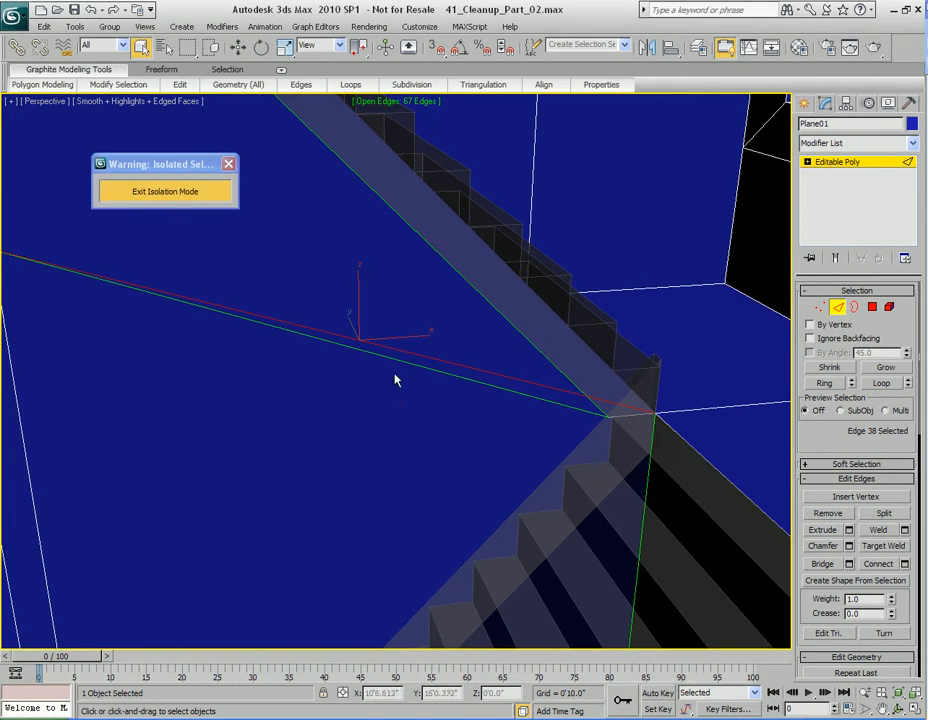
Insert one vertex on the remaining long open edge and target-weld it to the same stair-foot corner to close the gap.
key("1")
key("2")
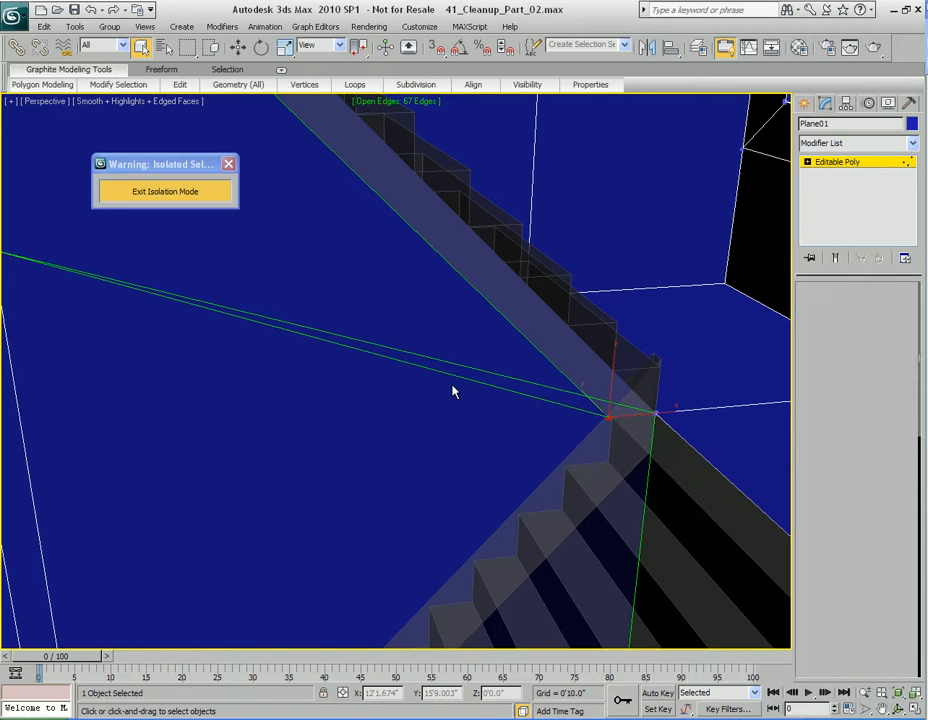
mouse_move(301, 84)
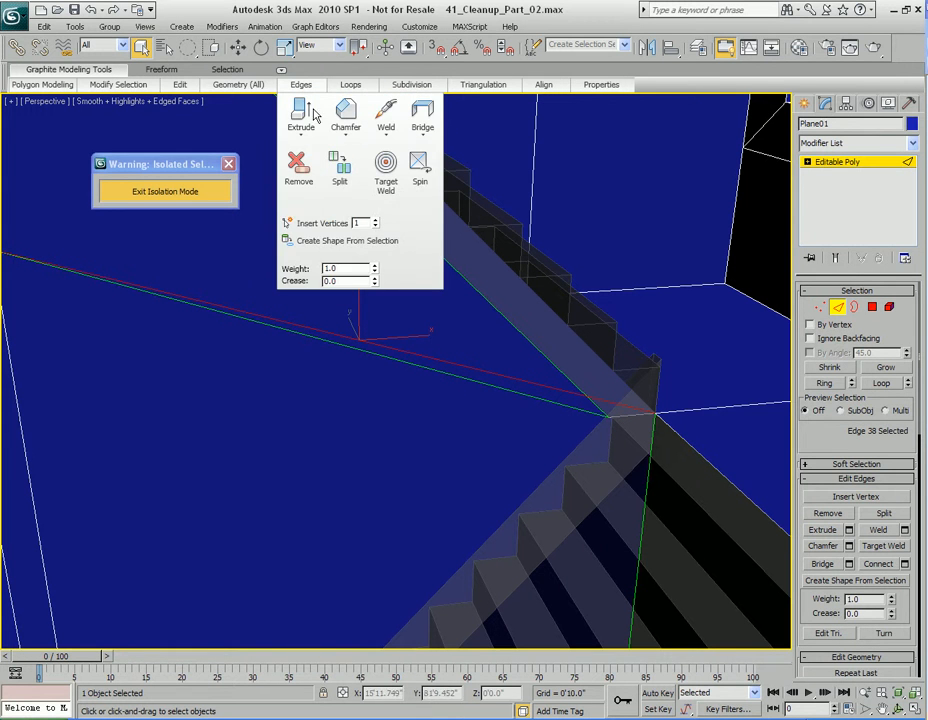
left_click(333, 223)
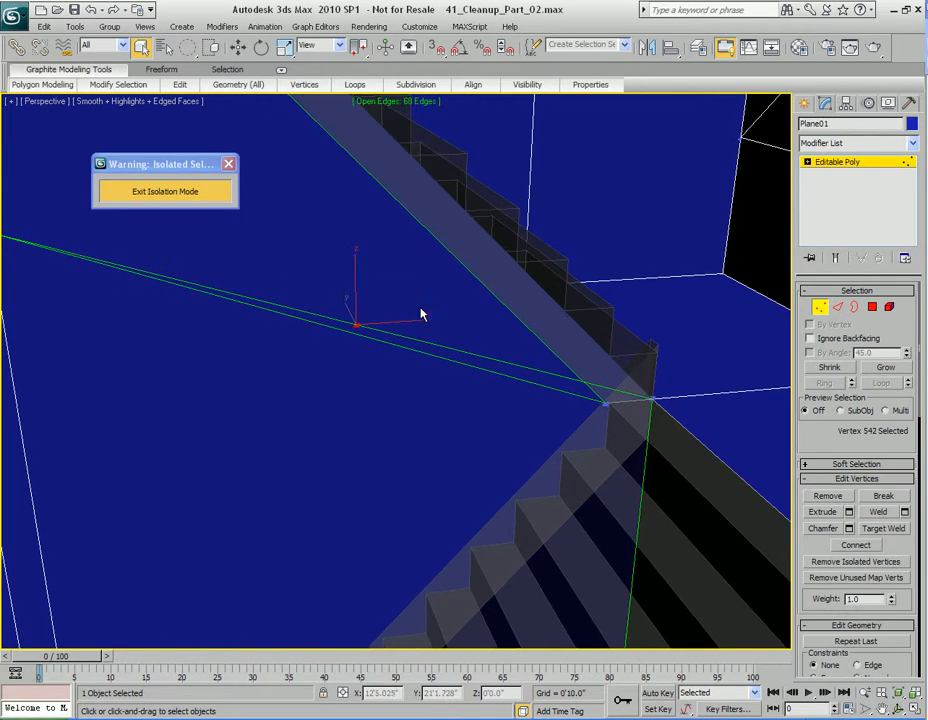
right_click(372, 312)
left_click(393, 402)
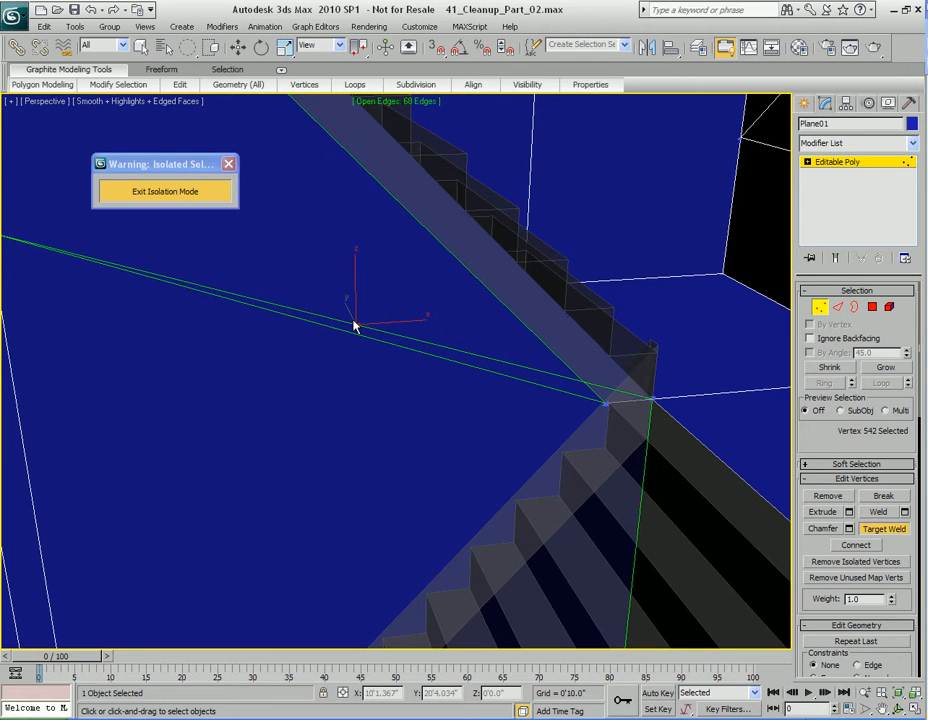
left_click(604, 403)
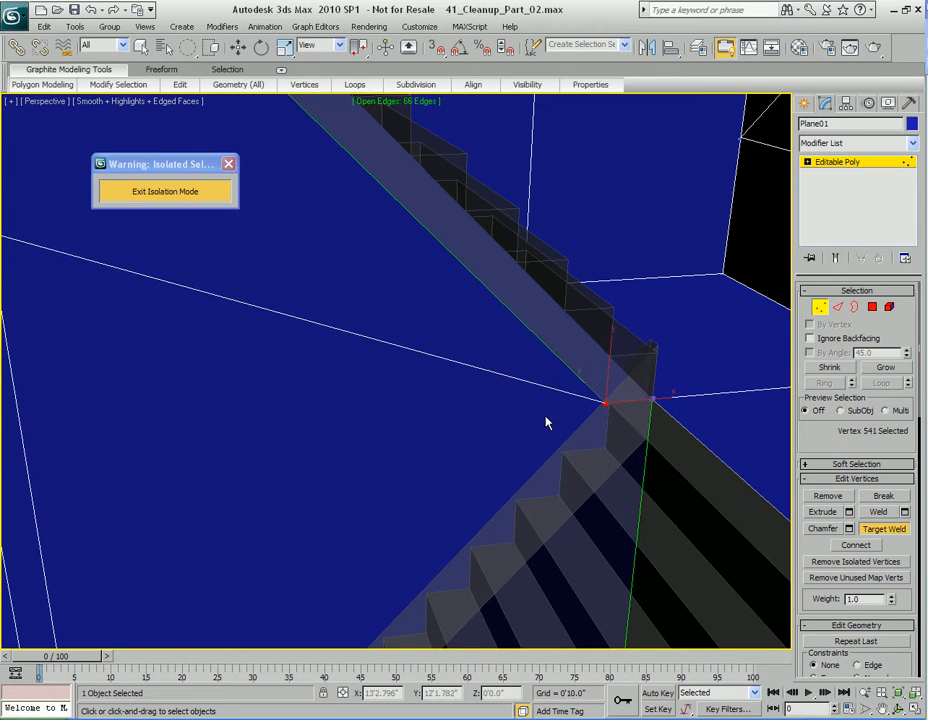
middle_click_drag(503, 376, 498, 400)
right_click(491, 367)
Leave the wall mesh's vertex editing, select the upper staircase and enable its stringers.
middle_click_drag(414, 387, 449, 335)
key("1")
left_click(487, 304)
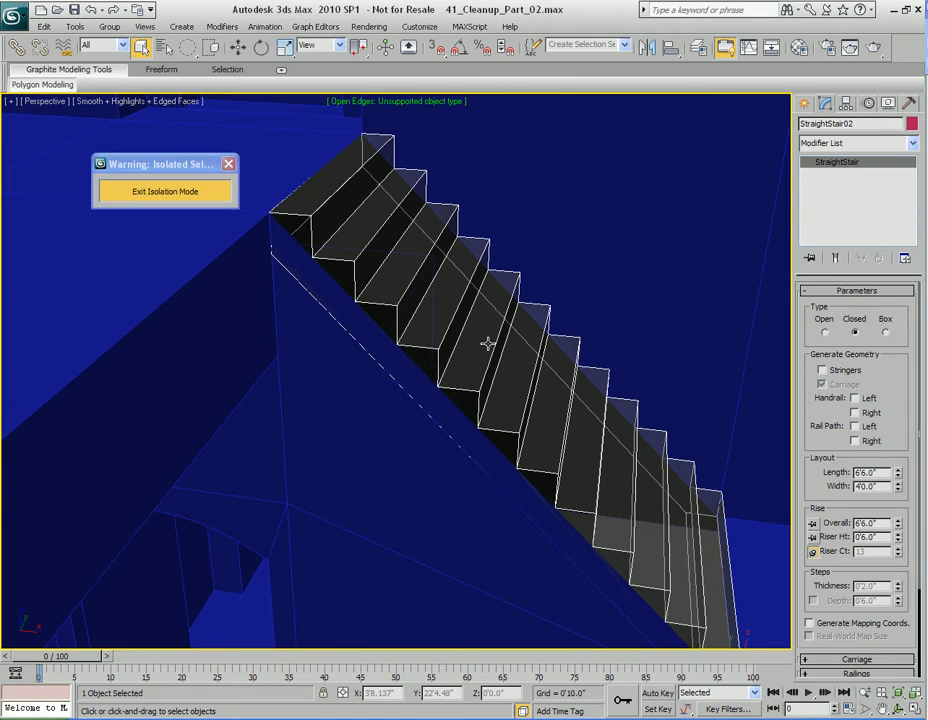
middle_click_drag(463, 312, 470, 320, "alt")
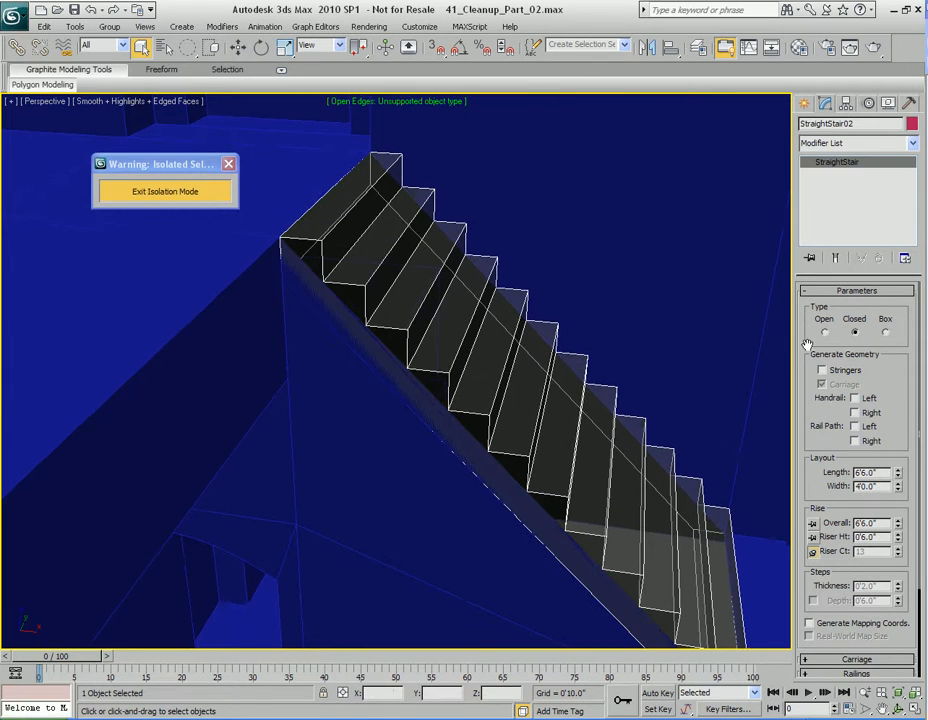
left_click(822, 370)
middle_click_drag(580, 394, 585, 353, "alt")
middle_click_drag(566, 299, 590, 340, "alt")
middle_click_drag(398, 220, 476, 264)
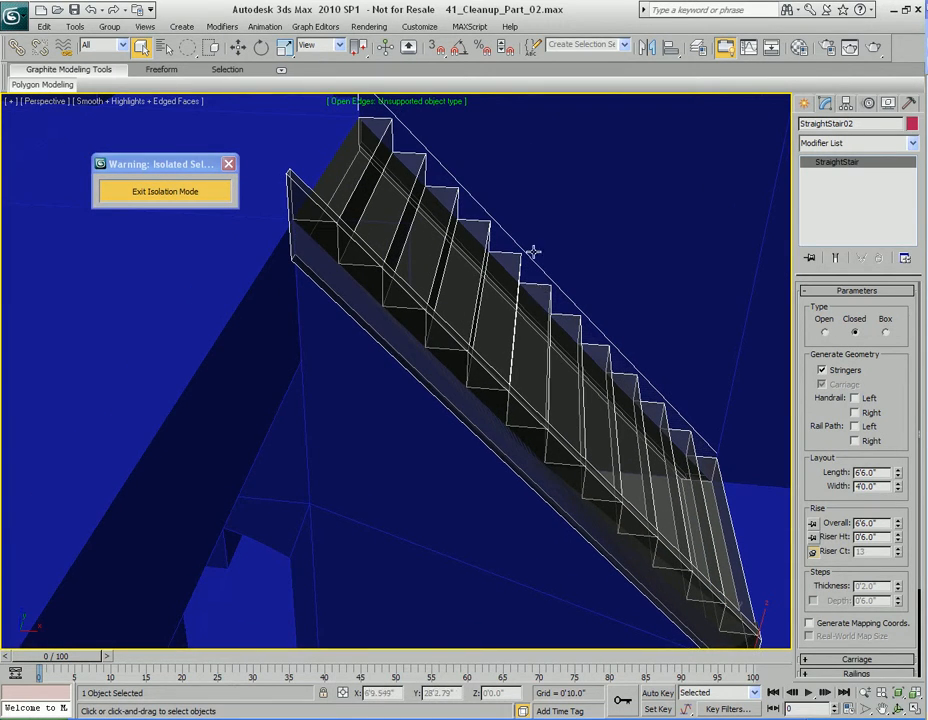
Add an Edit Poly modifier to the upper staircase.
left_click(222, 26)
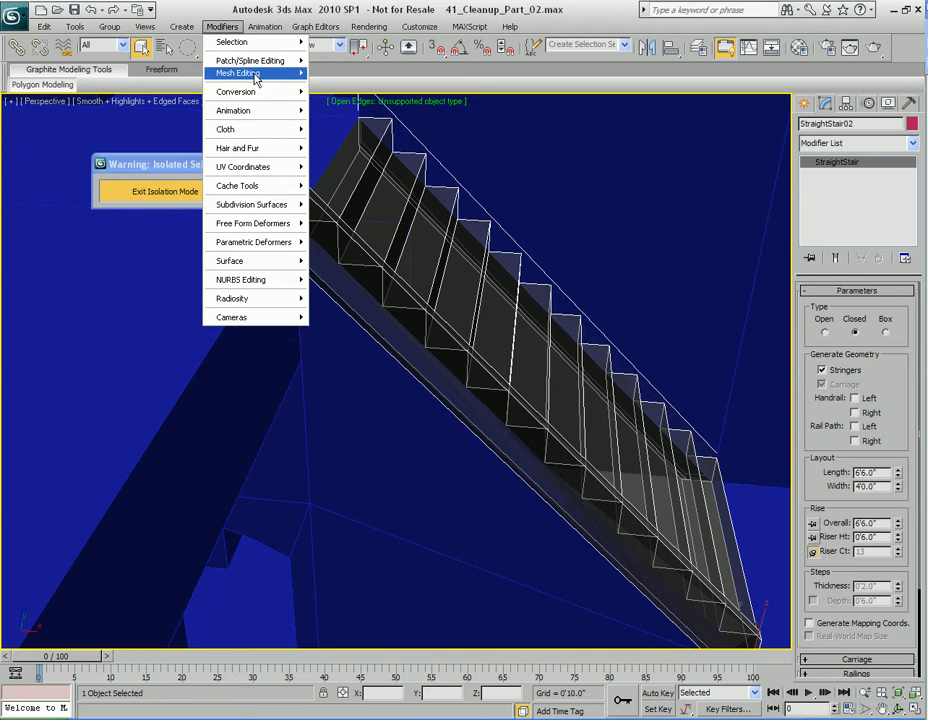
mouse_move(255, 73)
left_click(334, 122)
middle_click_drag(558, 242, 543, 269)
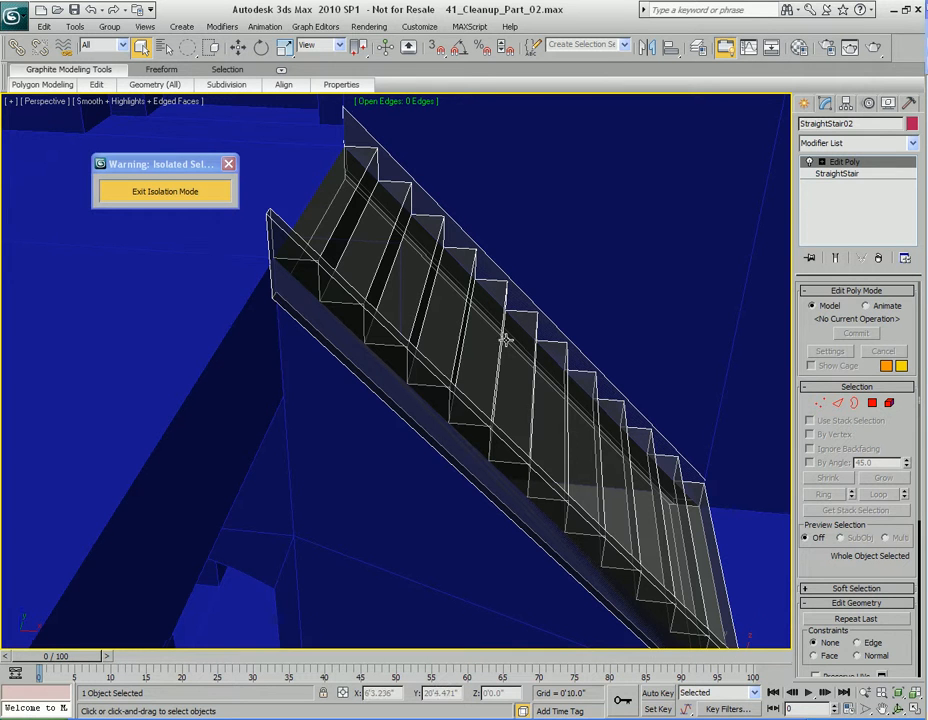
middle_click_drag(509, 333, 642, 333, "alt")
Delete the stringer element on the wall side of the upper staircase and leave element editing.
left_click(887, 405)
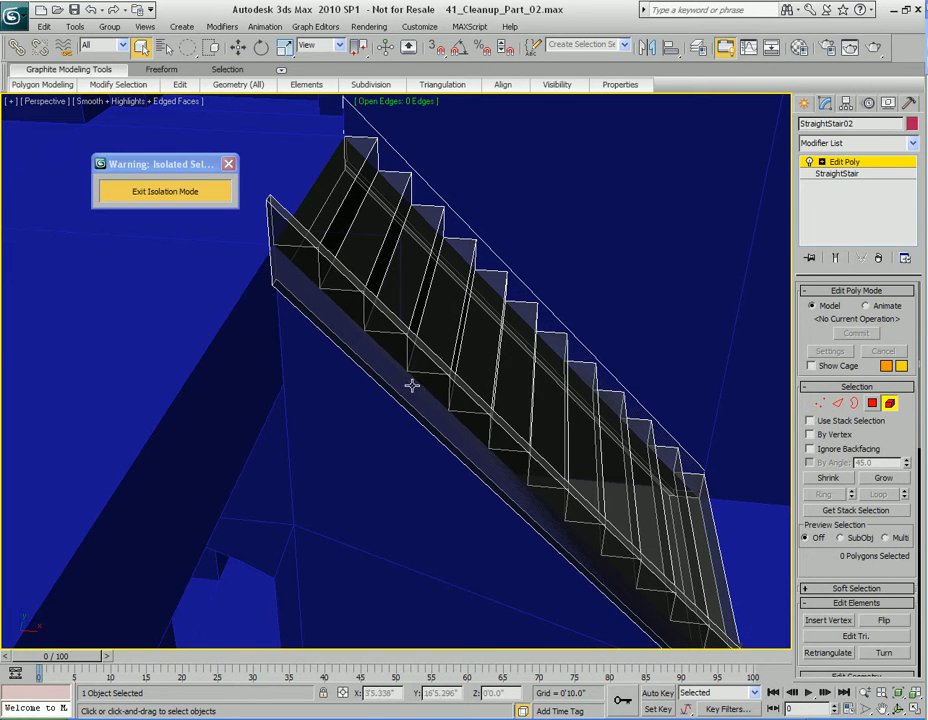
middle_click_drag(472, 241, 436, 352, "alt")
scroll(391, 334, "up", 2)
left_click(474, 306)
middle_click_drag(478, 276, 486, 308, "alt")
key("Delete")
key("5")
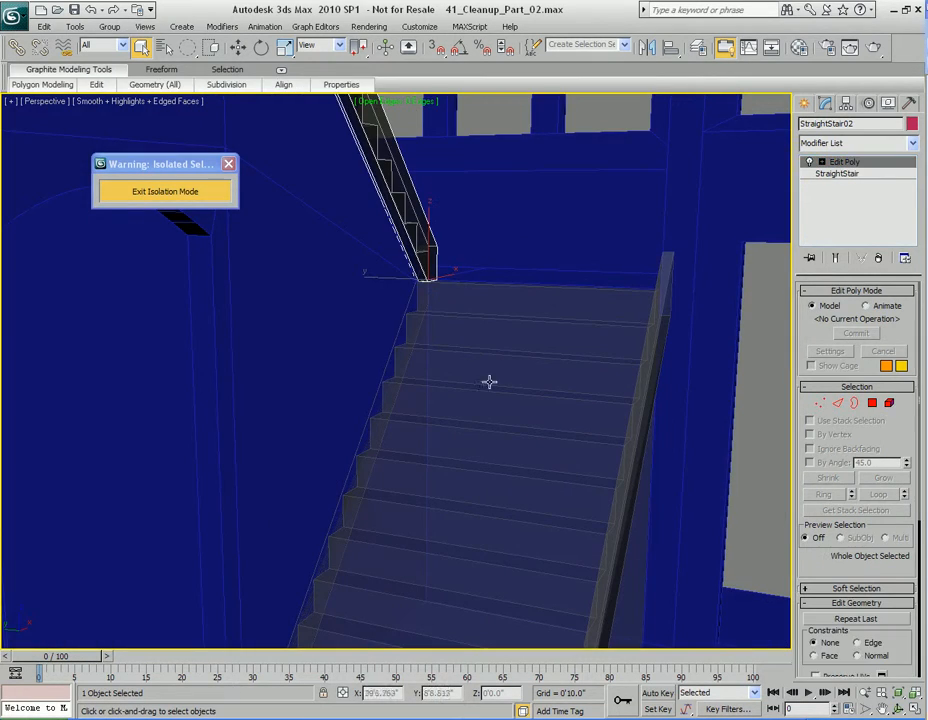
Select the lower staircase and add an Edit Poly modifier to it.
left_click(492, 386)
middle_click_drag(492, 386, 466, 315, "alt")
left_click(222, 27)
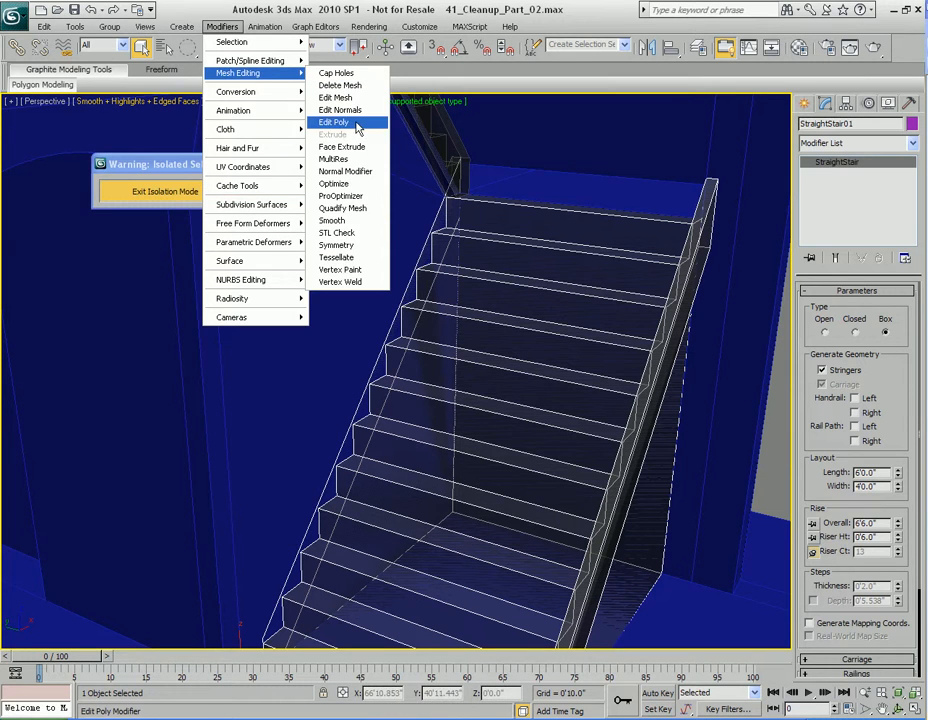
left_click(335, 122)
Delete the lower staircase's hidden stepped side polygon and its back polygon against the walls.
middle_click_drag(503, 274, 461, 325, "alt")
key("5")
left_click(404, 265)
scroll(433, 362, "up", 10)
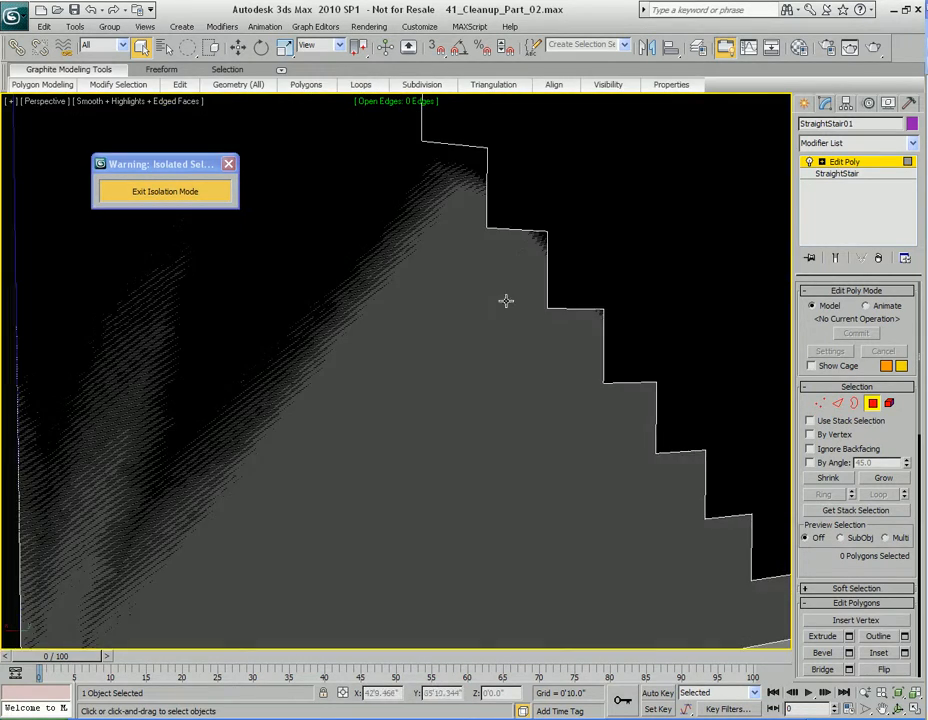
left_click(386, 303)
middle_click_drag(277, 352, 516, 278)
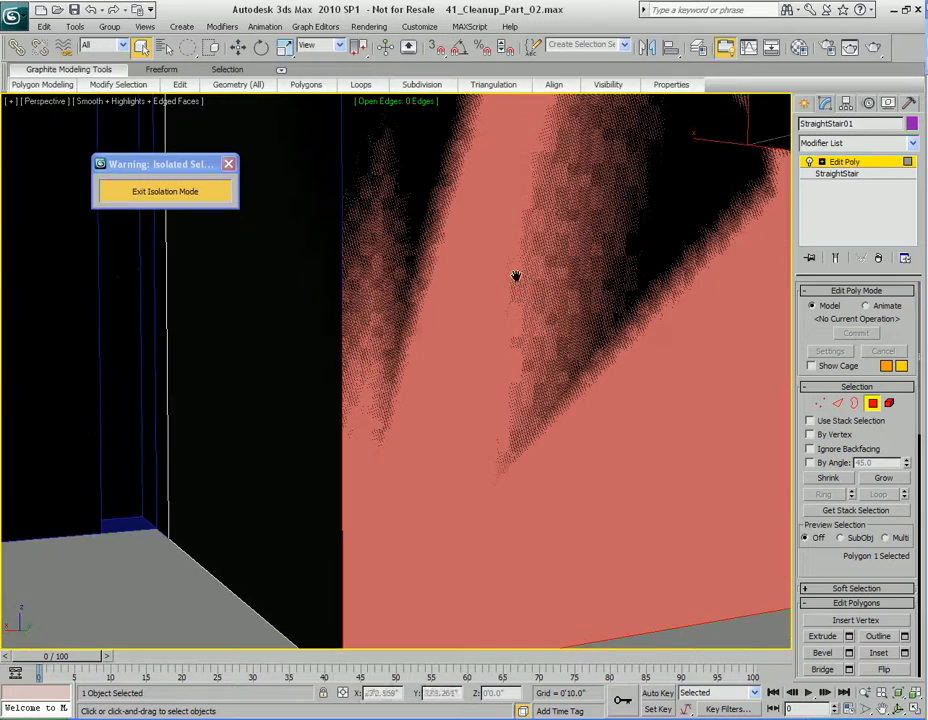
left_click(303, 247, "ctrl")
scroll(389, 259, "down", 6)
middle_click_drag(389, 259, 423, 299)
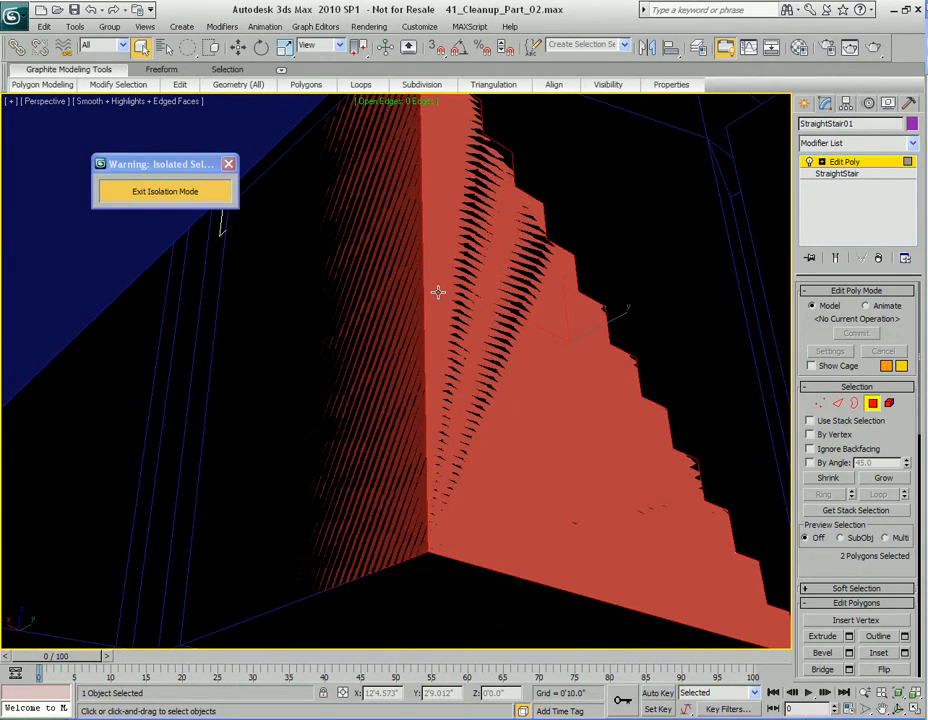
key("Delete")
Enable Ignore Backfacing and test selecting the lower staircase's bottom polygon from below and above.
middle_click_drag(453, 372, 455, 487, "alt")
left_click(455, 487)
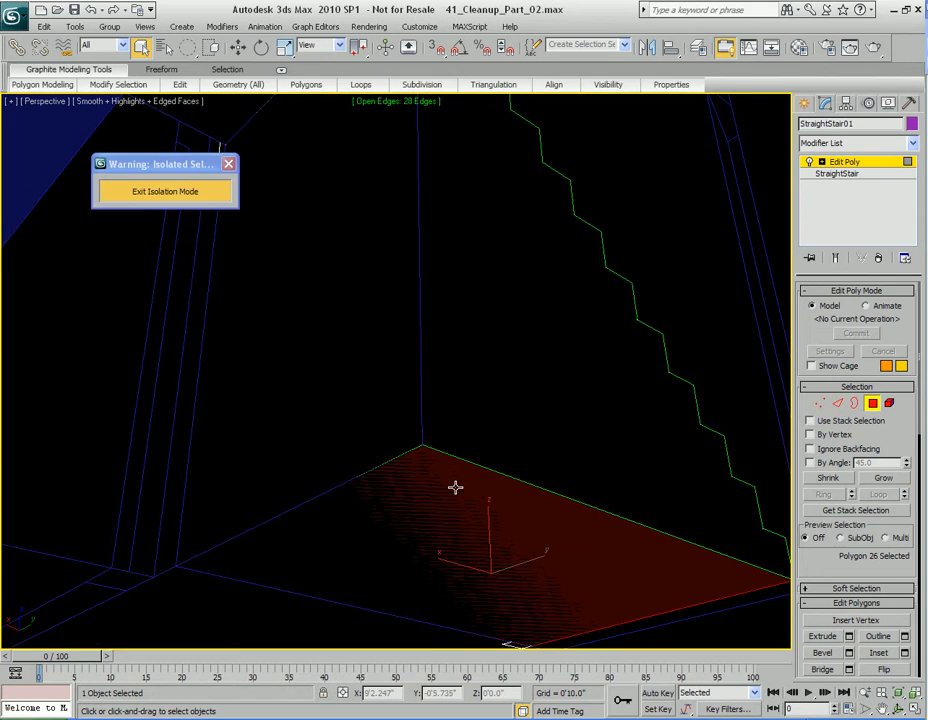
middle_click_drag(524, 347, 350, 385, "alt")
scroll(309, 445, "down", 3)
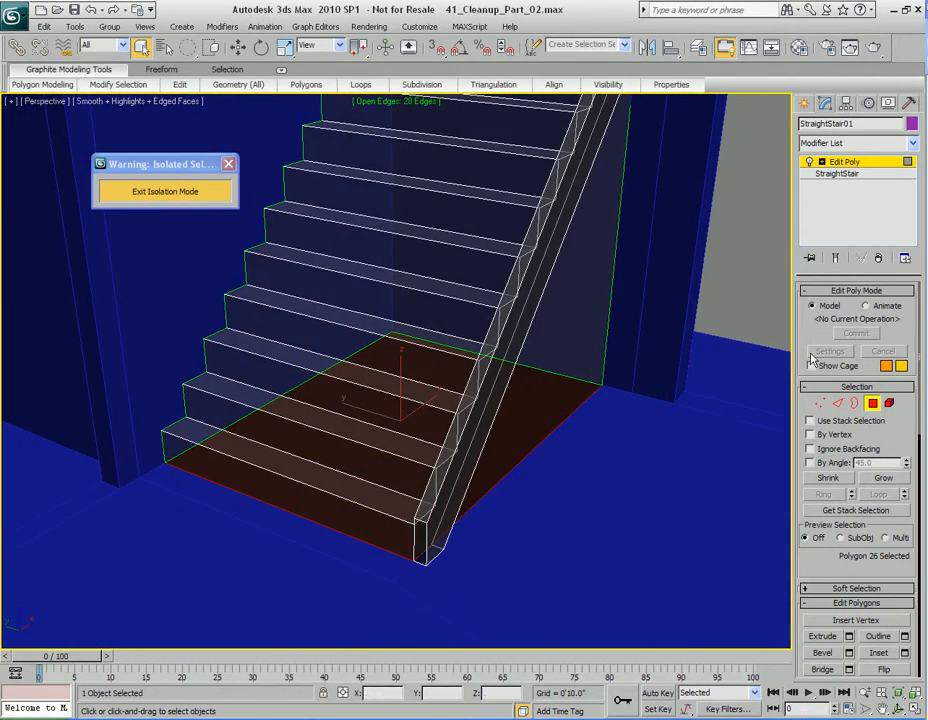
left_click(838, 450)
middle_click_drag(411, 424, 678, 336, "alt")
left_click(600, 416)
middle_click_drag(510, 401, 534, 383)
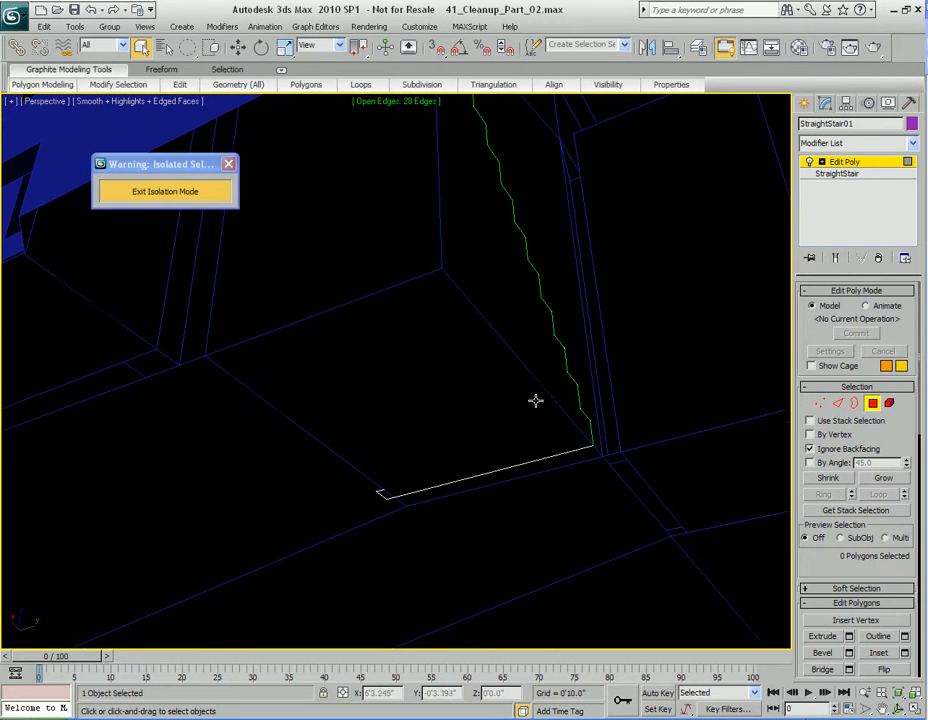
mouse_move(452, 357)
middle_mouse_down("alt")
mouse_move(578, 360)
mouse_move(375, 431)
mouse_move(485, 364)
mouse_move(521, 391)
mouse_move(521, 352)
middle_mouse_up("alt")
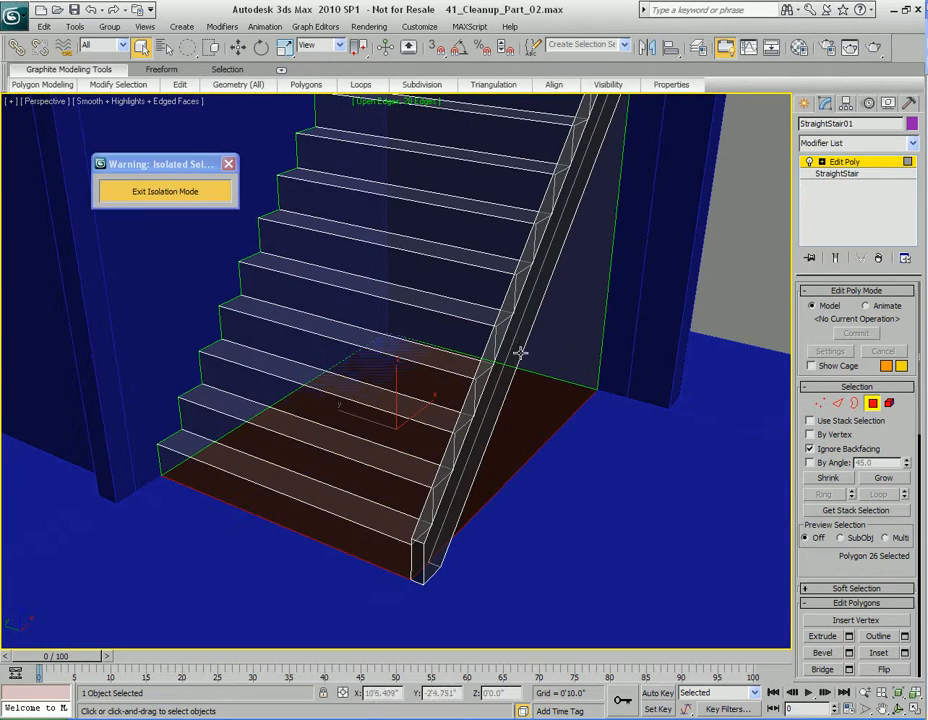
left_click(587, 354)
Finish editing the lower staircase and select the upper staircase for polygon editing from its underside.
scroll(594, 313, "down", 3)
mouse_move(588, 352)
middle_mouse_down()
mouse_move(607, 375)
mouse_move(600, 348)
middle_mouse_up()
scroll(586, 390, "up", 8)
middle_click_drag(608, 398, 561, 393, "alt")
middle_click_drag(440, 313, 464, 366, "alt")
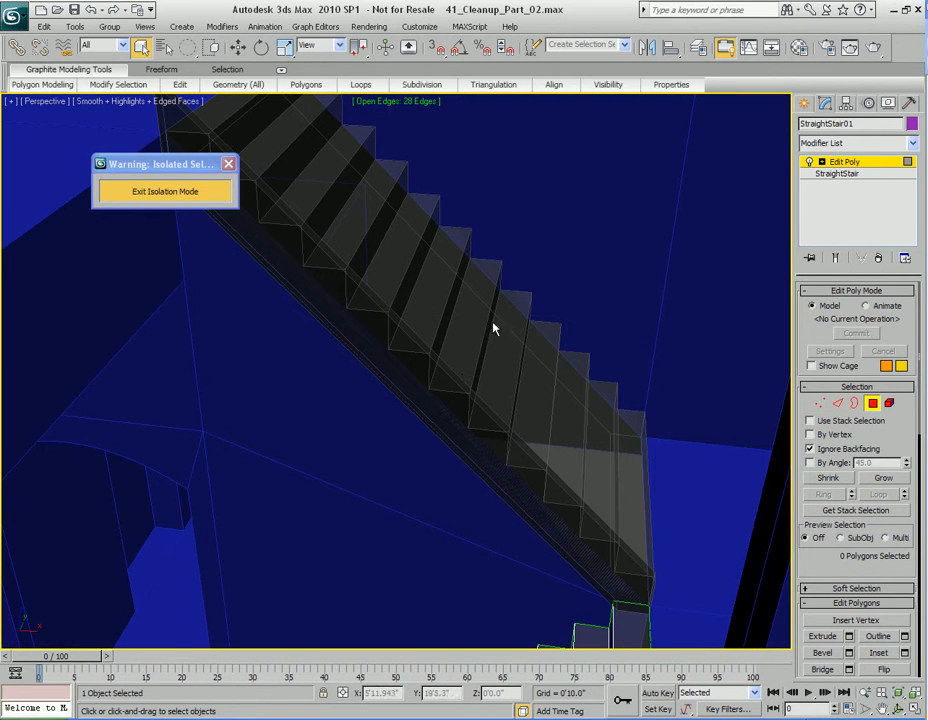
middle_click_drag(481, 322, 502, 362, "alt")
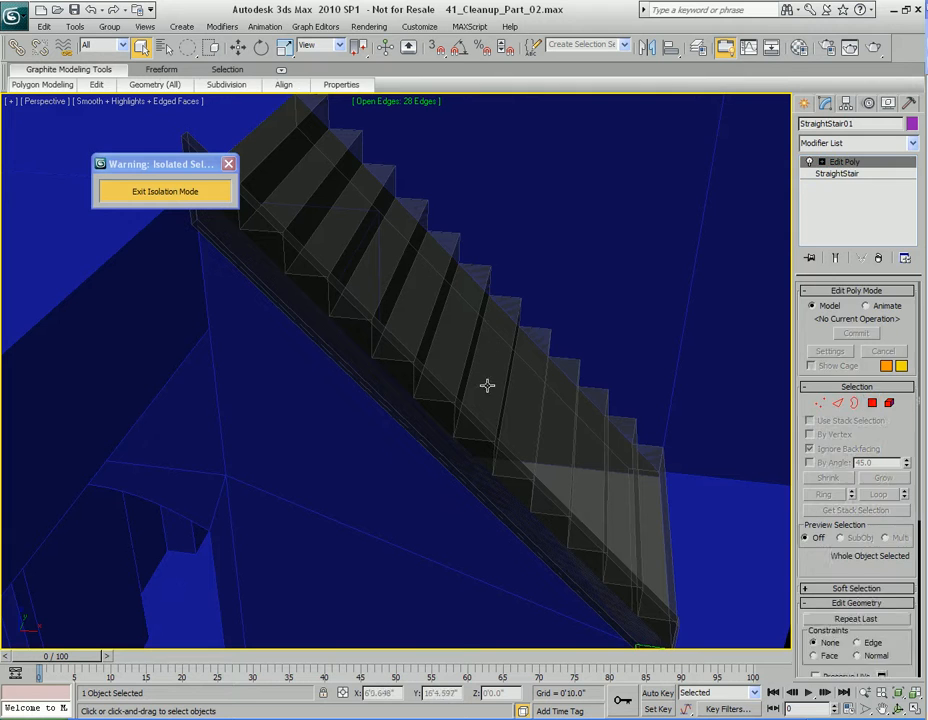
left_click(492, 372)
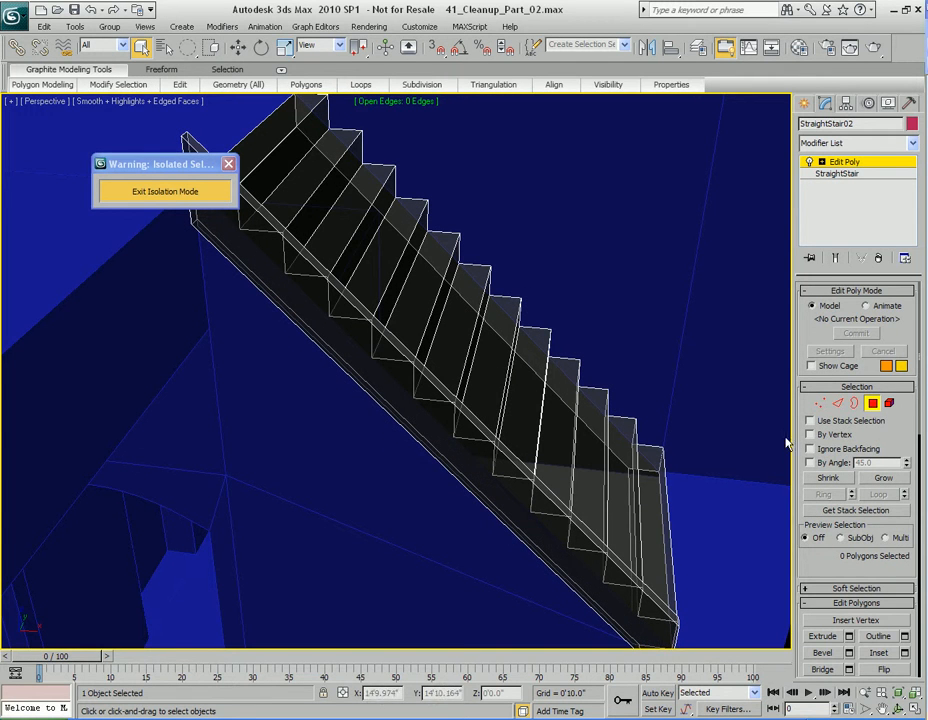
With Ignore Backfacing enabled, delete the upper staircase's sloped underside polygon and its stepped wall-side polygon.
middle_click_drag(650, 420, 507, 365, "alt")
left_click(491, 270)
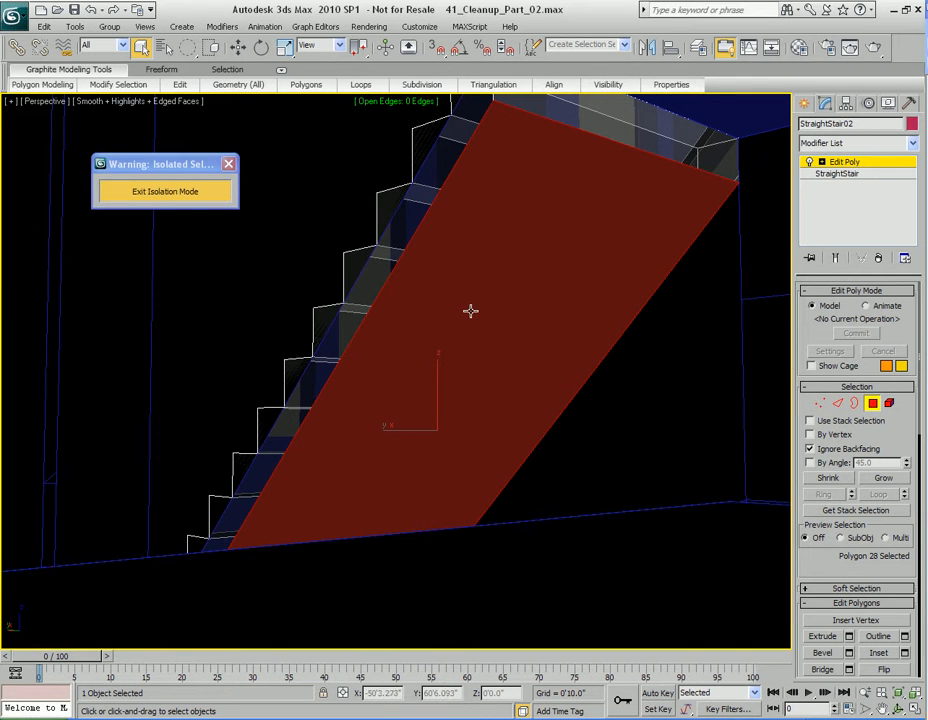
left_click(420, 210)
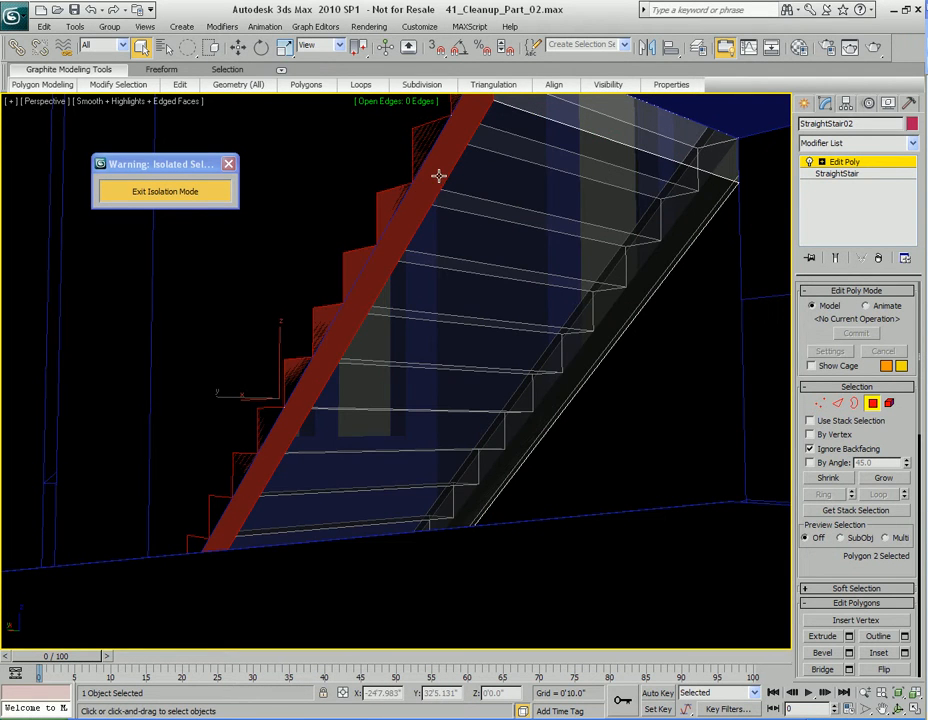
left_click(531, 248, "ctrl")
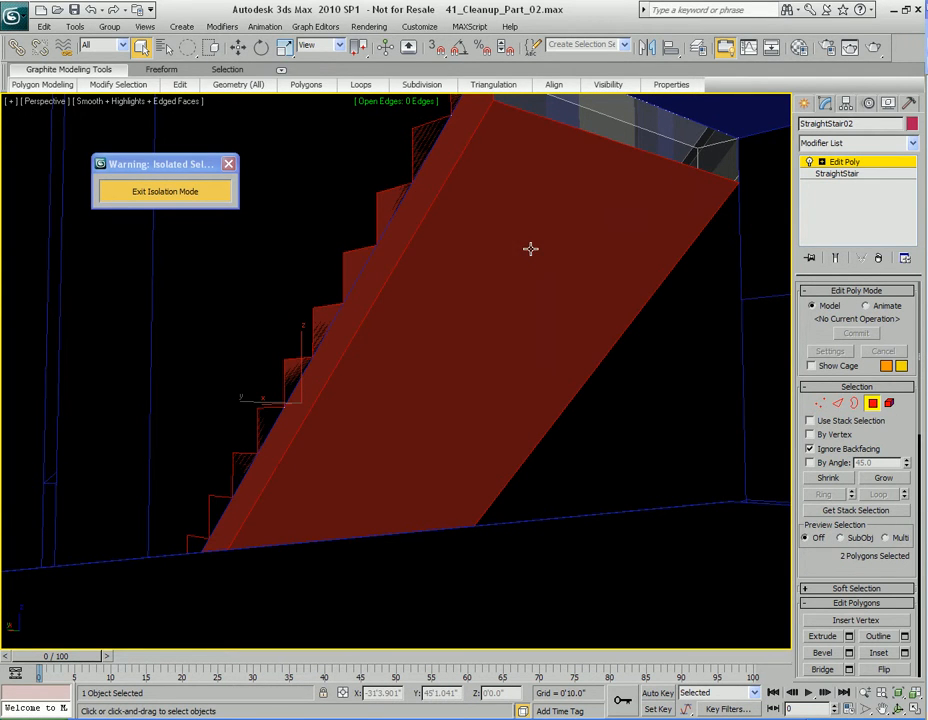
key("Delete")
Delete the upper staircase's vertical back polygon at its top end.
middle_click_drag(659, 261, 531, 307, "alt")
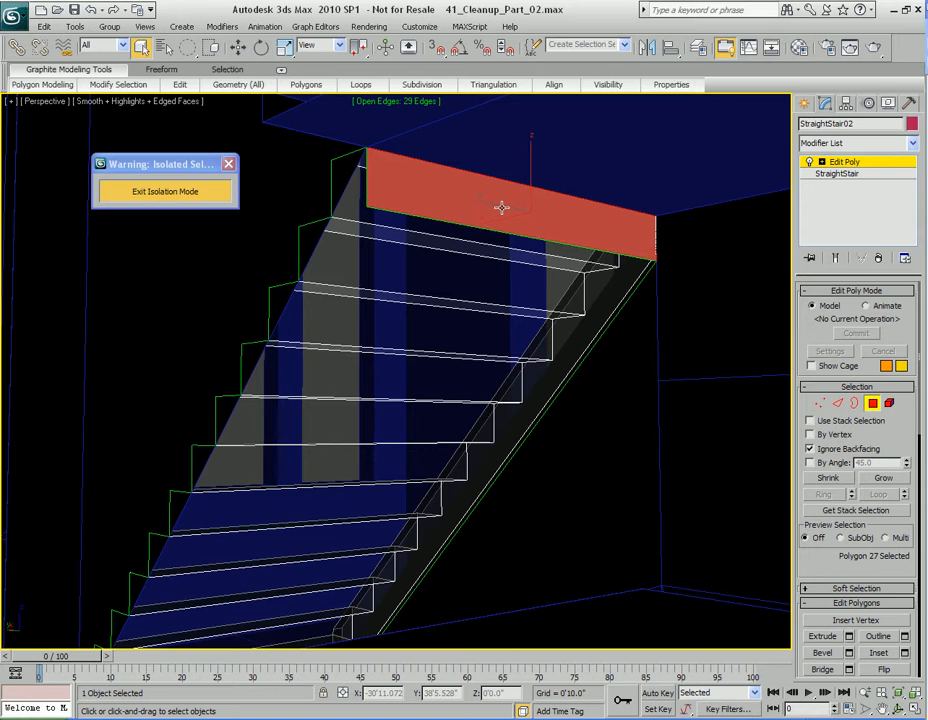
middle_click_drag(491, 339, 510, 351, "alt")
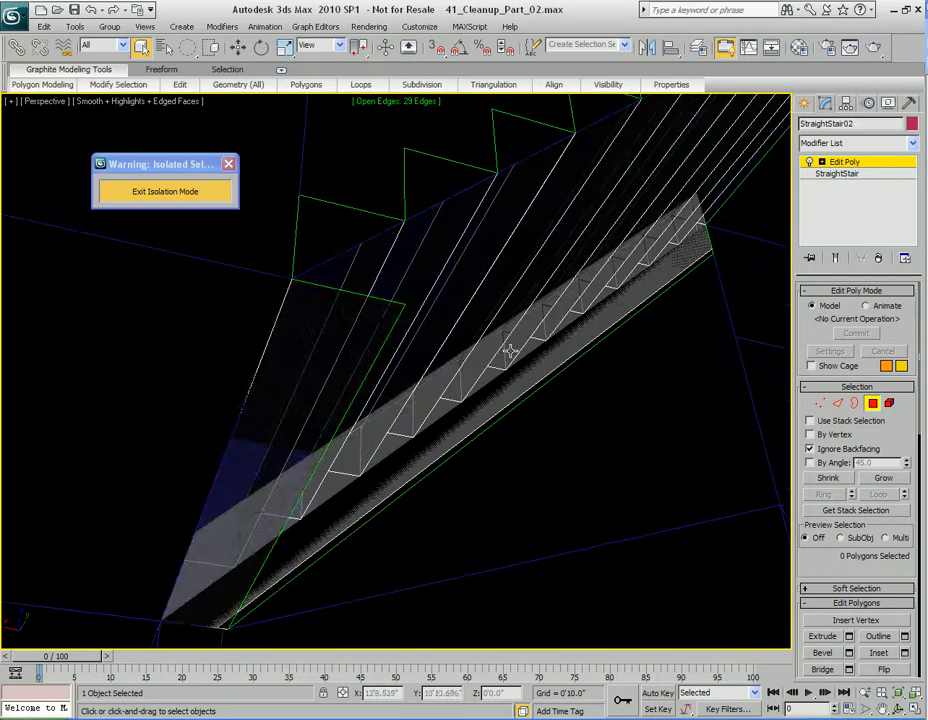
left_click(293, 363)
key("Delete")
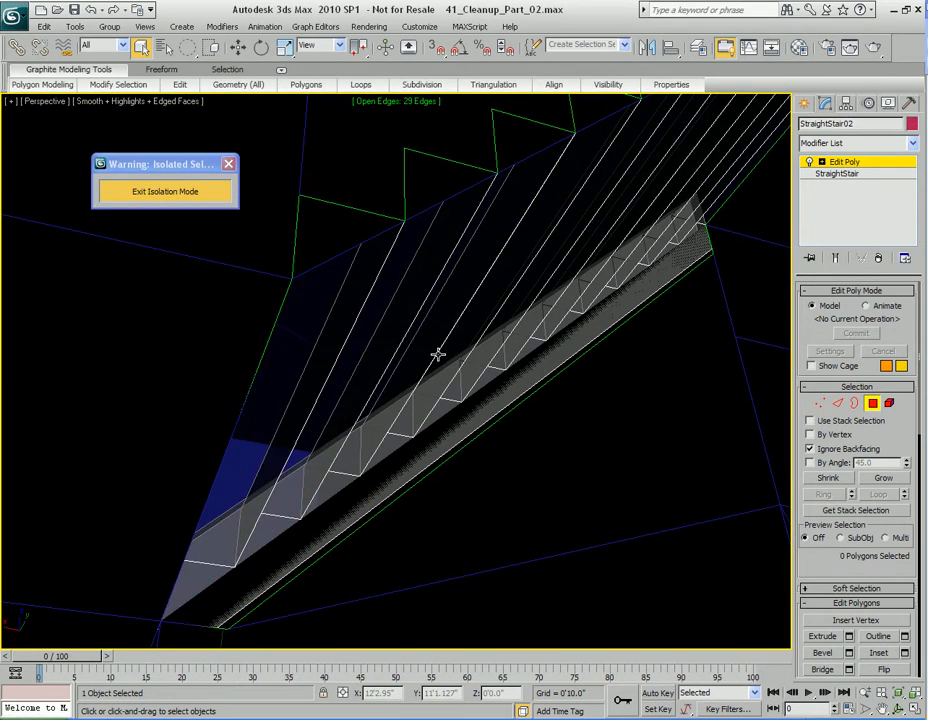
Delete the upper staircase's other stepped side polygon, the one hidden against the remaining stringer.
mouse_move(424, 348)
middle_mouse_down("alt")
mouse_move(518, 383)
mouse_move(598, 391)
mouse_move(551, 424)
mouse_move(460, 373)
mouse_move(400, 369)
mouse_move(379, 356)
mouse_move(423, 356)
mouse_move(468, 331)
mouse_move(381, 338)
mouse_move(379, 327)
mouse_move(360, 342)
mouse_move(437, 318)
mouse_move(431, 310)
mouse_move(431, 325)
mouse_move(510, 358)
mouse_move(436, 332)
mouse_move(467, 353)
mouse_move(449, 352)
mouse_move(470, 338)
mouse_move(453, 322)
mouse_move(412, 319)
mouse_move(425, 327)
mouse_move(477, 297)
mouse_move(468, 304)
mouse_move(485, 310)
middle_mouse_up("alt")
scroll(507, 441, "up", 3)
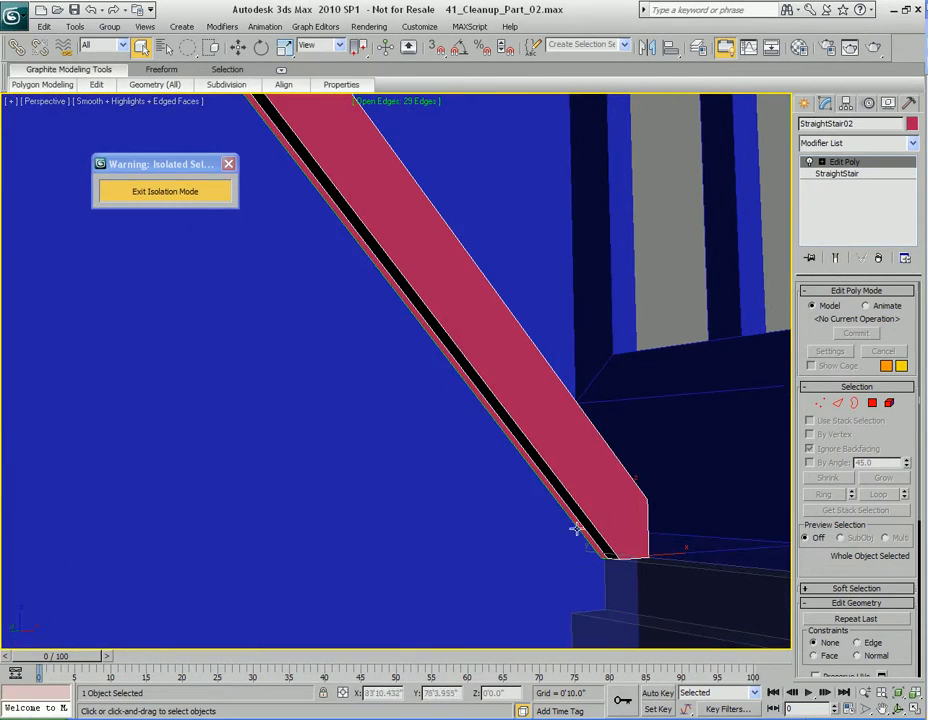
middle_click_drag(516, 410, 428, 376, "alt")
mouse_move(425, 330)
middle_mouse_down("alt")
mouse_move(362, 369)
mouse_move(389, 367)
mouse_move(443, 321)
mouse_move(429, 360)
mouse_move(435, 387)
mouse_move(429, 347)
middle_mouse_up("alt")
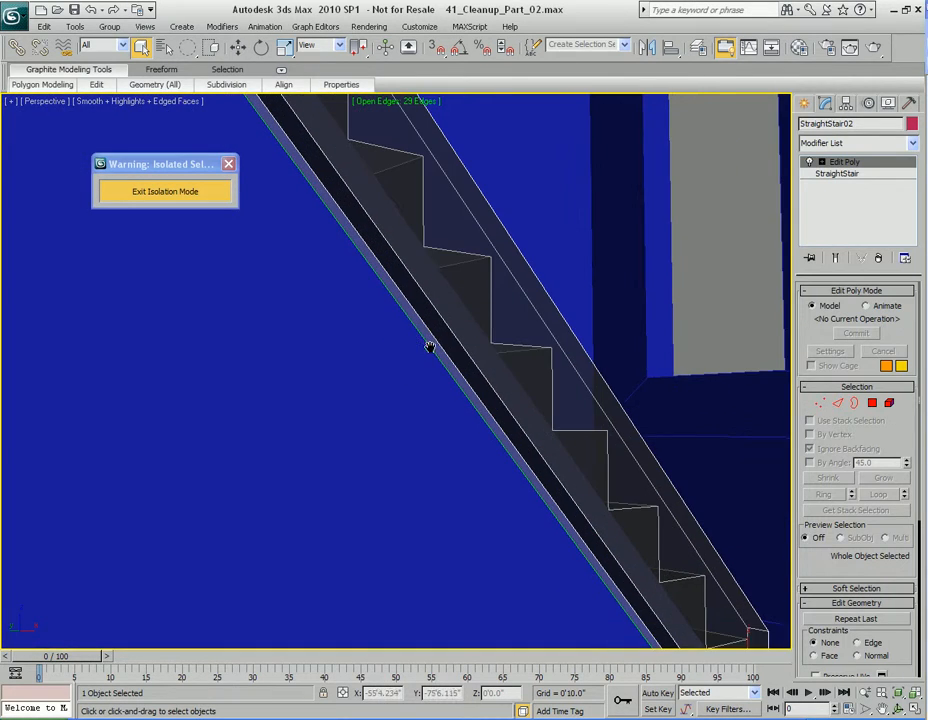
middle_click_drag(365, 360, 435, 325, "alt")
left_click(463, 356)
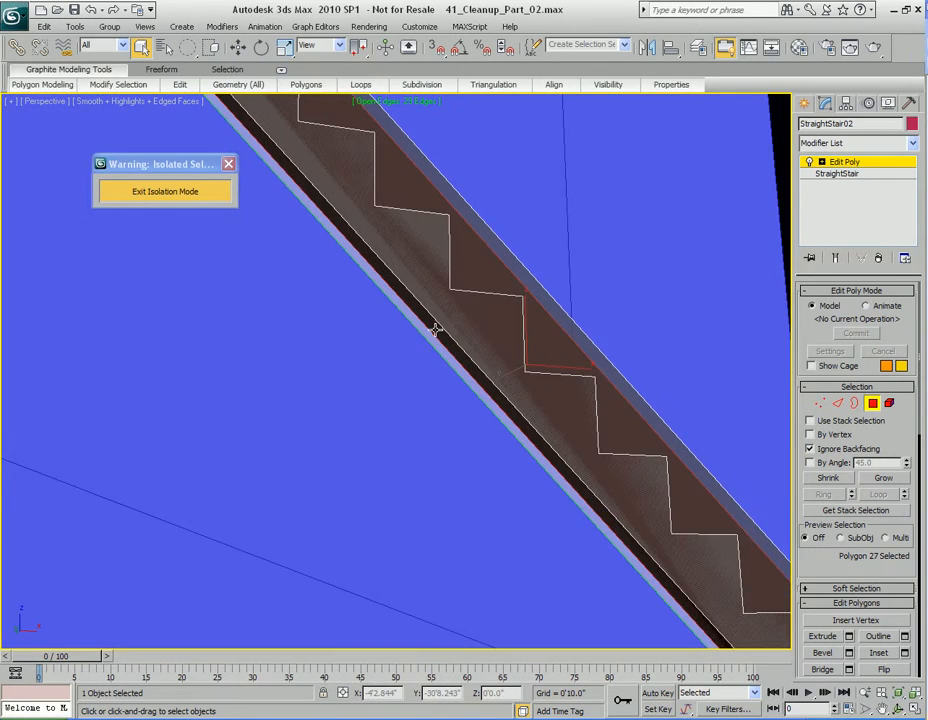
left_click(430, 335)
middle_click_drag(406, 369, 396, 333, "alt")
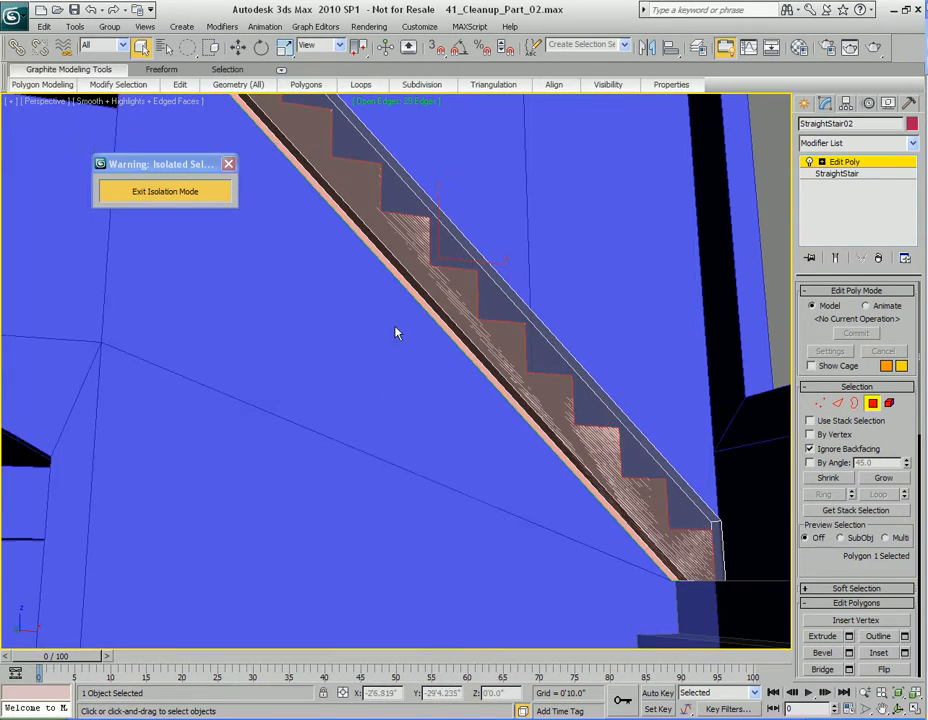
left_click(396, 333)
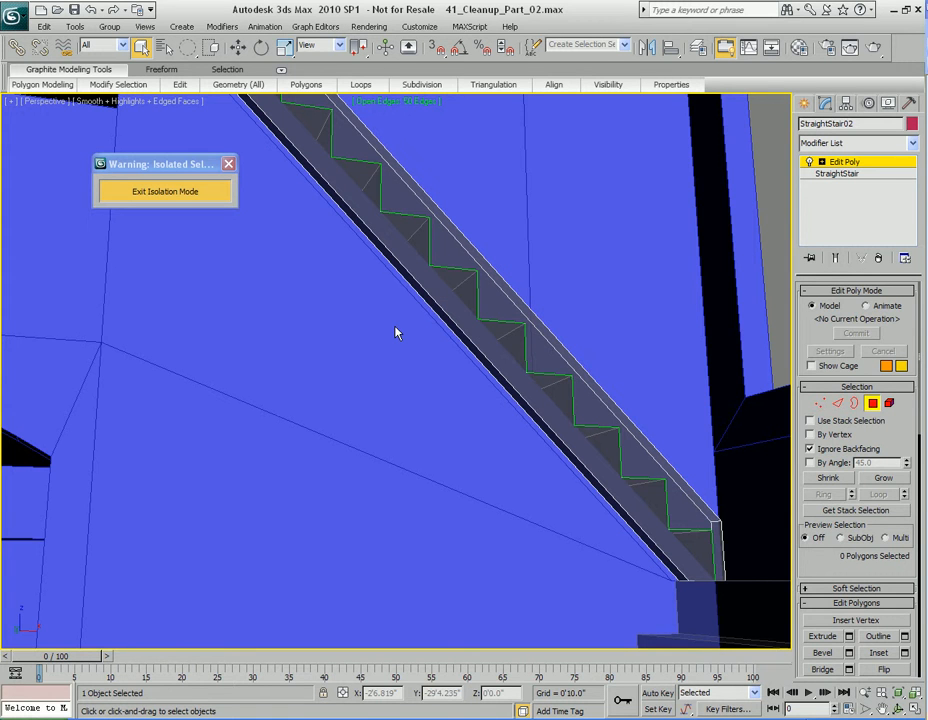
Leave the staircase editing, select the building shell and turn off its see-through display.
middle_click_drag(389, 315, 473, 332, "alt")
middle_click_drag(450, 380, 418, 388, "alt")
middle_click_drag(357, 372, 463, 418, "alt")
middle_click_drag(410, 400, 465, 374, "alt")
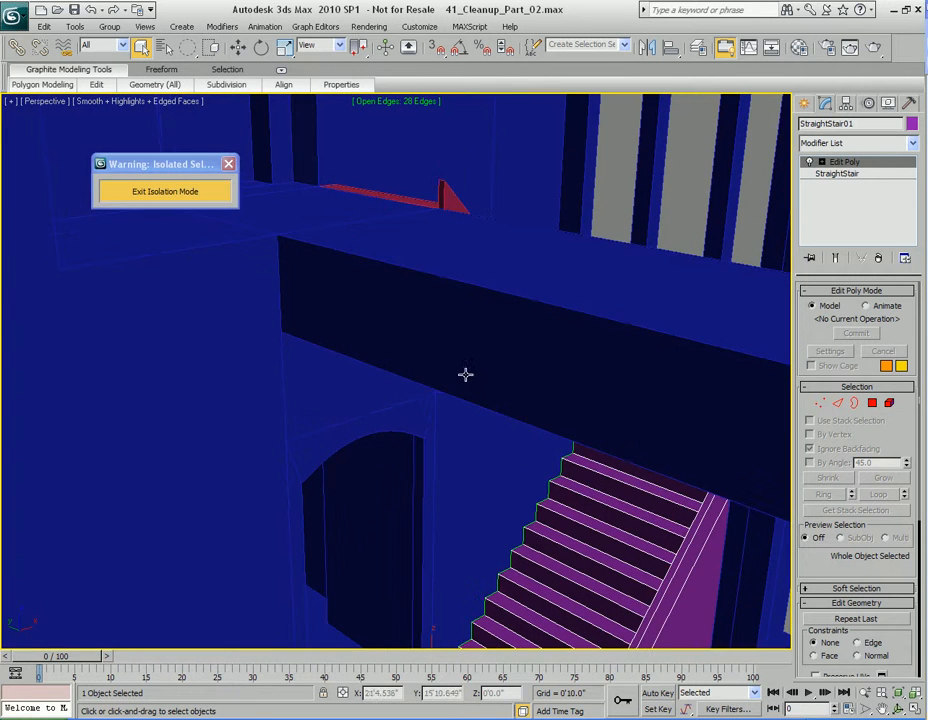
middle_click_drag(433, 326, 442, 370)
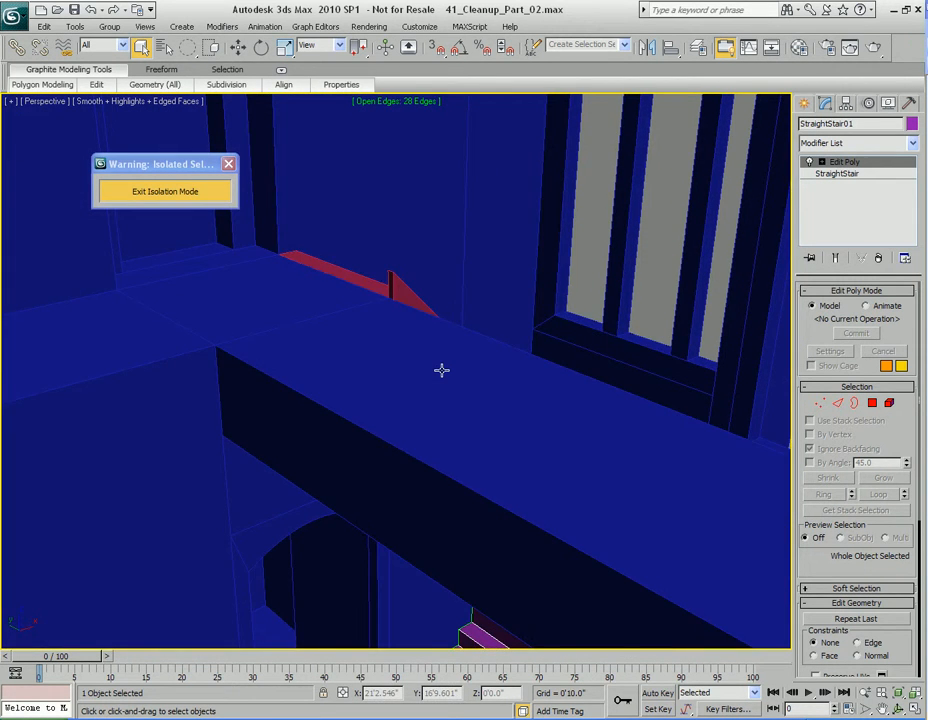
middle_click_drag(440, 440, 427, 321)
left_click(419, 292)
key("alt+x")
Select all vertices of the building shell.
middle_click_drag(402, 575, 259, 369)
middle_click_drag(420, 363, 232, 362, "alt")
scroll(232, 362, "down", 3)
mouse_move(445, 389)
middle_mouse_down()
mouse_move(437, 352)
mouse_move(258, 326)
mouse_move(296, 377)
mouse_move(362, 414)
mouse_move(410, 302)
mouse_move(449, 331)
mouse_move(342, 348)
mouse_move(334, 284)
mouse_move(348, 348)
mouse_move(224, 300)
mouse_move(314, 331)
mouse_move(244, 311)
mouse_move(460, 307)
mouse_move(354, 298)
mouse_move(431, 385)
middle_mouse_up()
scroll(348, 410, "down", 4)
scroll(244, 290, "down", 4)
middle_click_drag(499, 387, 431, 360, "alt")
scroll(435, 369, "up", 5)
key("1")
key("ctrl+a")
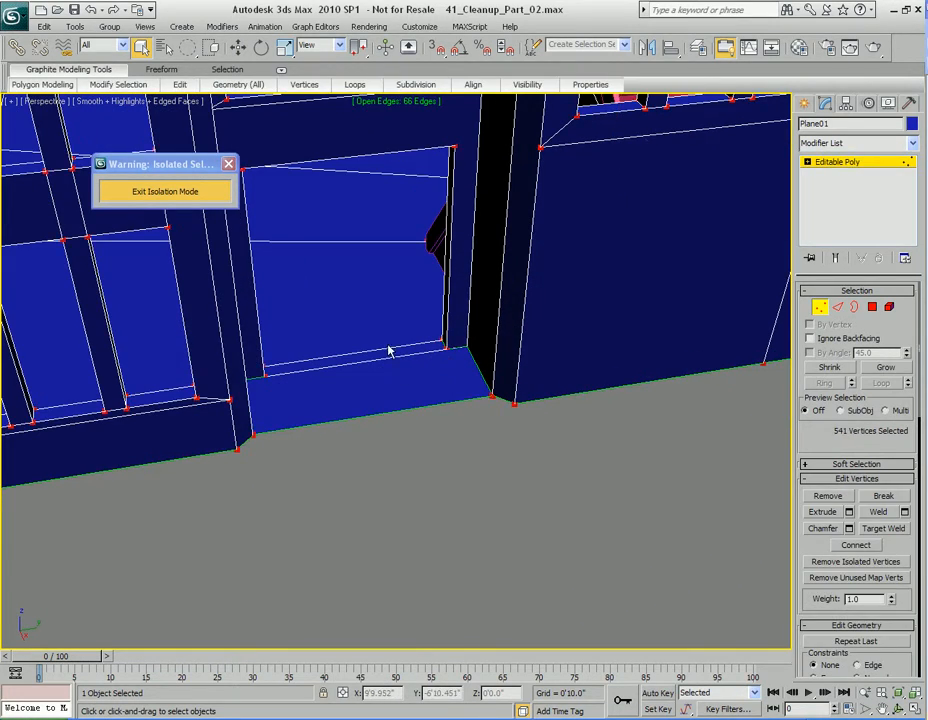
Weld the shell's selected vertices with a weld threshold of 0'0.01".
scroll(388, 351, "down", 5)
middle_click_drag(350, 265, 447, 395, "alt")
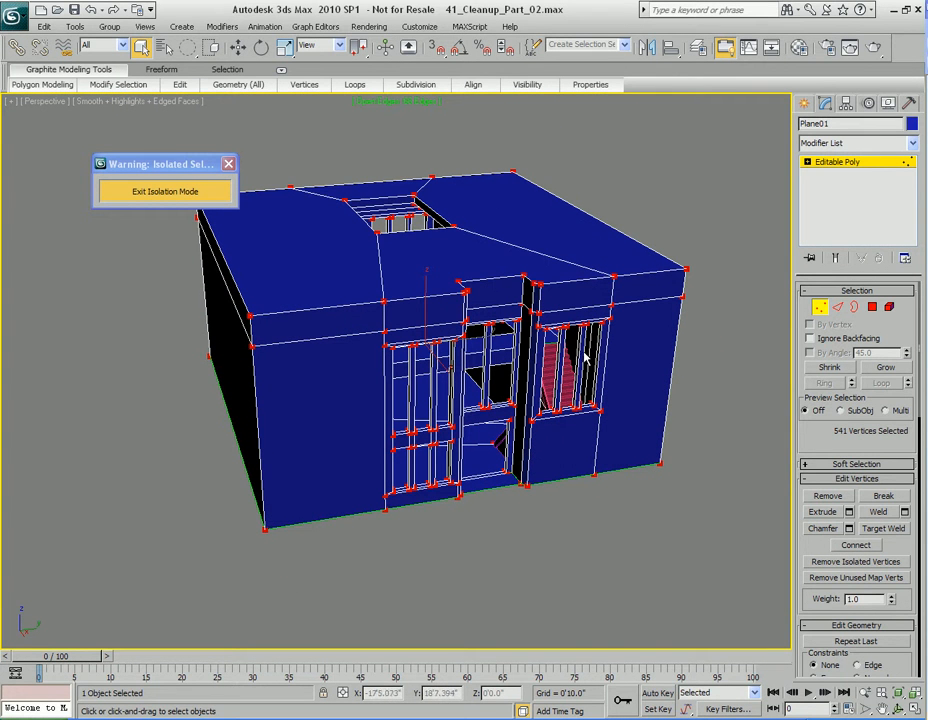
right_click(593, 183)
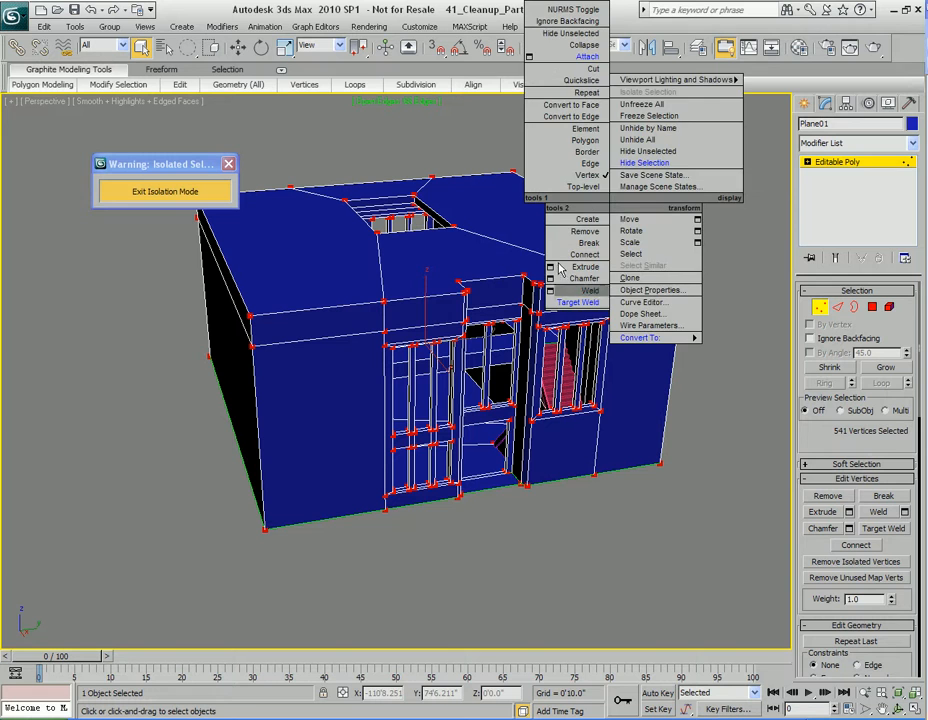
left_click(553, 292)
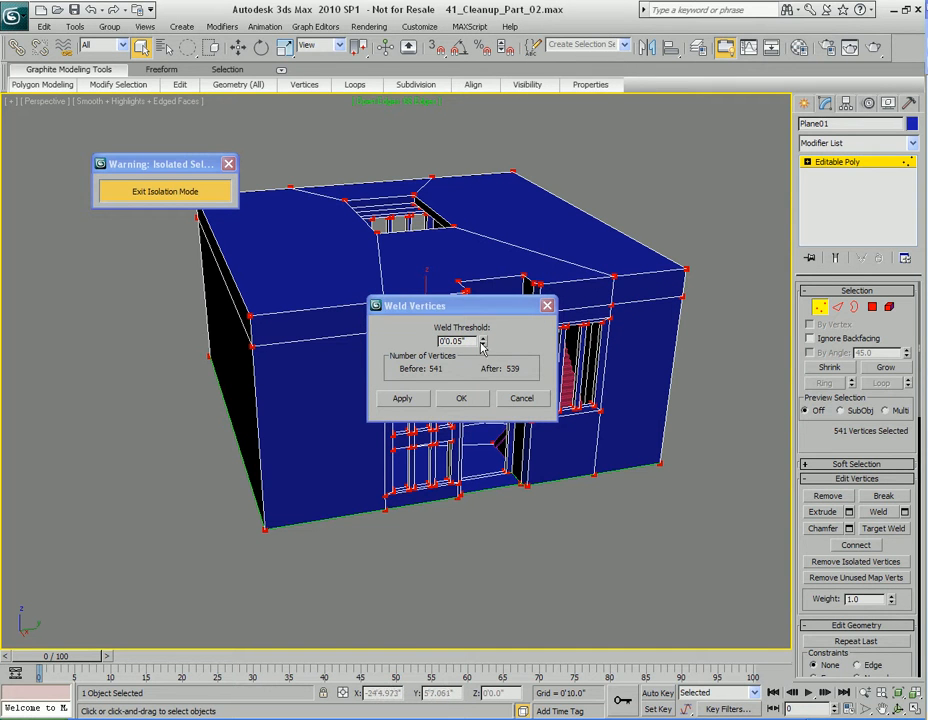
left_click_drag(495, 296, 593, 260)
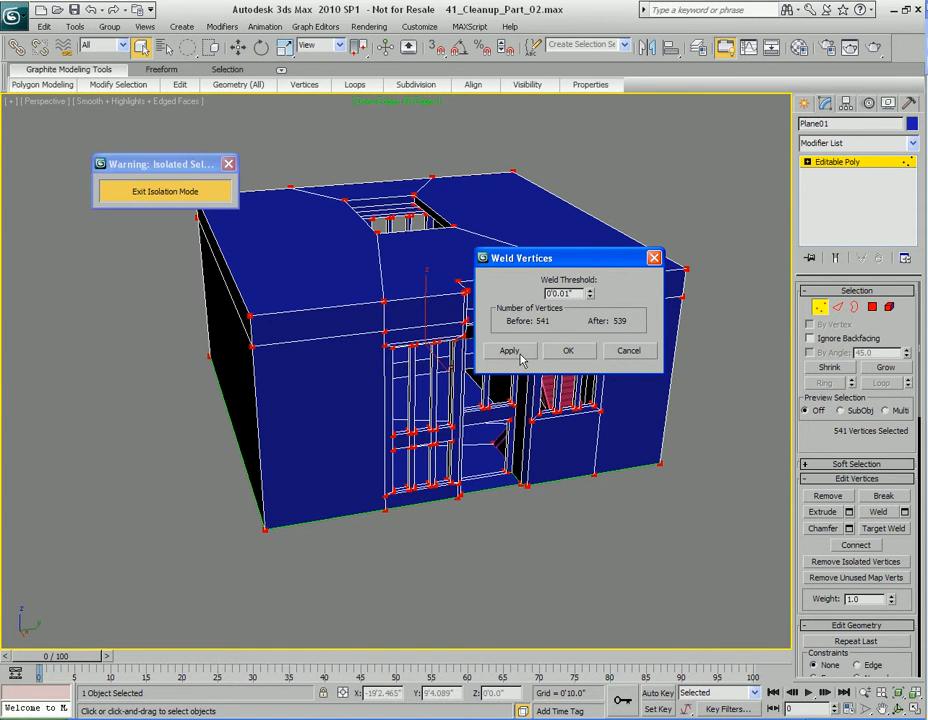
Raise the weld threshold to 0'0.13" and accept the weld for the shell's vertices.
scroll(500, 488, "up", 6)
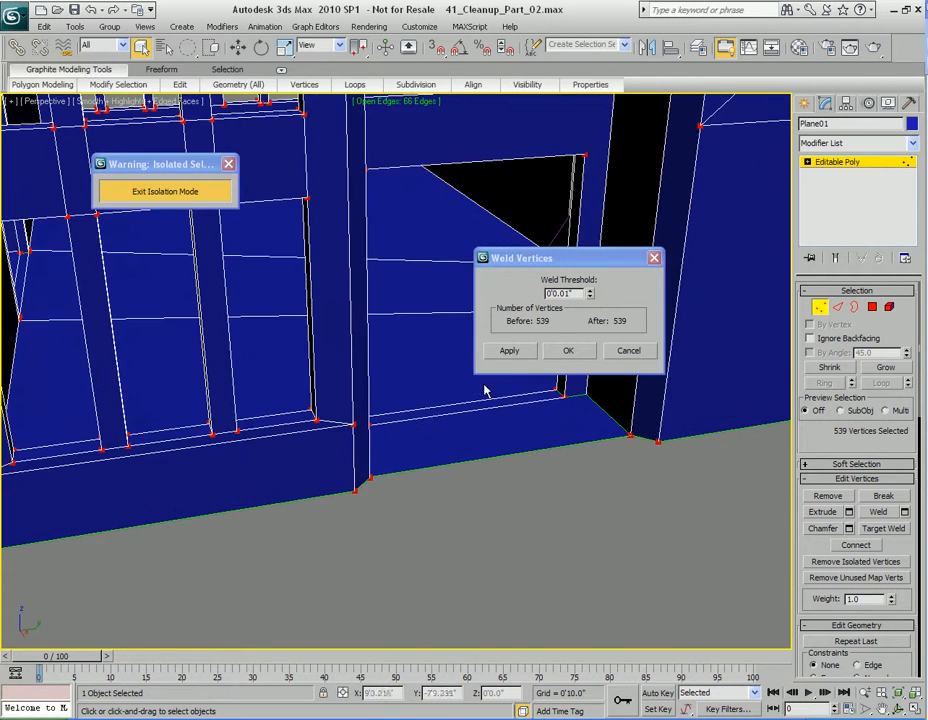
middle_click_drag(606, 469, 507, 479)
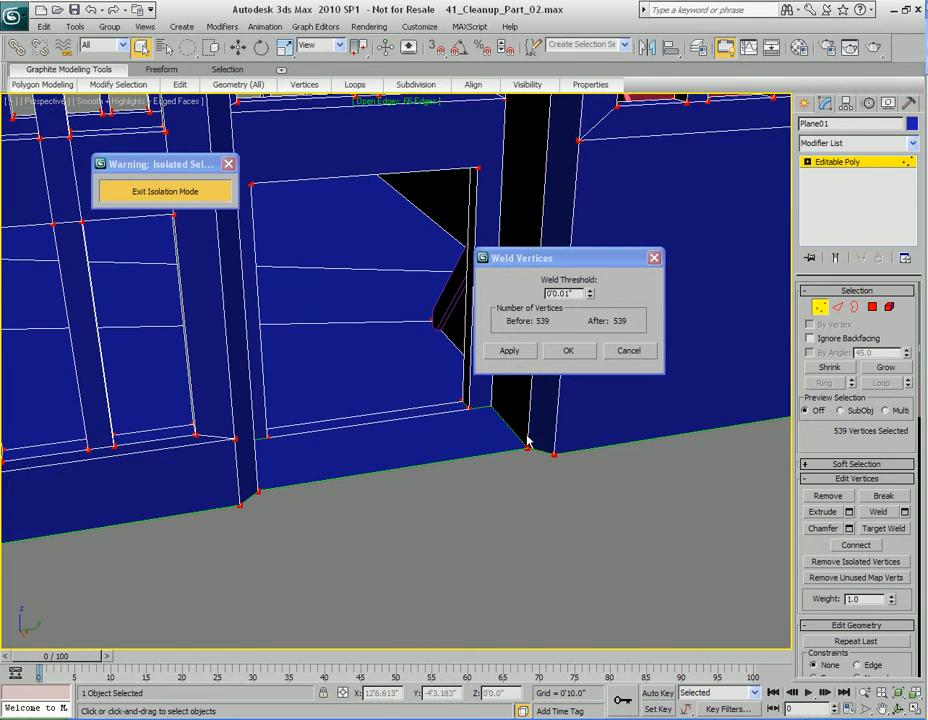
left_click(590, 290)
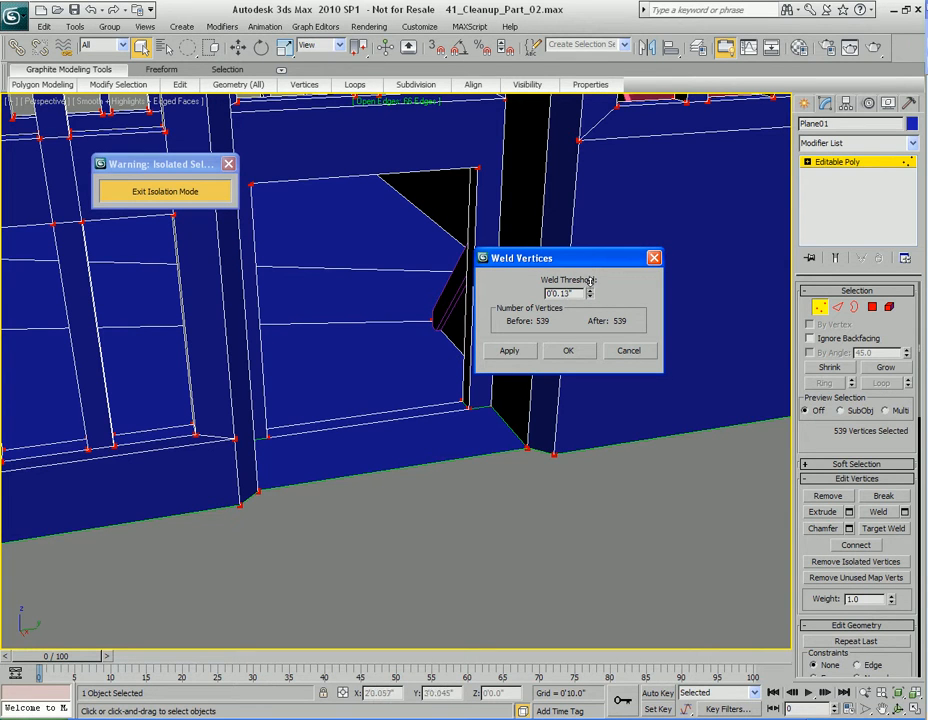
left_click(566, 355)
Inspect the base of the front doorway and select the open border there to check where it runs along the shell.
middle_click_drag(462, 396, 595, 338)
middle_click_drag(595, 338, 530, 350, "alt")
middle_click_drag(465, 376, 613, 319)
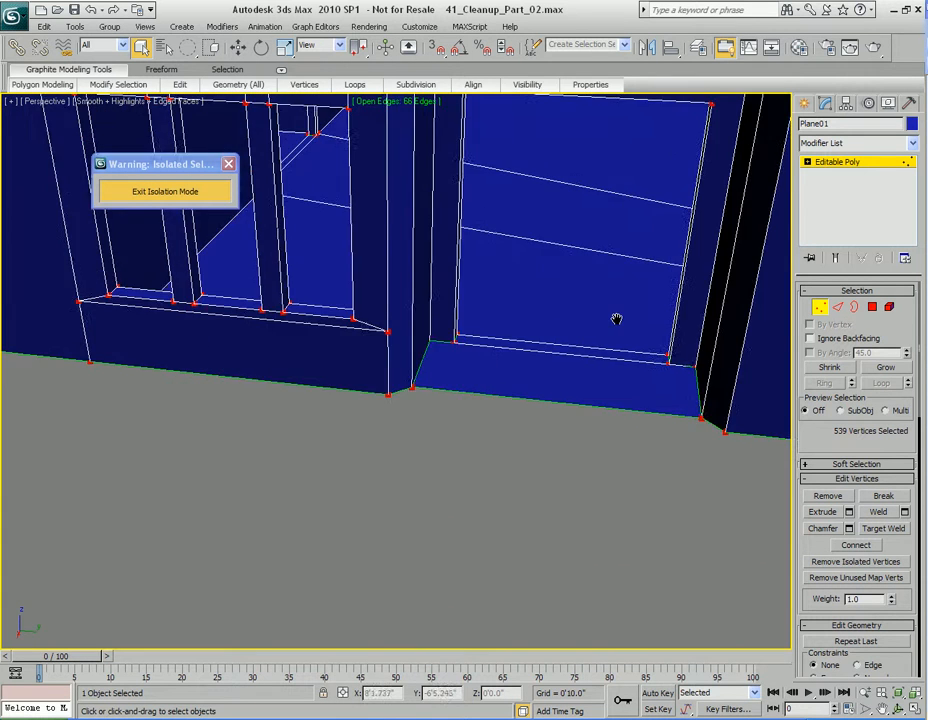
scroll(474, 391, "up", 4)
middle_click_drag(474, 391, 343, 416)
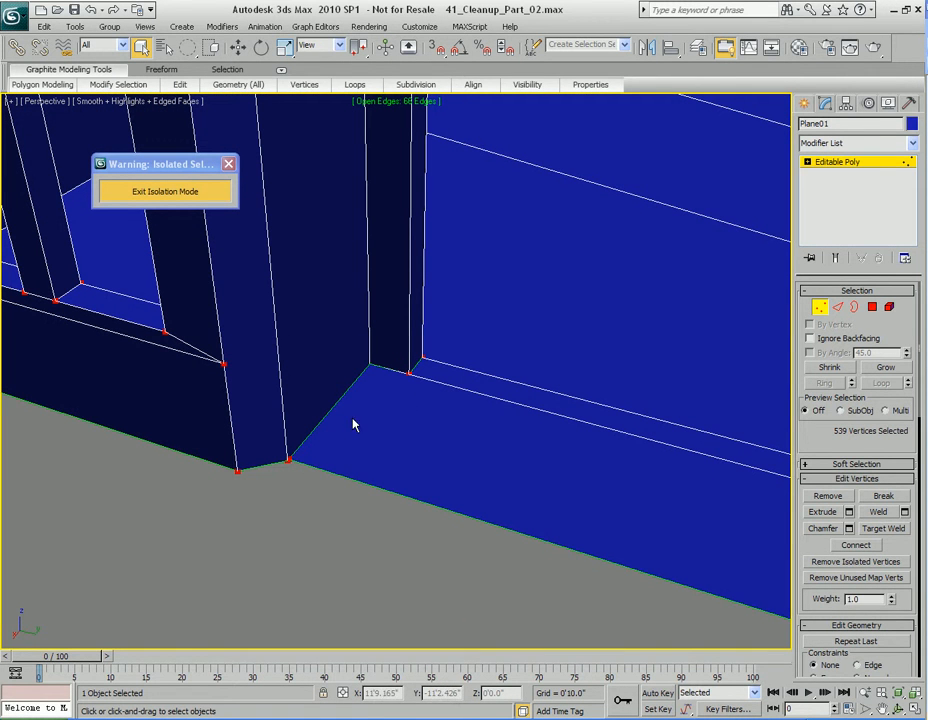
middle_click_drag(396, 424, 393, 465, "alt")
scroll(385, 457, "down", 3)
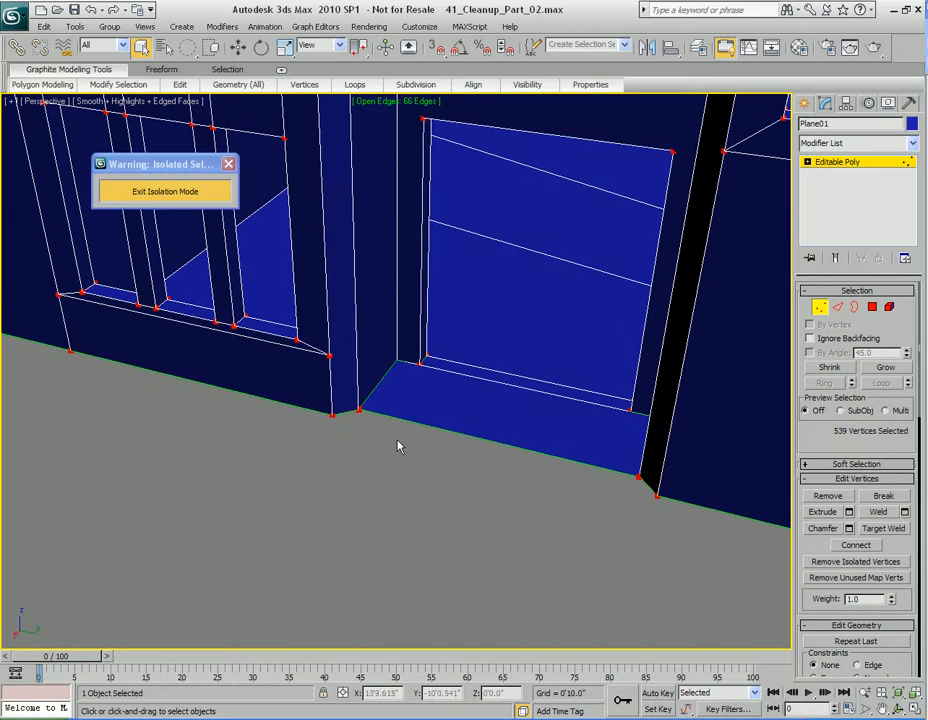
key("3")
left_click(432, 425)
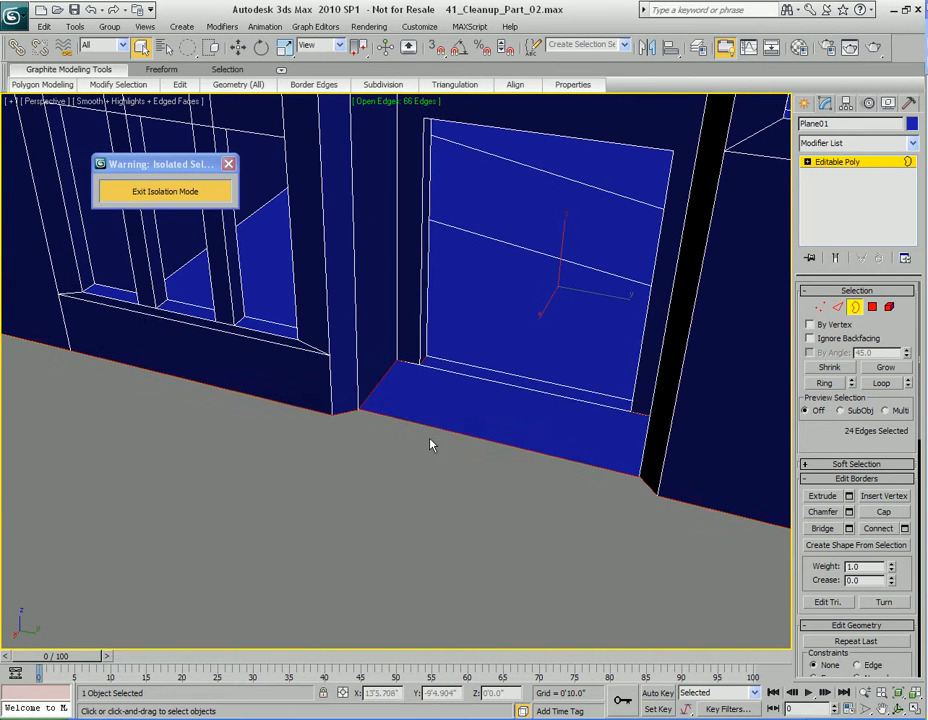
scroll(408, 439, "down", 5)
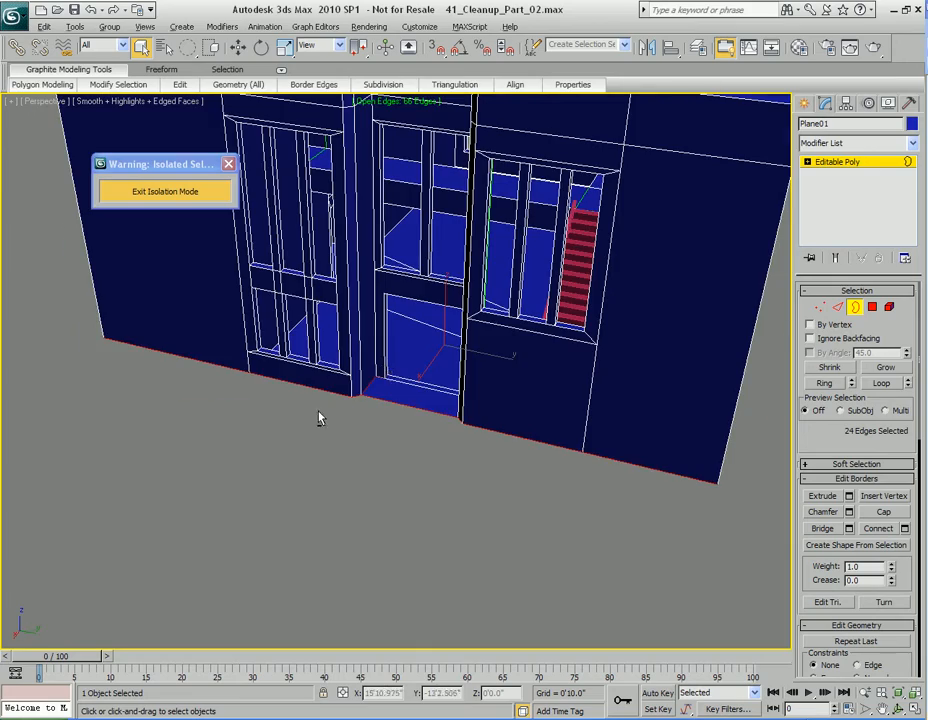
middle_click_drag(319, 414, 513, 377, "alt")
middle_click_drag(421, 414, 547, 346, "alt")
Try moving the bottom corner vertex of the doorway floor to test its connection, and undo the move.
scroll(547, 346, "up", 3)
middle_click_drag(475, 448, 478, 331, "alt")
scroll(478, 331, "up", 3)
middle_click_drag(400, 420, 379, 389)
key("4")
left_click(447, 381)
key("1")
left_click(365, 408)
key("w")
scroll(365, 410, "up", 4)
mouse_move(369, 411)
left_mouse_down()
mouse_move(398, 425)
mouse_move(334, 388)
mouse_move(371, 387)
left_mouse_up()
key("ctrl+z")
key("q")
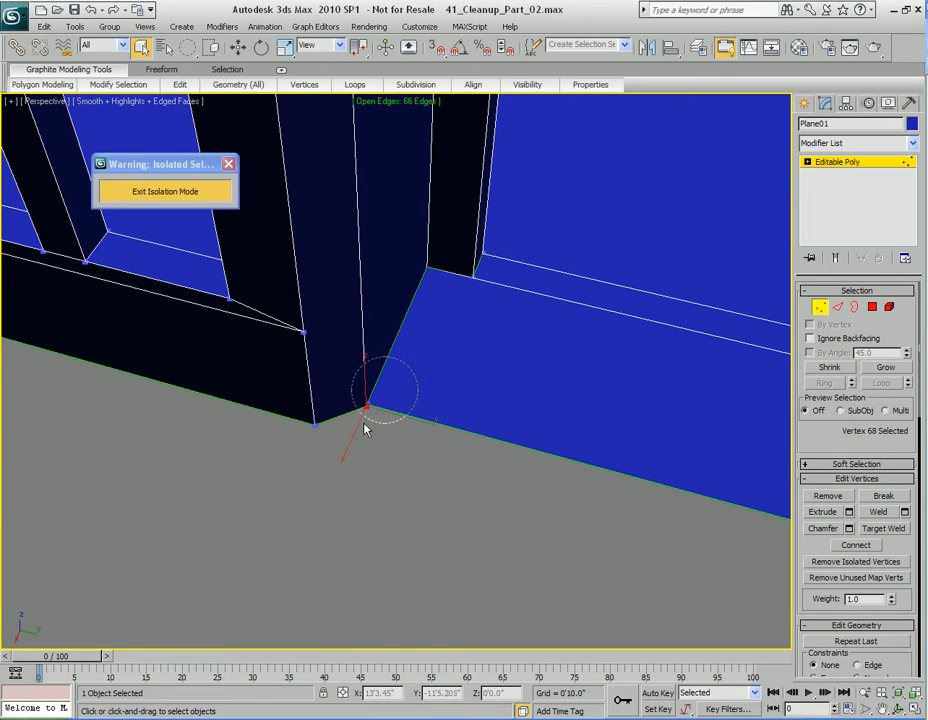
Select the two nearly coincident vertices at the doorway floor's outer corner and try Target Weld on them.
middle_click_drag(415, 425, 443, 385)
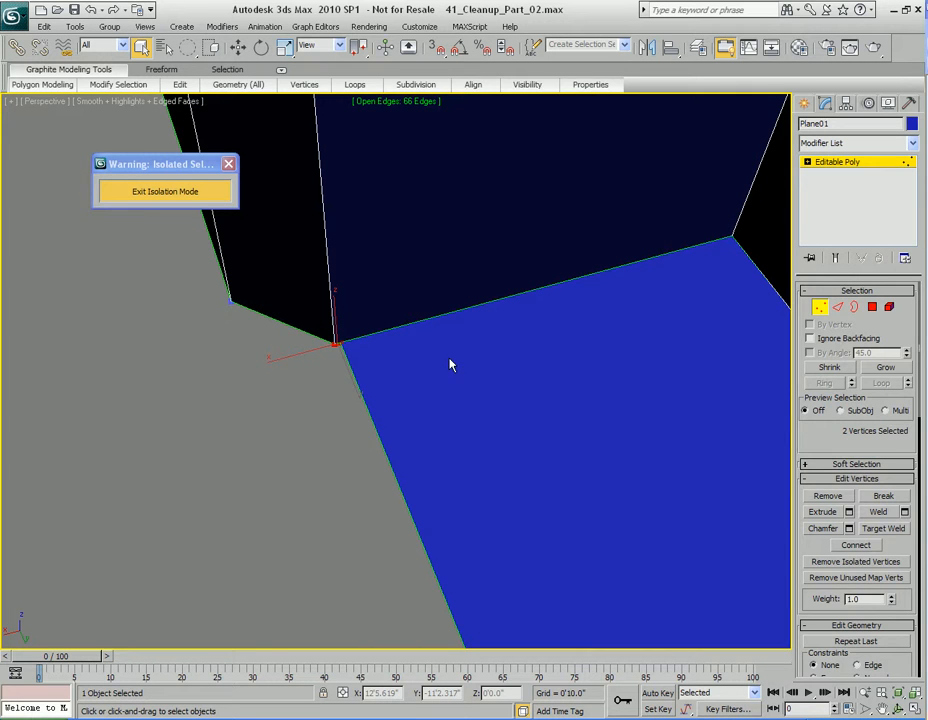
key("1")
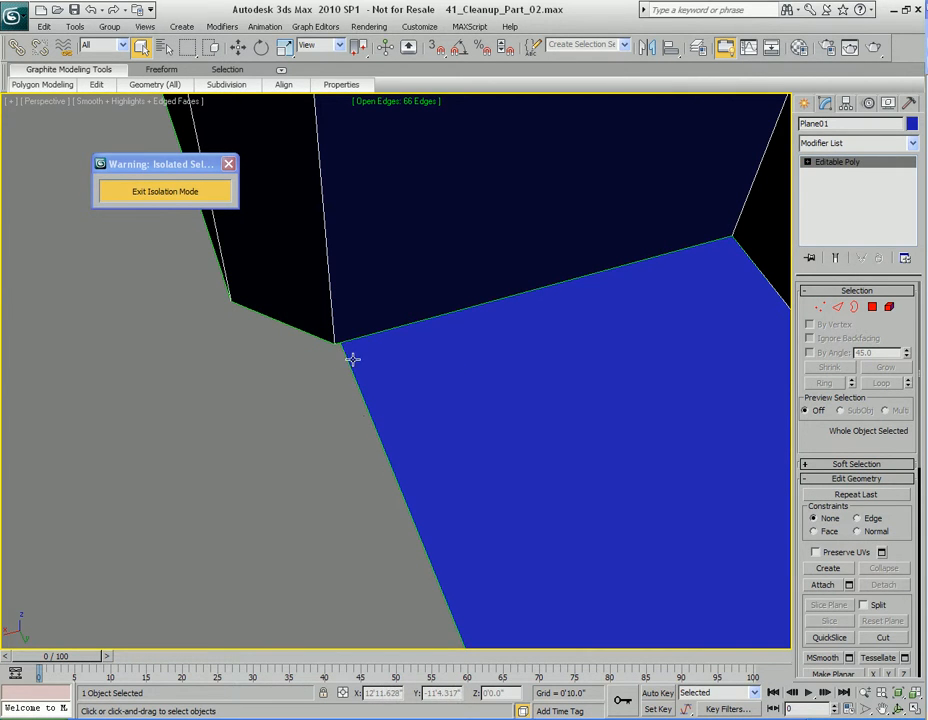
middle_click_drag(350, 359, 387, 379, "alt")
key("1")
right_click(524, 350)
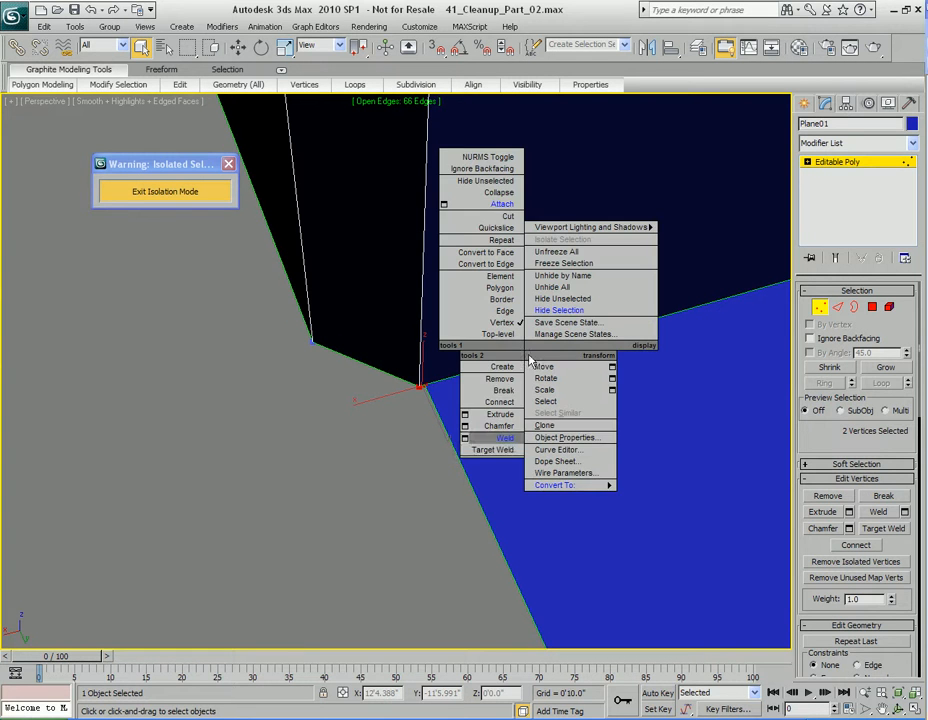
left_click(486, 452)
middle_click_drag(477, 455, 426, 402)
Select the outer edge of the doorway floor and move it inward, away from the wall's bottom corner vertices.
key("2")
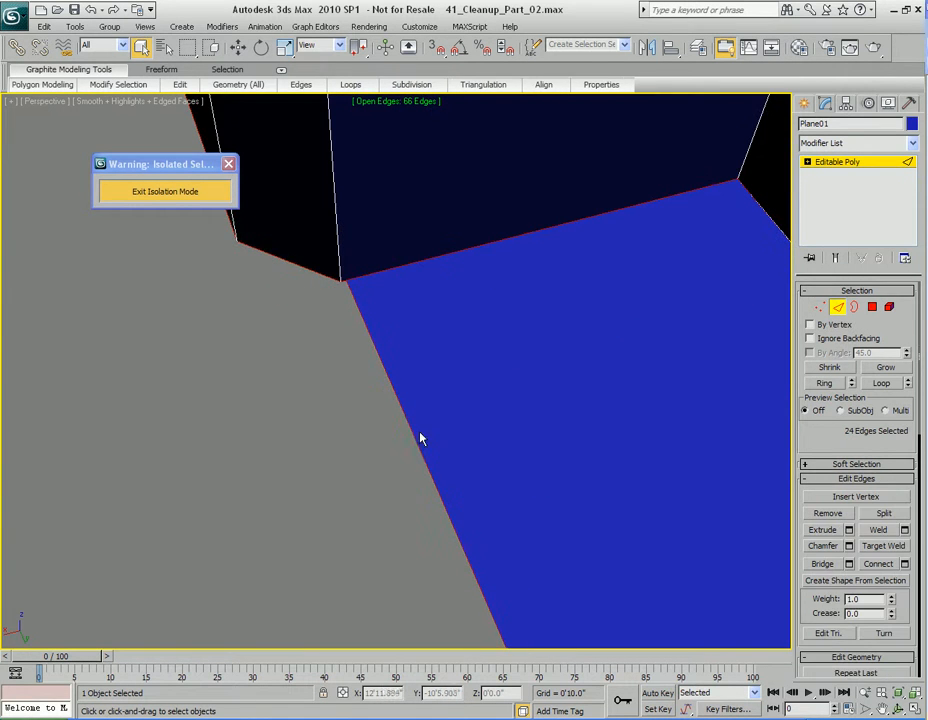
left_click(408, 420)
key("w")
scroll(445, 430, "down", 5)
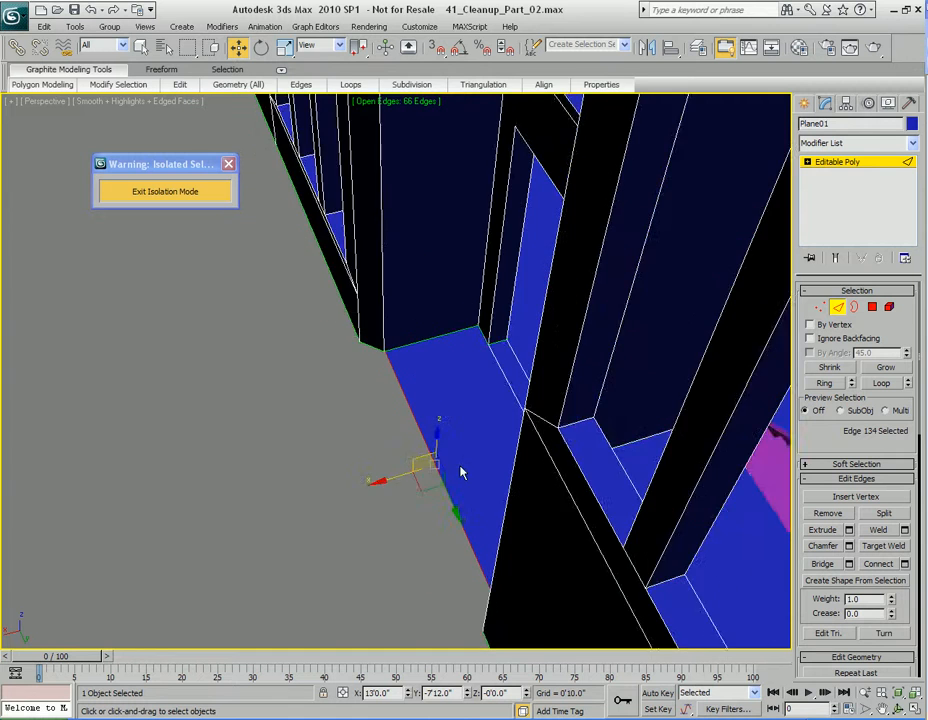
key("z")
scroll(493, 486, "up", 3)
middle_click_drag(456, 435, 437, 429)
Target Weld the doorway floor's two outer vertices to the wall's bottom corner vertices on both sides of the opening.
key("1")
right_click(435, 352)
left_click(401, 451)
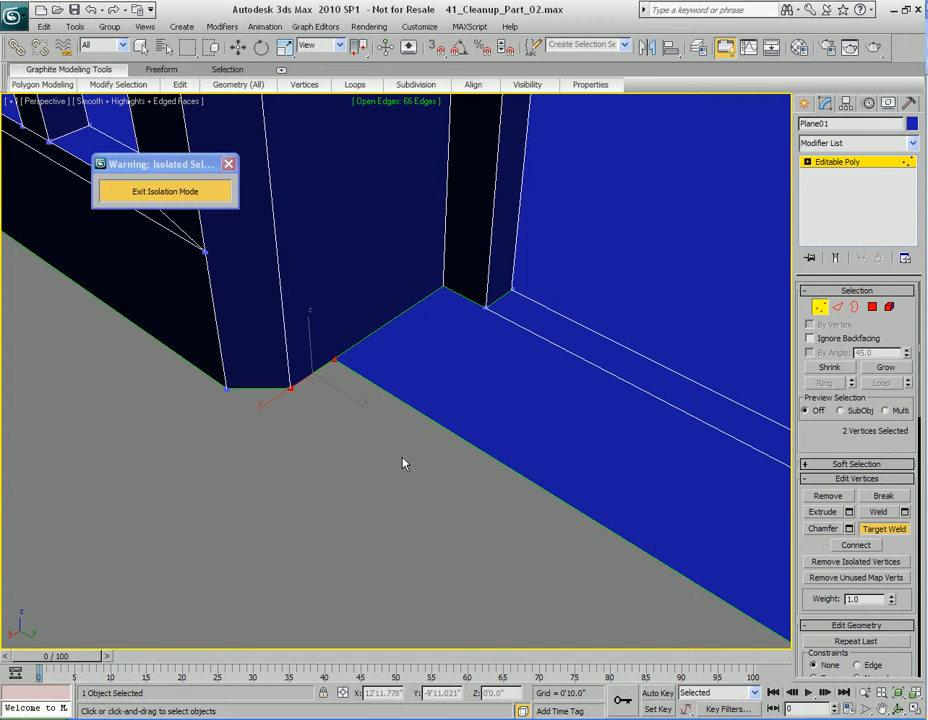
left_click(293, 392)
middle_click_drag(292, 388, 526, 379, "alt")
left_click(628, 388)
Select the vertex at the inner corner of the door threshold to inspect its connection to the shell.
key("w")
left_click(588, 390)
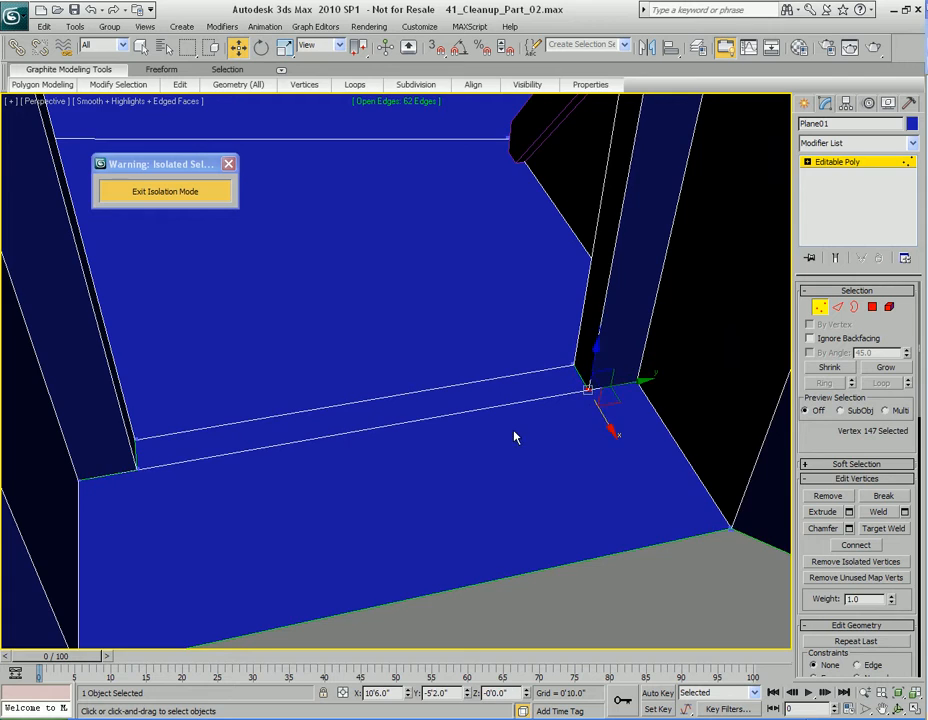
middle_click_drag(547, 417, 515, 437, "alt")
Select the open border around the building's base and extend it straight down into a band of new faces.
key("q")
scroll(508, 423, "down", 5)
key("3")
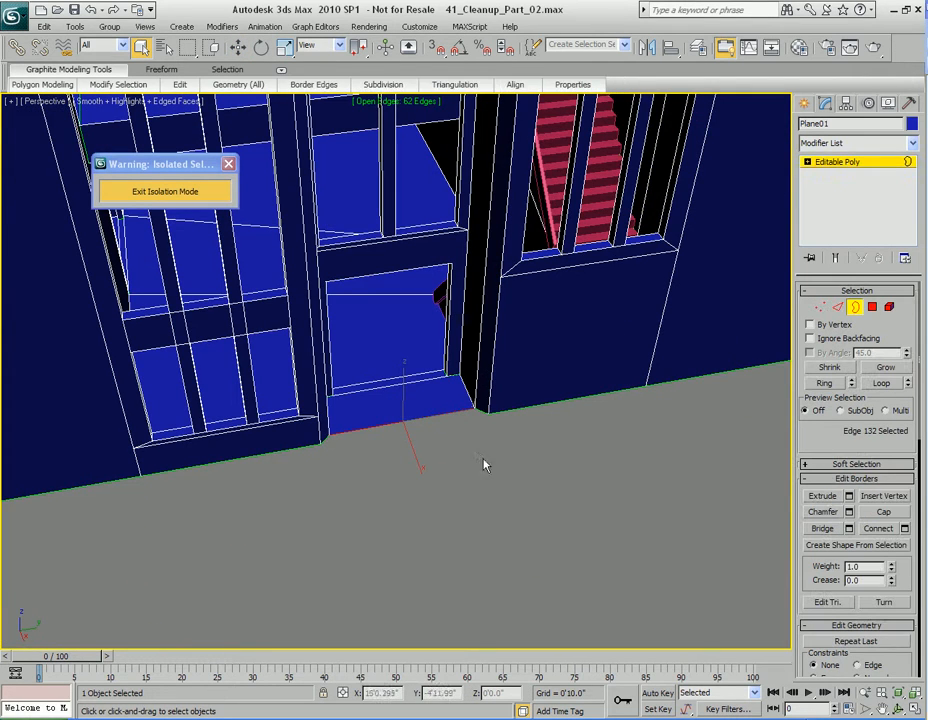
left_click(496, 412)
key("z")
scroll(467, 423, "down", 3)
middle_click_drag(418, 515, 508, 312, "alt")
scroll(403, 471, "up", 3)
key("w")
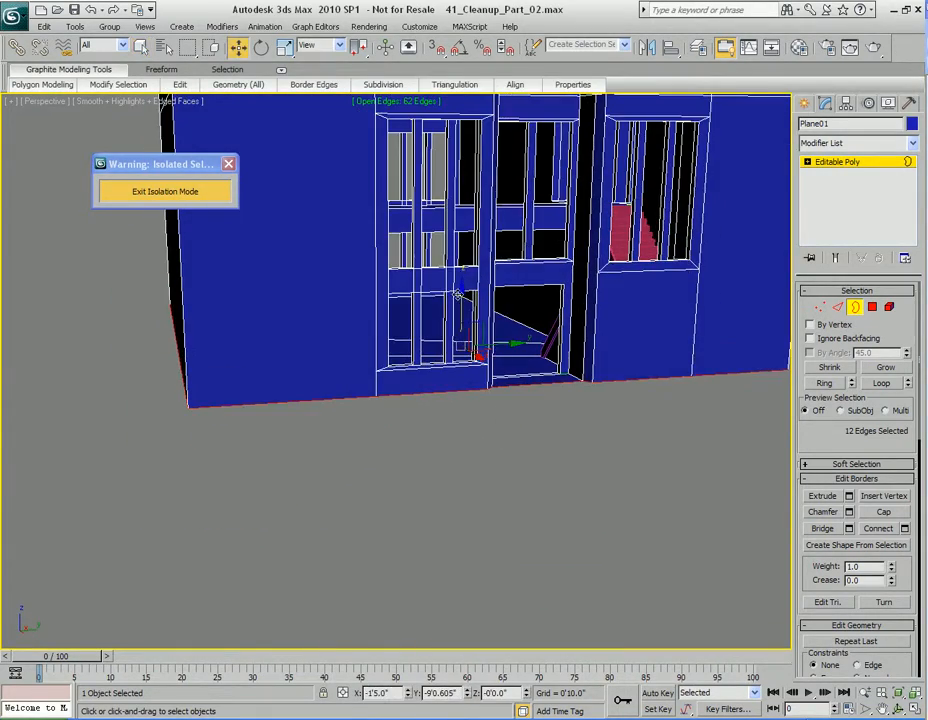
left_click_drag(460, 295, 460, 321, "shift")
middle_click_drag(456, 383, 453, 356, "alt")
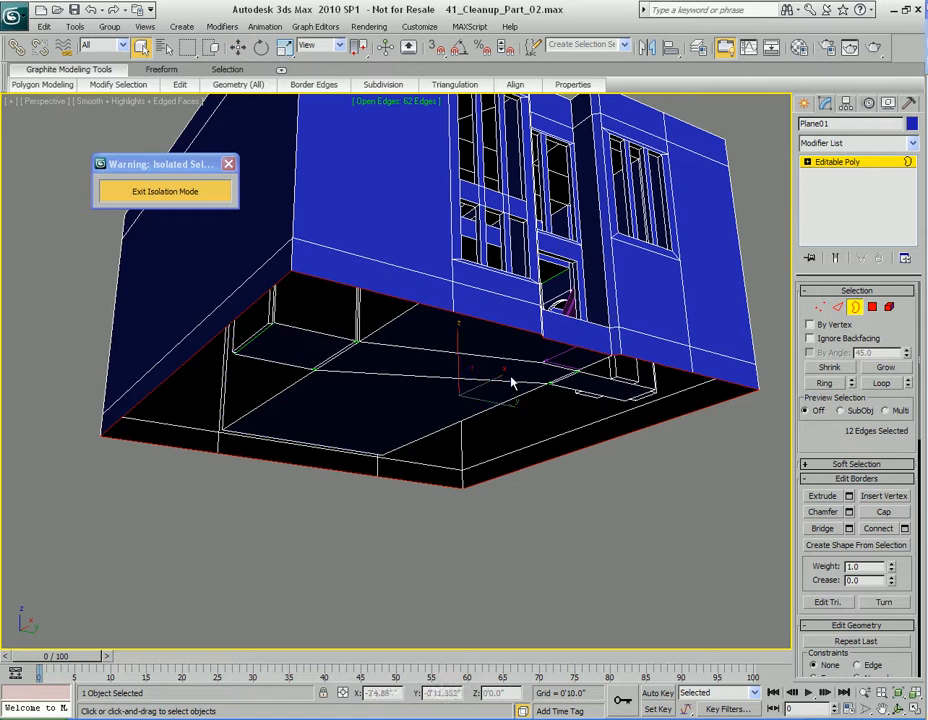
Leave border editing and inspect the shell for remaining open edges from below and above, using see-through display.
right_click(495, 336)
left_click(474, 238)
key("q")
middle_click_drag(434, 418, 484, 370, "alt")
key("3")
scroll(397, 356, "up", 5)
key("alt+x")
middle_click_drag(409, 384, 288, 259, "alt")
scroll(427, 315, "up", 5)
key("alt+x")
scroll(437, 354, "down", 5)
key("alt+x")
scroll(240, 175, "up", 4)
middle_click_drag(240, 175, 329, 364)
key("alt+x")
scroll(300, 362, "down", 3)
middle_click_drag(262, 360, 366, 315)
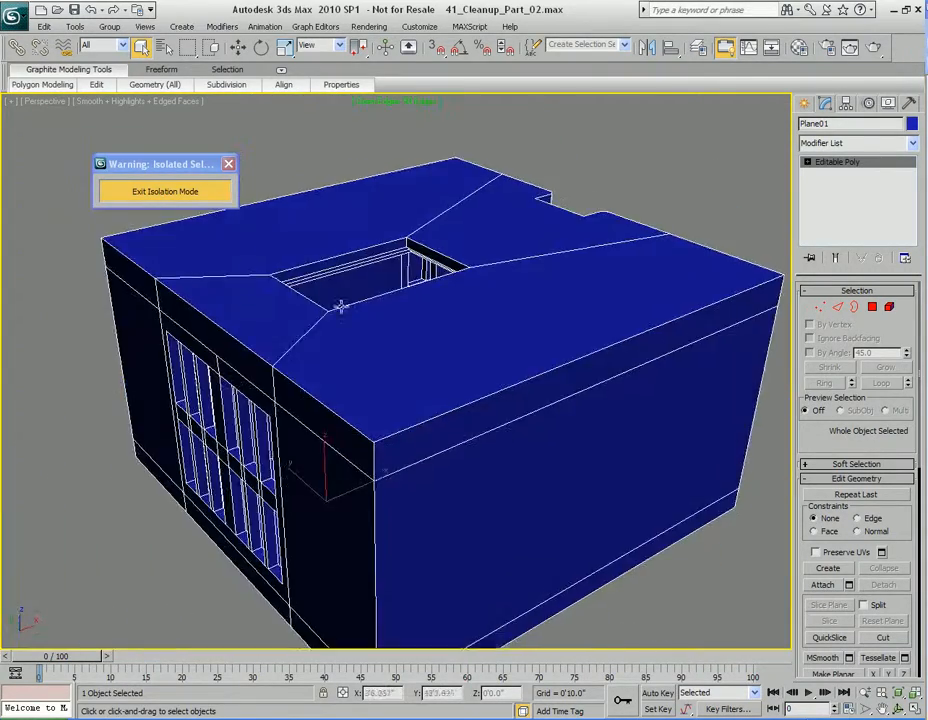
Exit isolation mode to bring back the hidden building parts and review the front facade with its windows and door.
left_click(192, 196)
key("z")
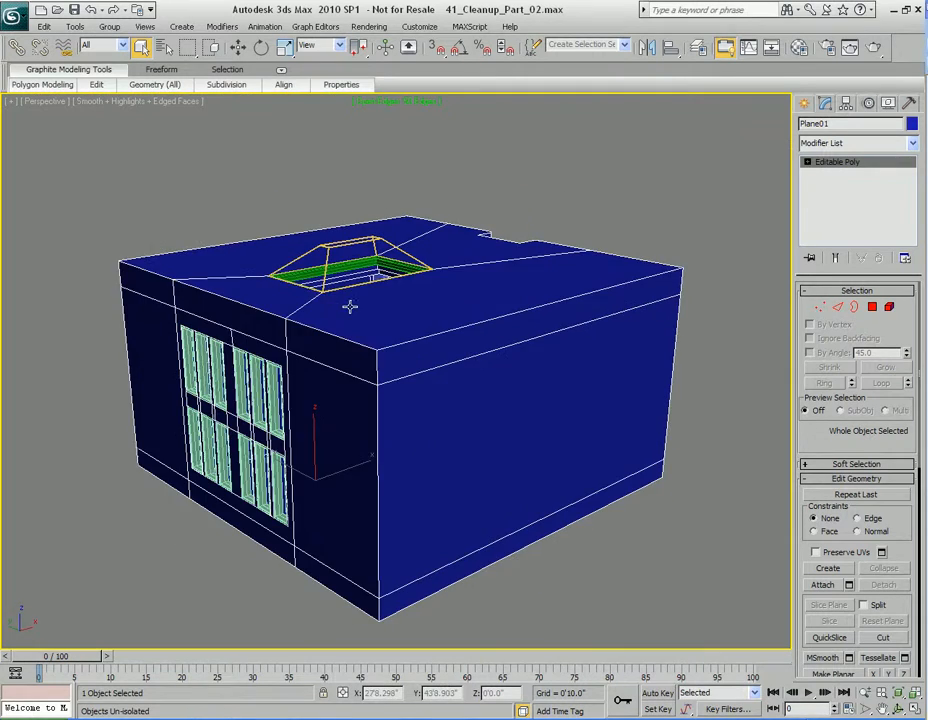
middle_click_drag(360, 315, 273, 303, "alt")
middle_click_drag(380, 315, 400, 297)
scroll(376, 289, "up", 6)
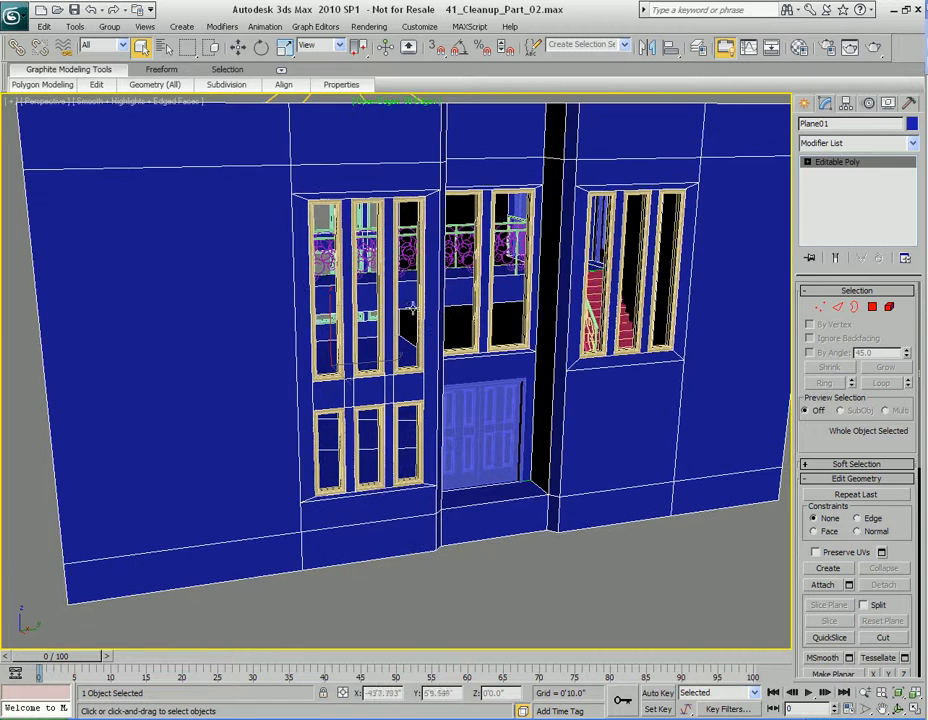